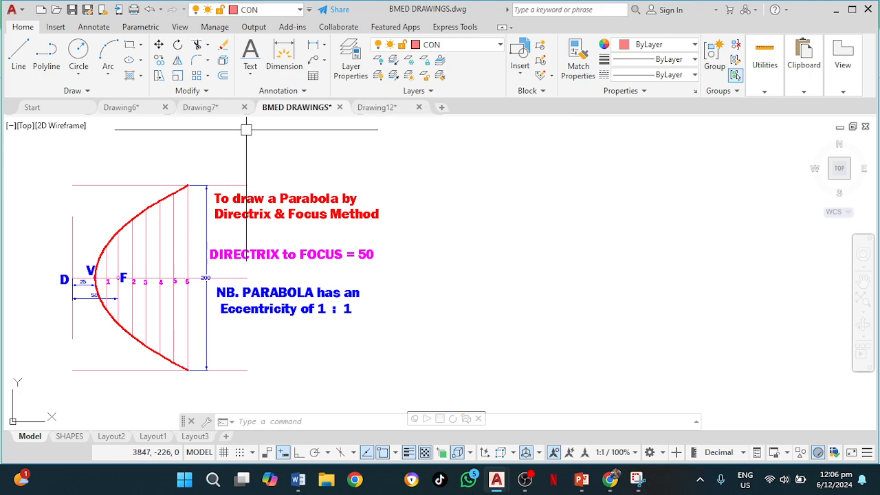
With Ortho on, draw a vertical line about 160 long and a horizontal line about 261 long running right from its lower end.
{"action": "left_click", "coordinate": [18, 55]}
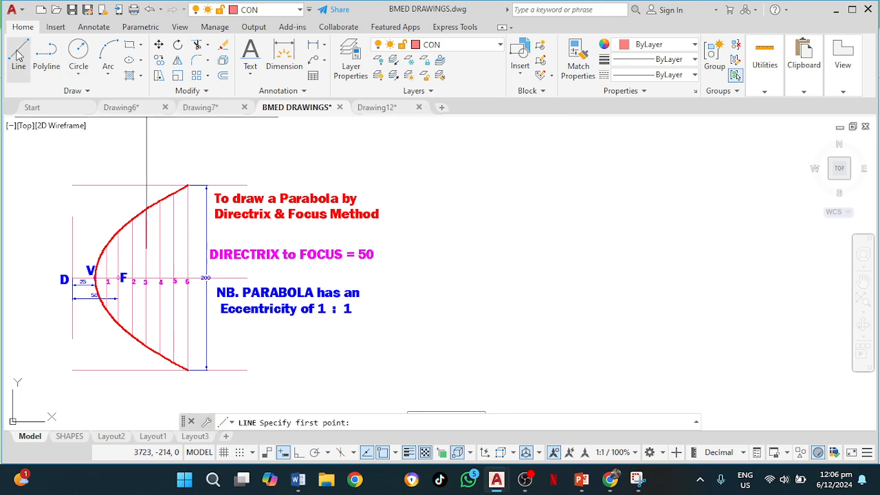
{"action": "left_click", "coordinate": [484, 190]}
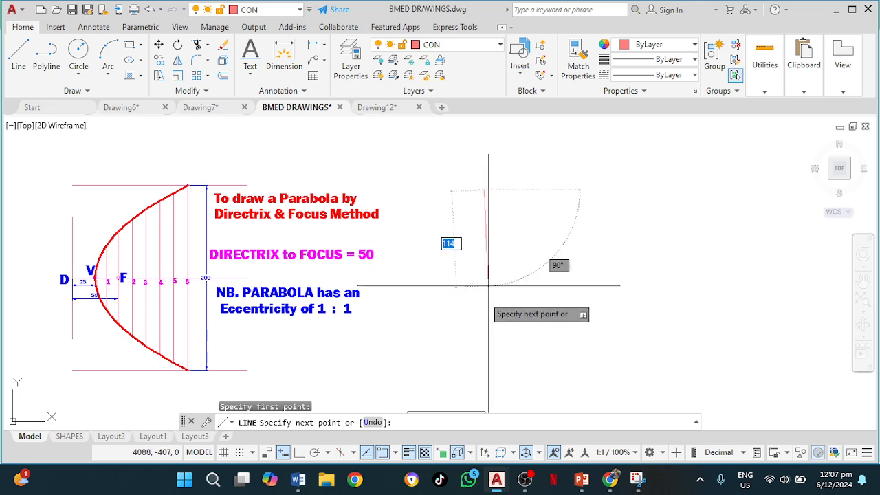
{"action": "left_click", "coordinate": [298, 454]}
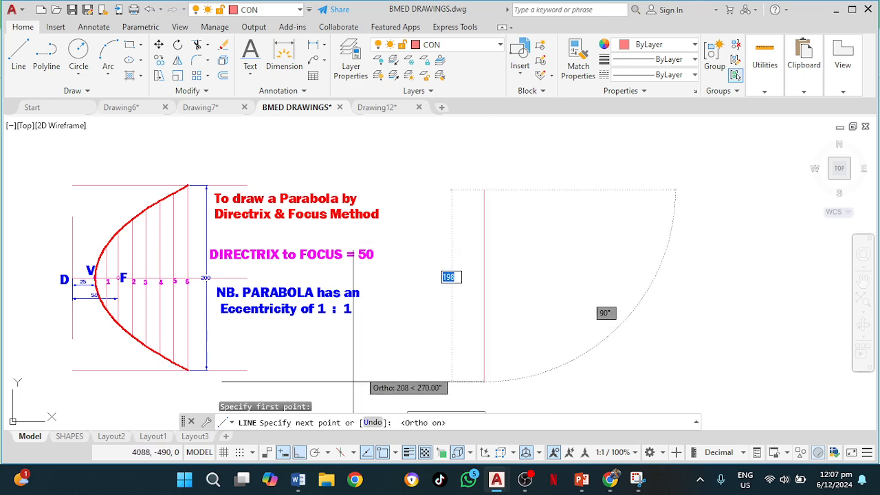
{"action": "left_click", "coordinate": [485, 337]}
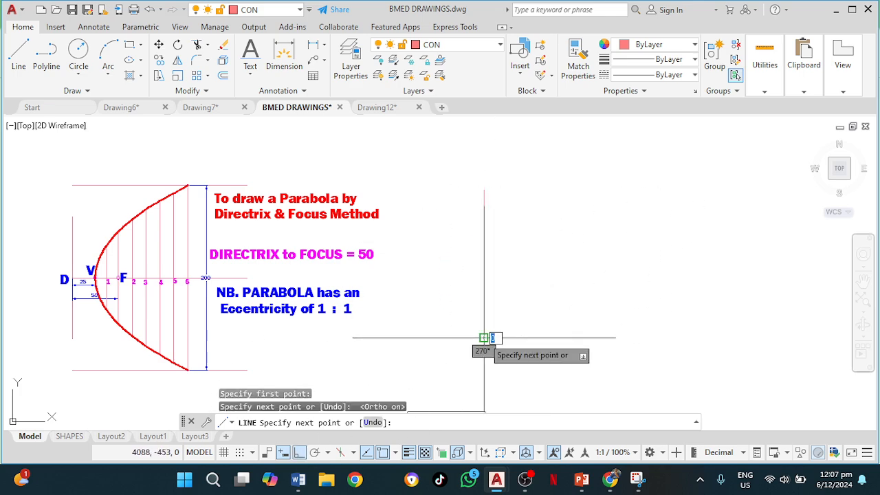
{"action": "left_click", "coordinate": [725, 337]}
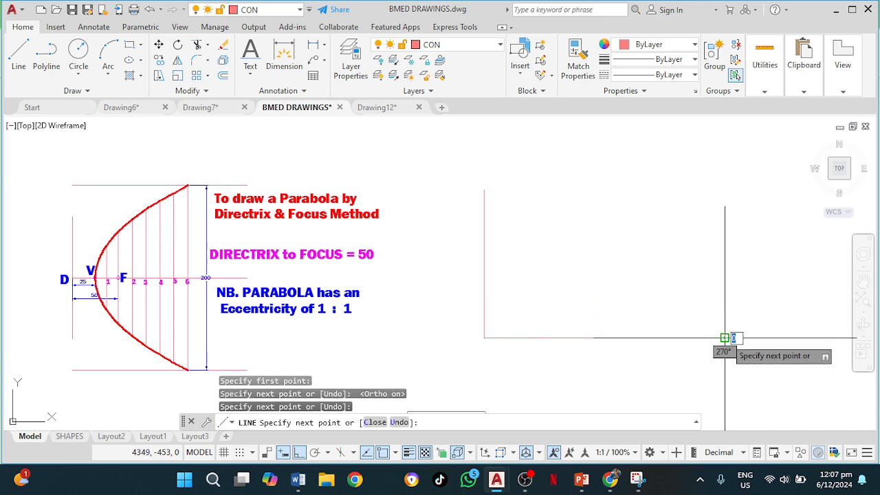
{"action": "key", "text": "Return"}
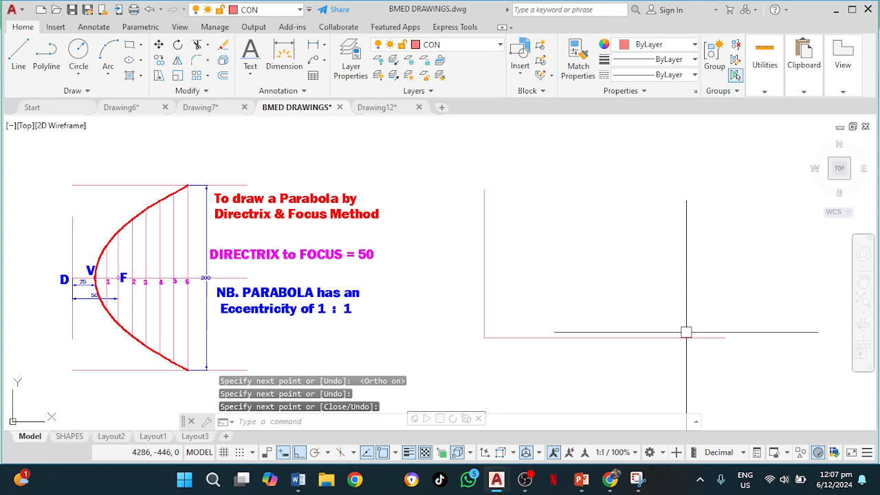
Move the new horizontal line by its left endpoint to the midpoint of the vertical line.
{"action": "left_click", "coordinate": [637, 338]}
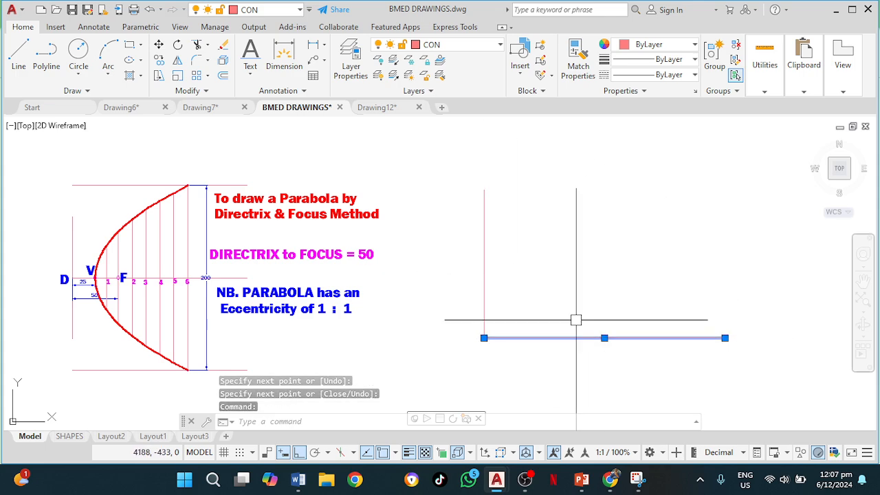
{"action": "type", "text": "M"}
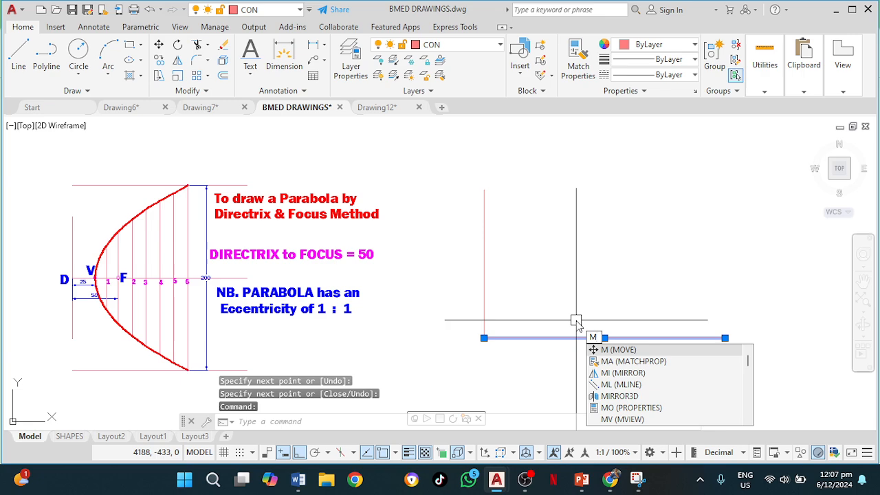
{"action": "key", "text": "Return"}
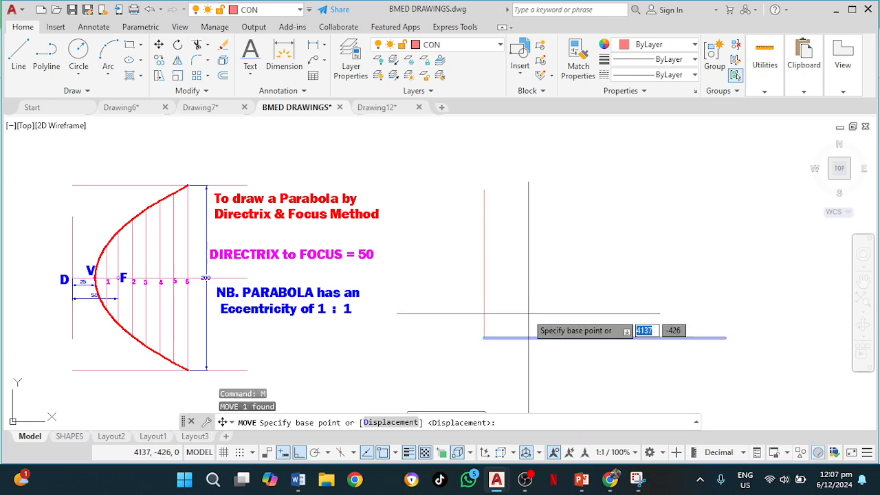
{"action": "left_click", "coordinate": [484, 338]}
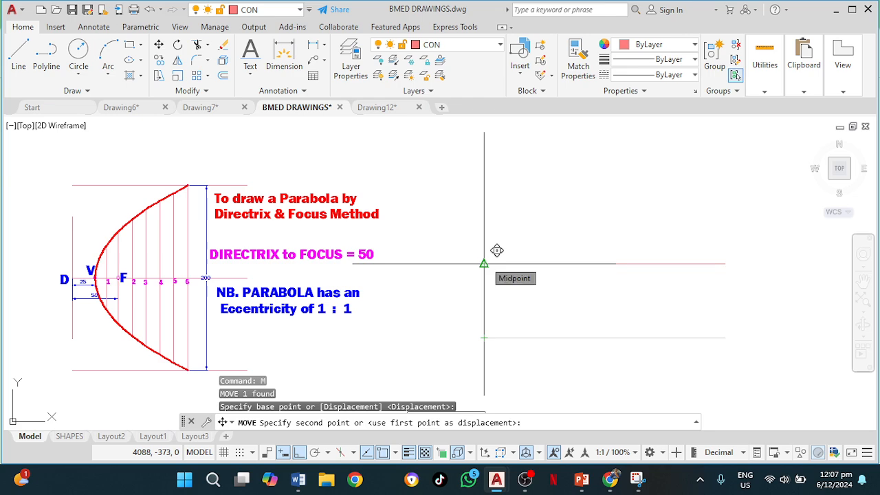
{"action": "left_click", "coordinate": [497, 250]}
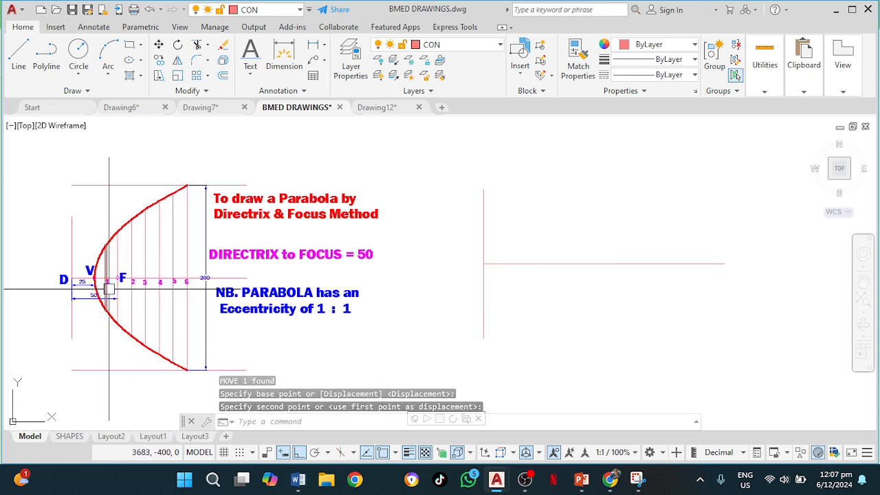
Examine the reference parabola's directrix, vertex and focus spacing, its numbered divisions and the eccentricity note.
{"action": "scroll", "coordinate": [109, 288], "scroll_direction": "up", "scroll_amount": 3}
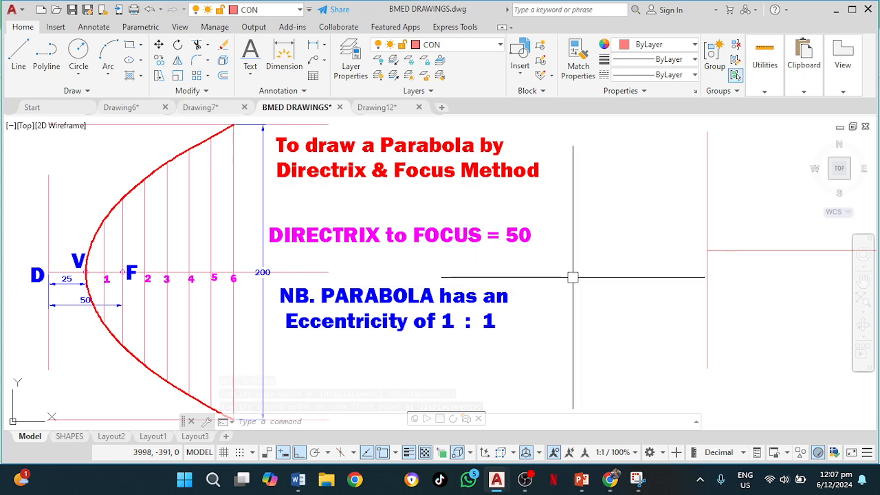
{"action": "scroll", "coordinate": [573, 278], "scroll_direction": "down", "scroll_amount": 2}
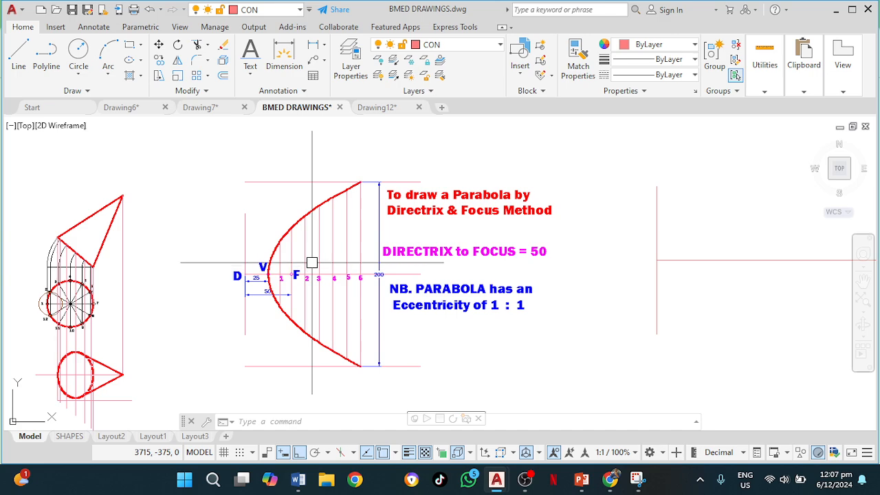
{"action": "scroll", "coordinate": [280, 276], "scroll_direction": "up", "scroll_amount": 2}
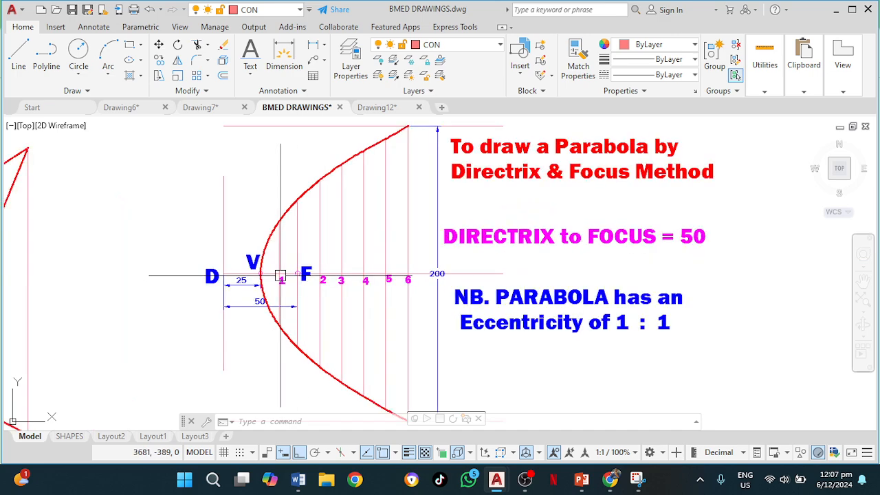
{"action": "scroll", "coordinate": [281, 276], "scroll_direction": "up", "scroll_amount": 2}
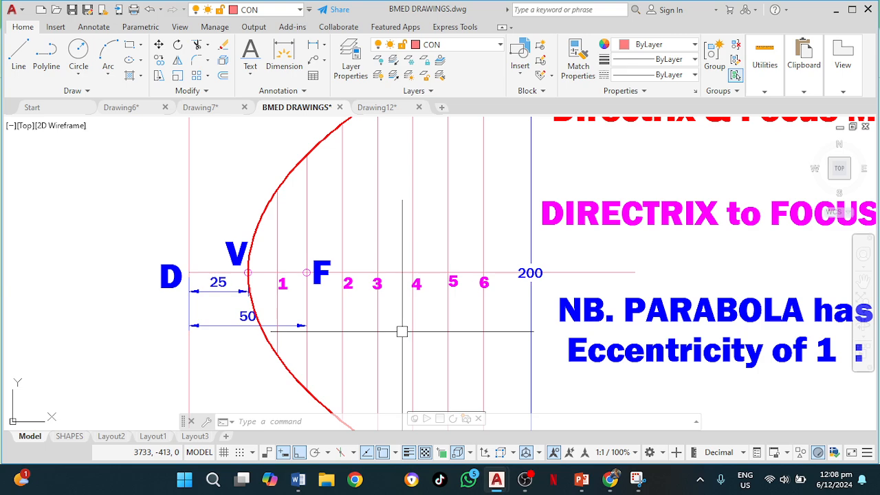
{"action": "middle_click_drag", "start_coordinate": [629, 408], "coordinate": [449, 374]}
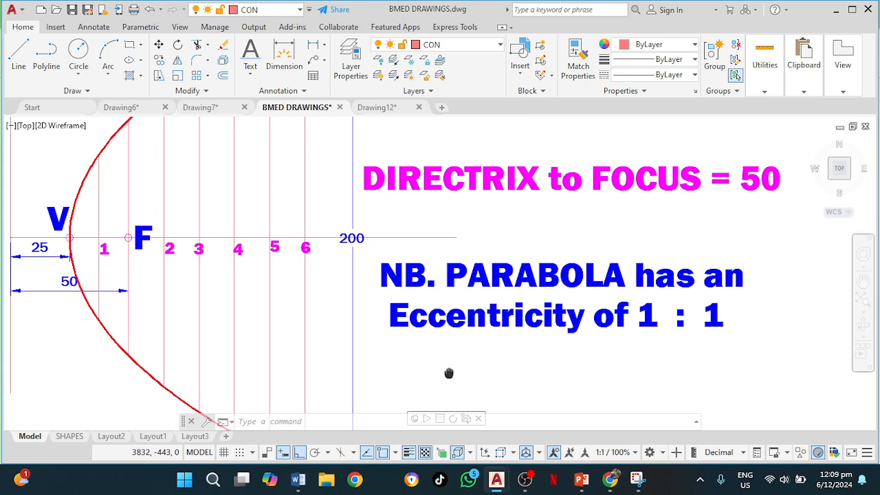
{"action": "scroll", "coordinate": [449, 373], "scroll_direction": "down", "scroll_amount": 4}
{"action": "middle_click_drag", "start_coordinate": [653, 333], "coordinate": [570, 328]}
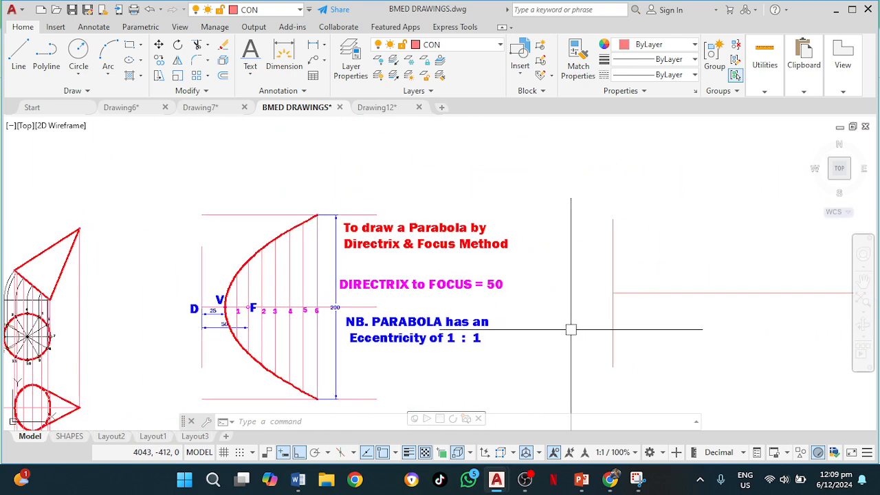
{"action": "scroll", "coordinate": [570, 328], "scroll_direction": "up", "scroll_amount": 3}
{"action": "middle_click_drag", "start_coordinate": [183, 324], "coordinate": [318, 281]}
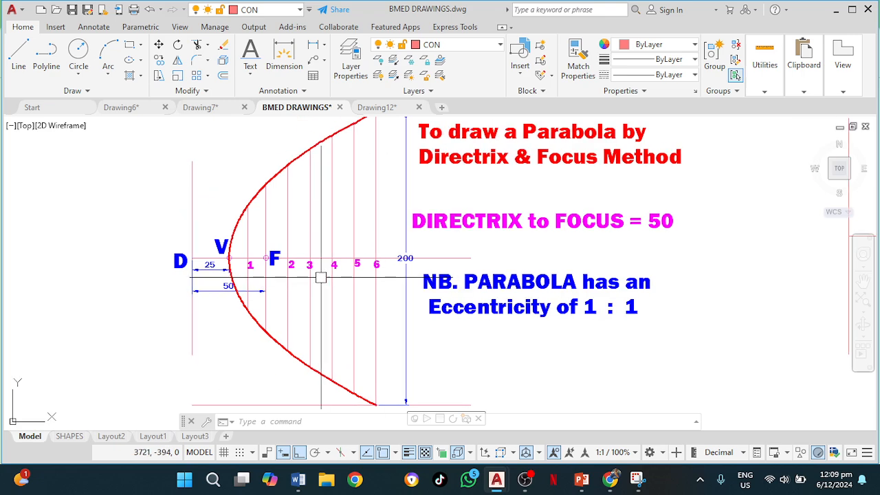
{"action": "scroll", "coordinate": [269, 250], "scroll_direction": "up", "scroll_amount": 2}
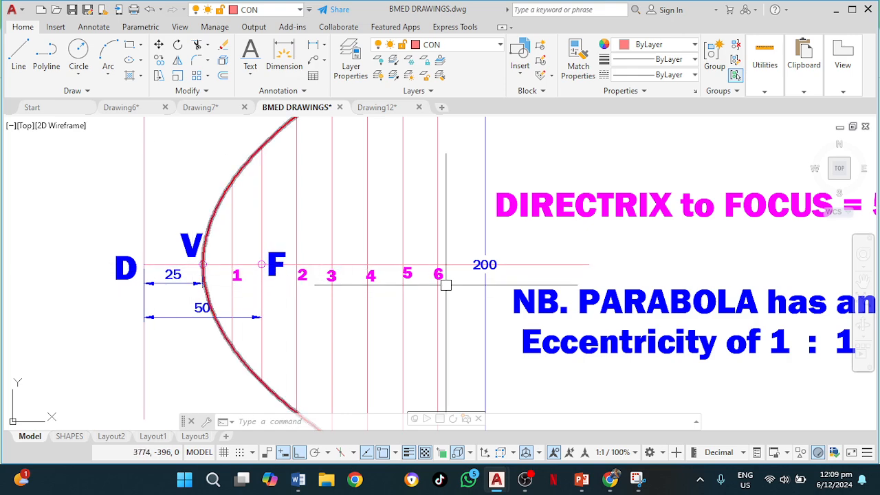
{"action": "scroll", "coordinate": [490, 286], "scroll_direction": "down", "scroll_amount": 5}
Offset the new vertical directrix line 25 to the right, and offset the resulting line another 25 to the right.
{"action": "middle_click_drag", "start_coordinate": [619, 320], "coordinate": [238, 318]}
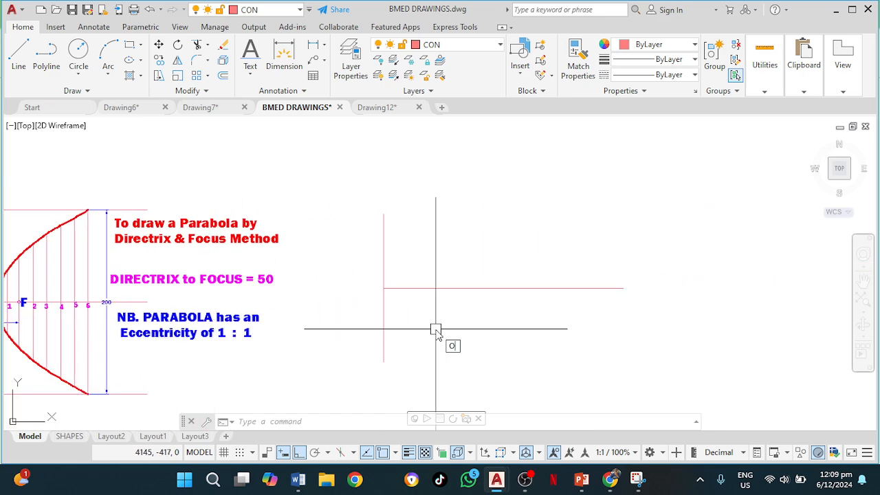
{"action": "key", "text": "Return"}
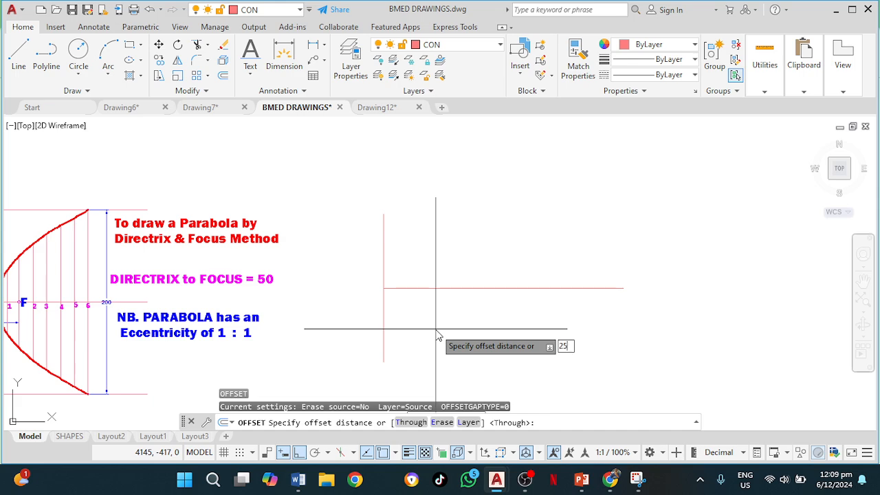
{"action": "key", "text": "Return"}
{"action": "left_click", "coordinate": [383, 329]}
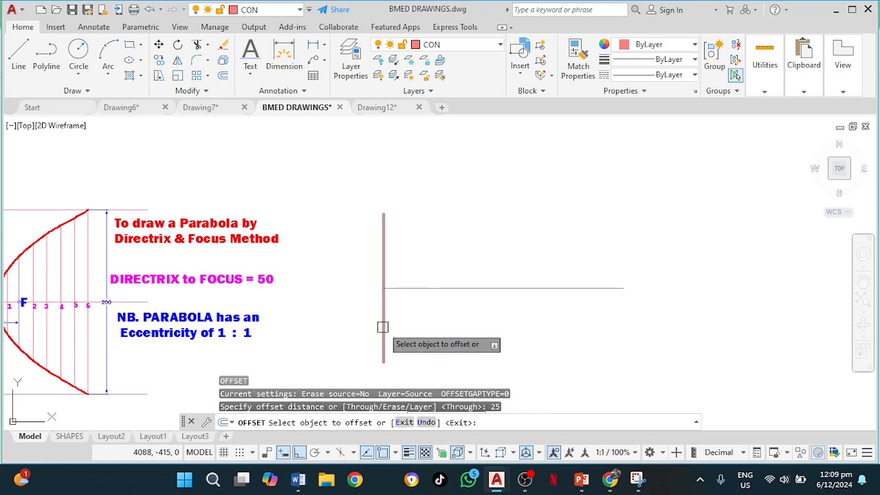
{"action": "left_click", "coordinate": [429, 317]}
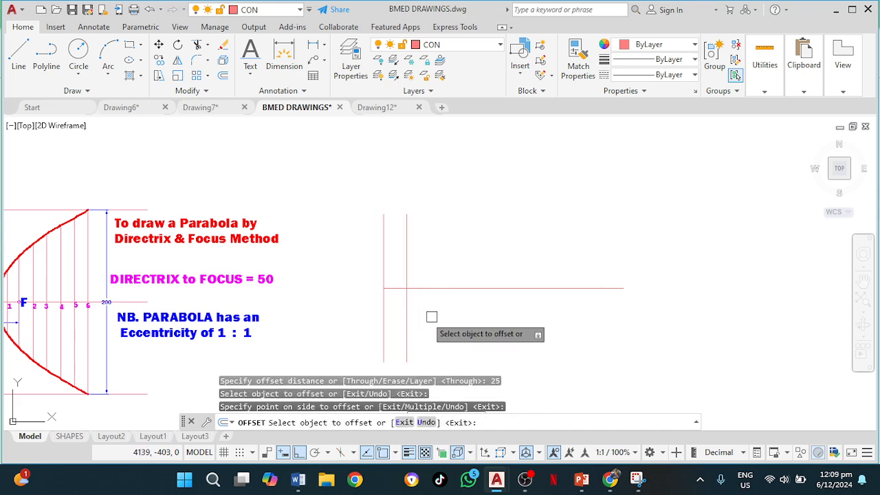
{"action": "left_click", "coordinate": [407, 313]}
{"action": "left_click", "coordinate": [477, 310]}
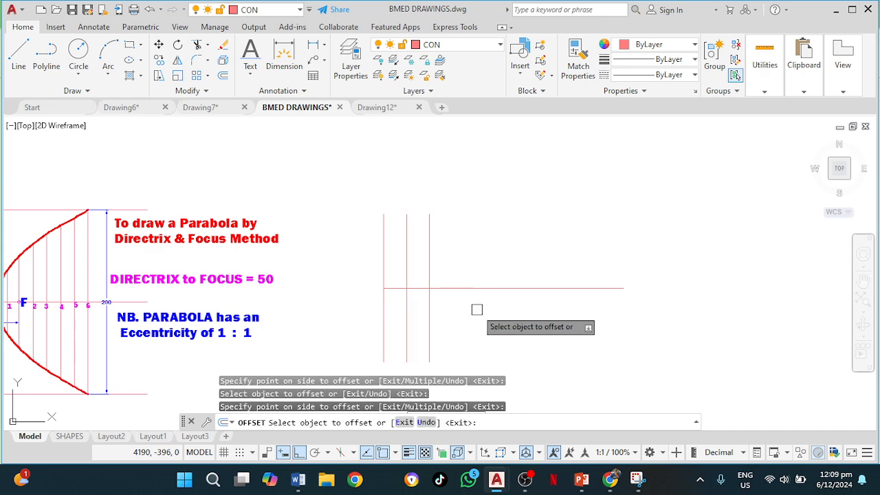
{"action": "key", "text": "Escape"}
Place a point at each intersection of the horizontal axis with the focus, vertex and directrix lines of the new construction.
{"action": "scroll", "coordinate": [456, 302], "scroll_direction": "up", "scroll_amount": 2}
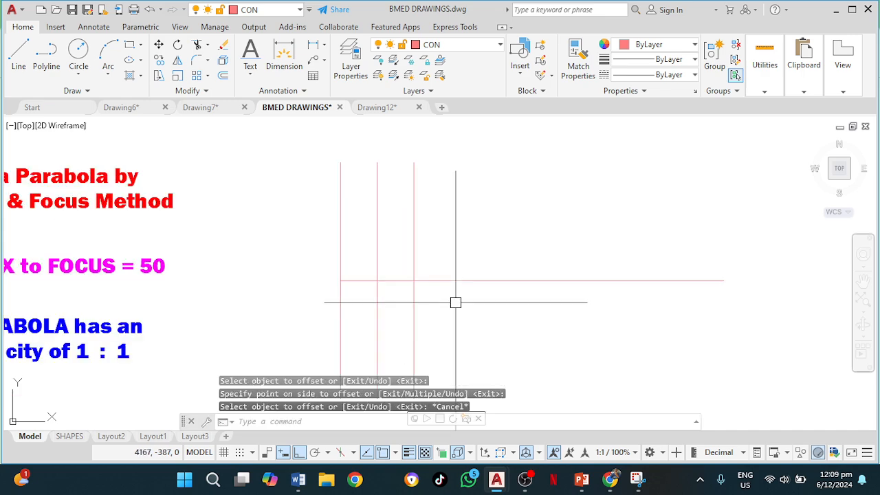
{"action": "middle_click_drag", "start_coordinate": [453, 301], "coordinate": [664, 295]}
{"action": "scroll", "coordinate": [664, 291], "scroll_direction": "down", "scroll_amount": 1}
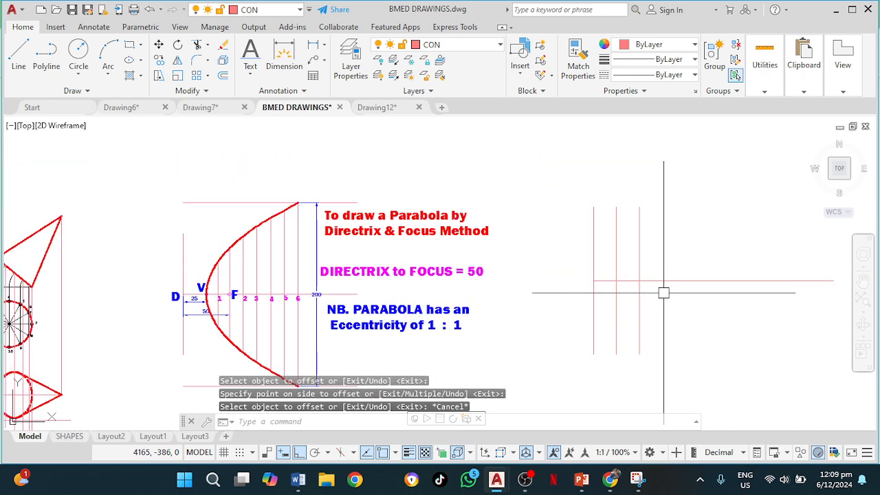
{"action": "scroll", "coordinate": [208, 308], "scroll_direction": "up", "scroll_amount": 4}
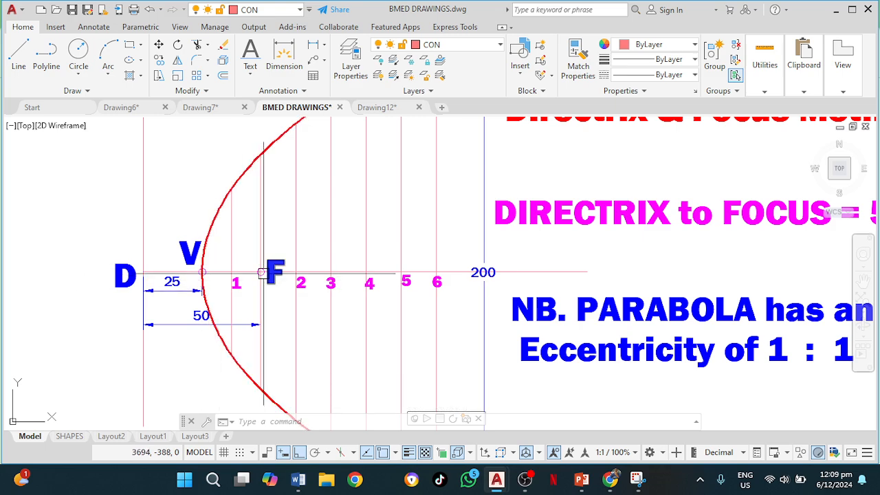
{"action": "scroll", "coordinate": [523, 344], "scroll_direction": "down", "scroll_amount": 4}
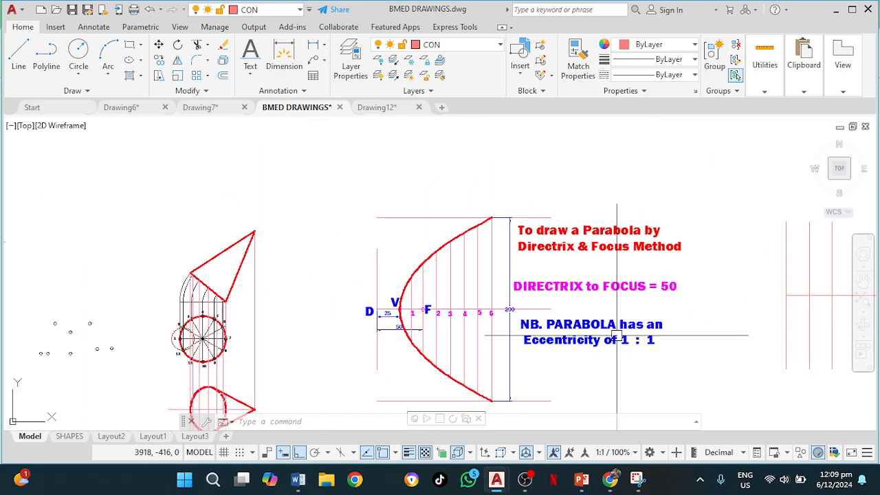
{"action": "mouse_move", "coordinate": [703, 322]}
{"action": "middle_mouse_down"}
{"action": "mouse_move", "coordinate": [566, 323]}
{"action": "mouse_move", "coordinate": [266, 305]}
{"action": "middle_mouse_up"}
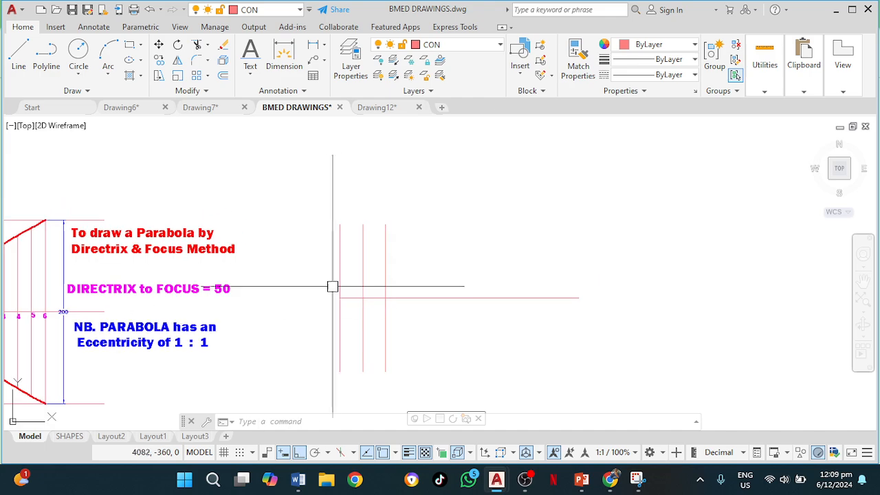
{"action": "scroll", "coordinate": [341, 282], "scroll_direction": "up", "scroll_amount": 2}
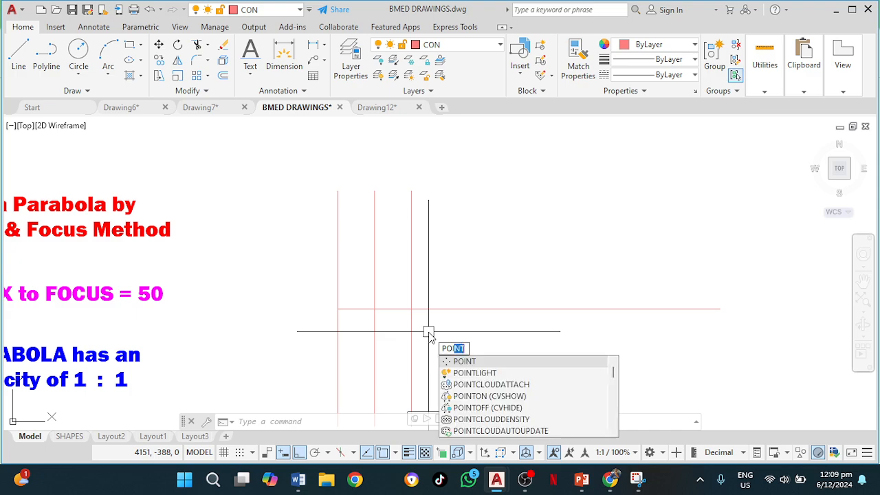
{"action": "left_click", "coordinate": [472, 361]}
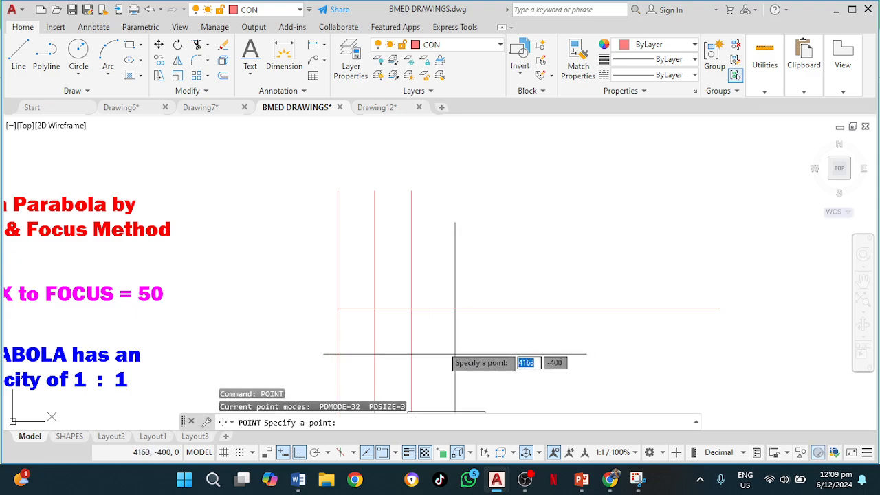
{"action": "left_click", "coordinate": [411, 308]}
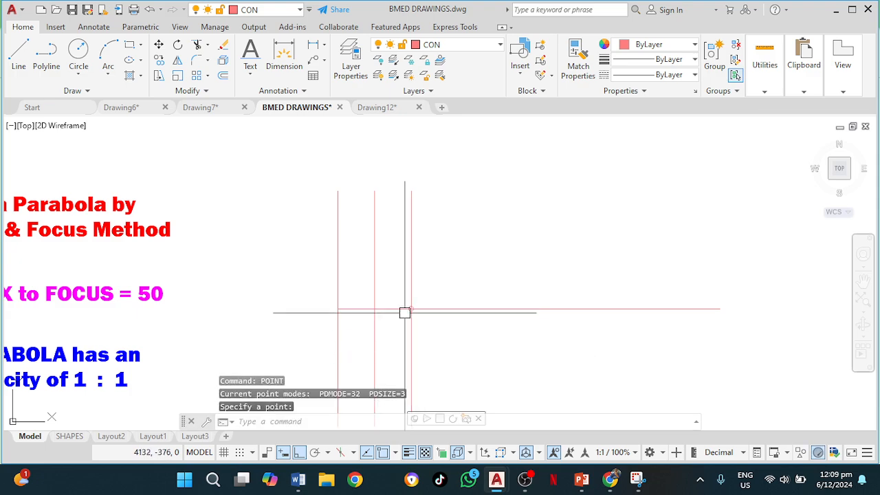
{"action": "key", "text": "Return"}
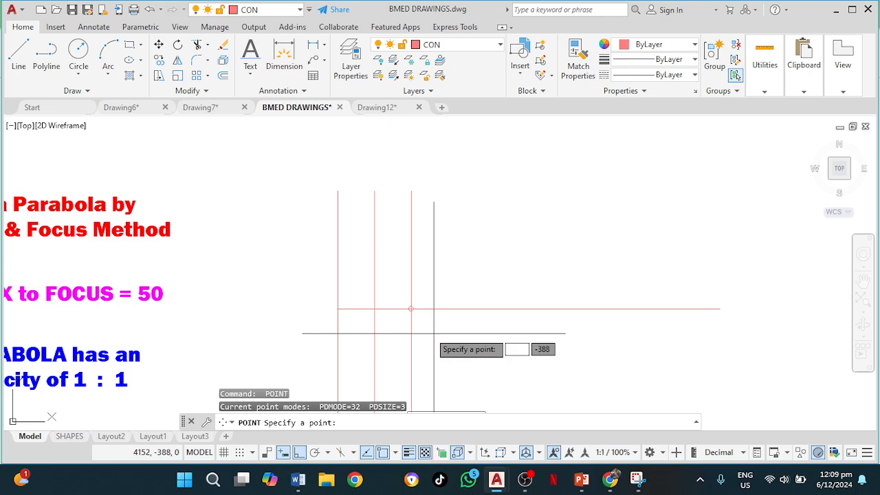
{"action": "left_click", "coordinate": [374, 308]}
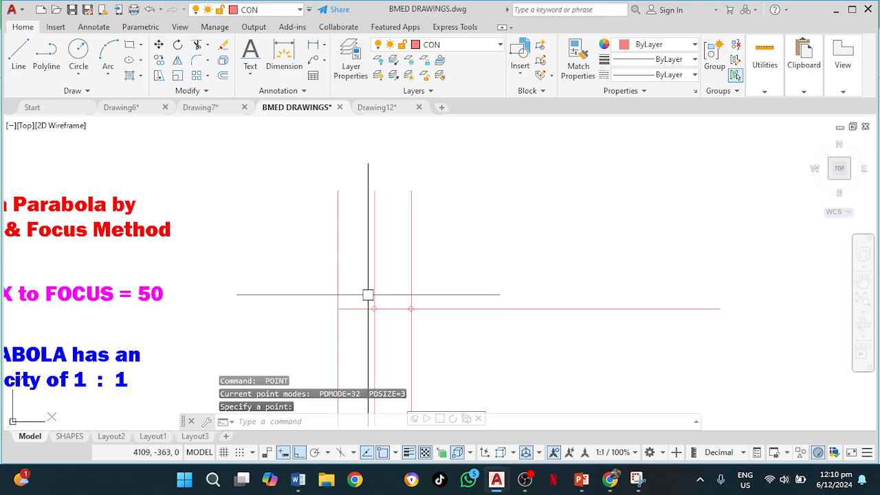
{"action": "key", "text": "Return"}
{"action": "scroll", "coordinate": [338, 310], "scroll_direction": "up", "scroll_amount": 4}
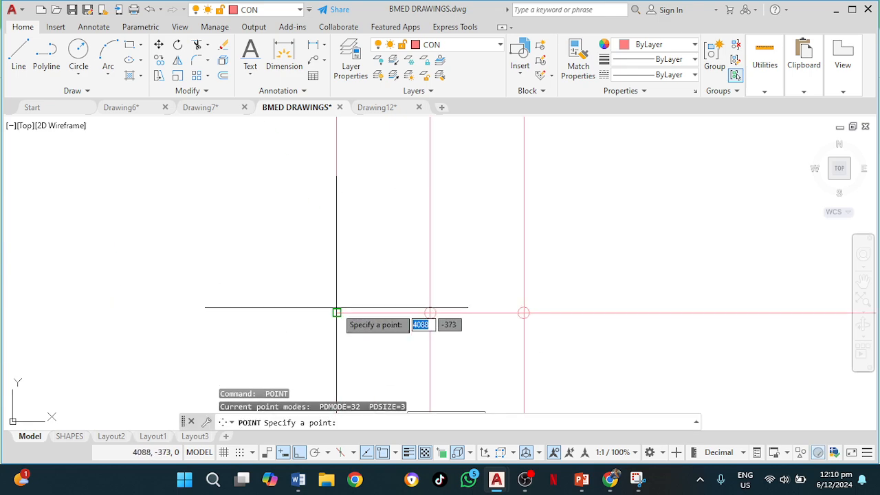
{"action": "left_click", "coordinate": [337, 313]}
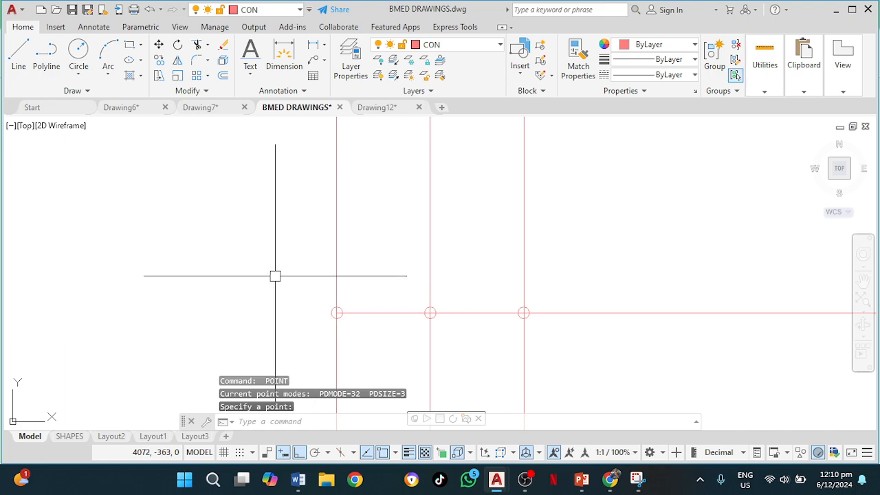
Make TEXT the current layer.
{"action": "scroll", "coordinate": [275, 277], "scroll_direction": "down", "scroll_amount": 4}
{"action": "middle_click_drag", "start_coordinate": [348, 316], "coordinate": [418, 295]}
{"action": "left_click", "coordinate": [411, 270]}
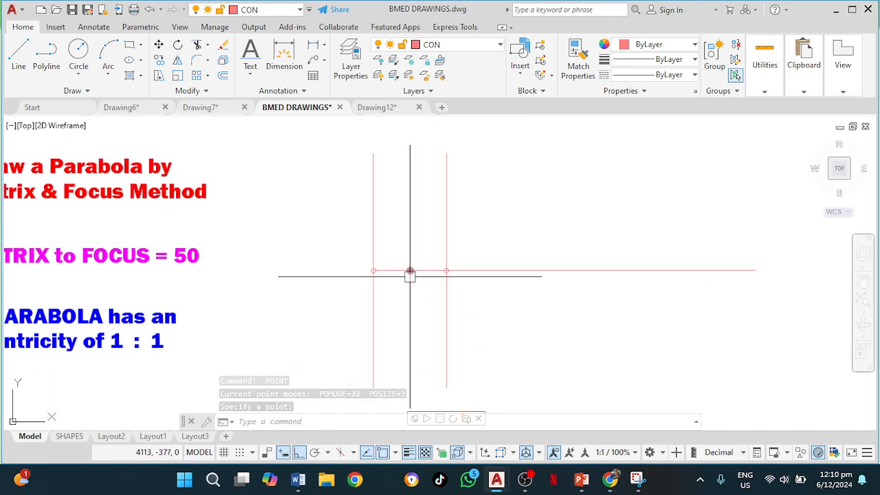
{"action": "middle_click_drag", "start_coordinate": [422, 290], "coordinate": [283, 301]}
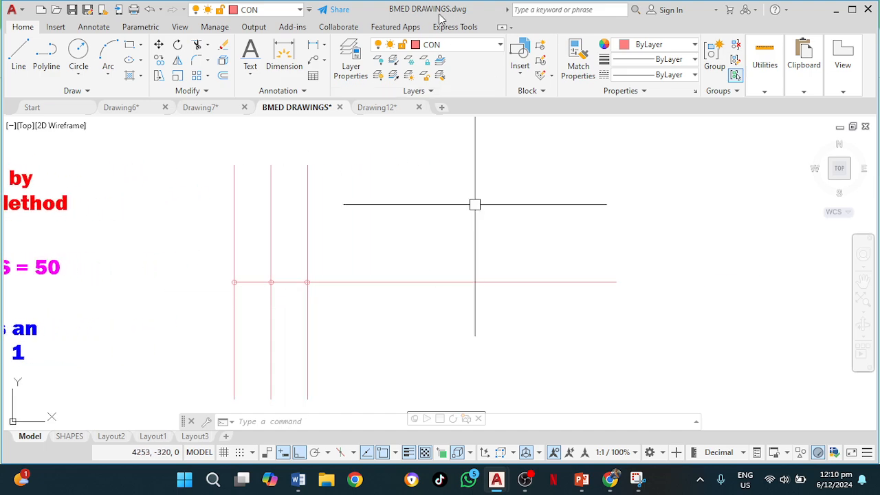
{"action": "left_click", "coordinate": [459, 45]}
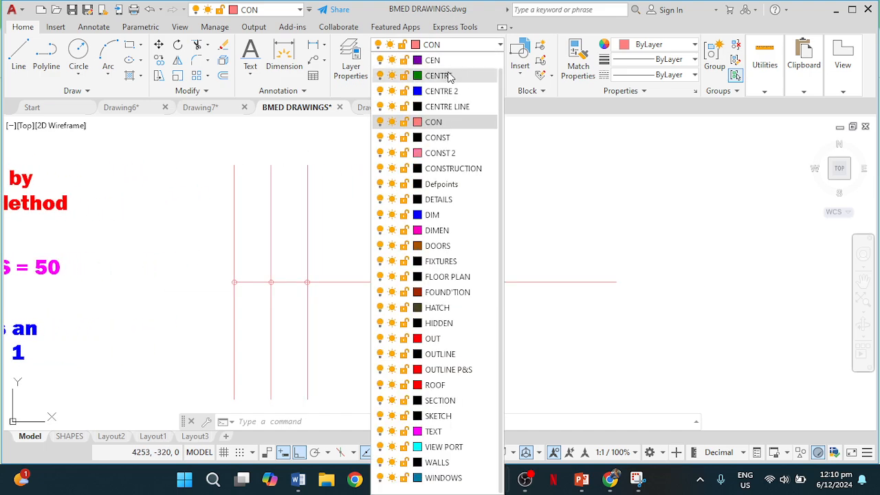
{"action": "left_click", "coordinate": [433, 431]}
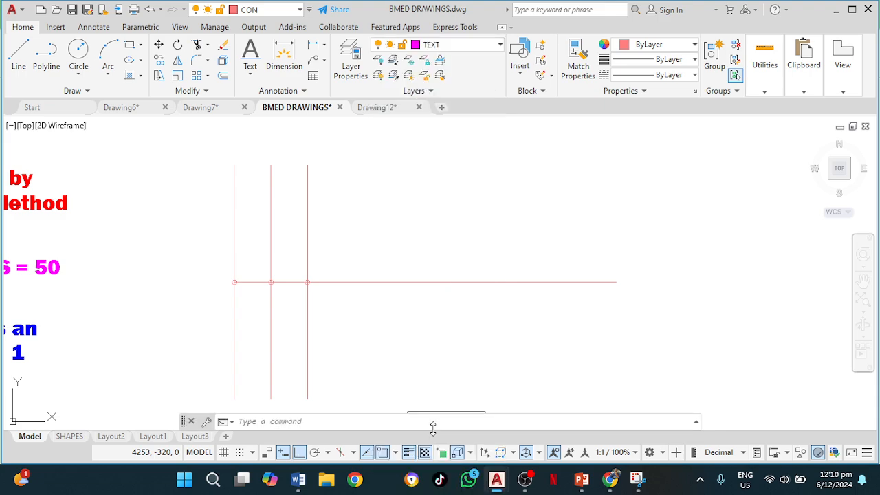
Add the single-line text "D" beside the directrix point, with height 8 and rotation 0.
{"action": "left_click", "coordinate": [251, 77]}
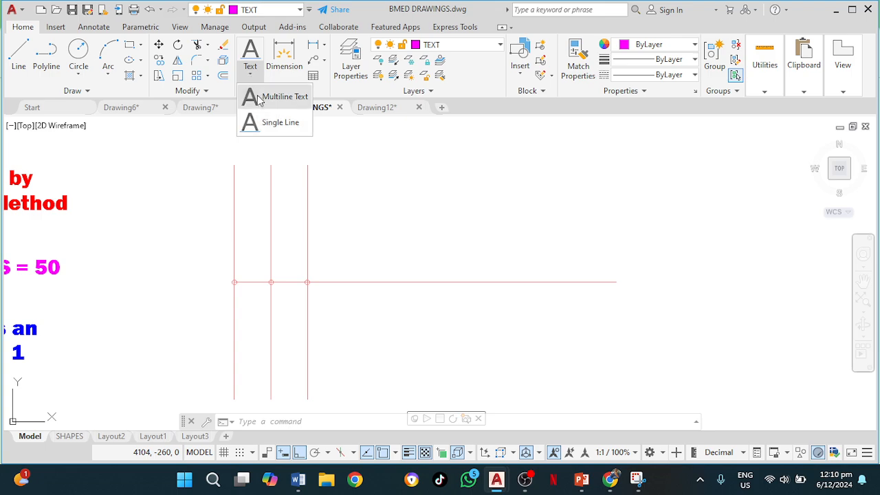
{"action": "left_click", "coordinate": [276, 124]}
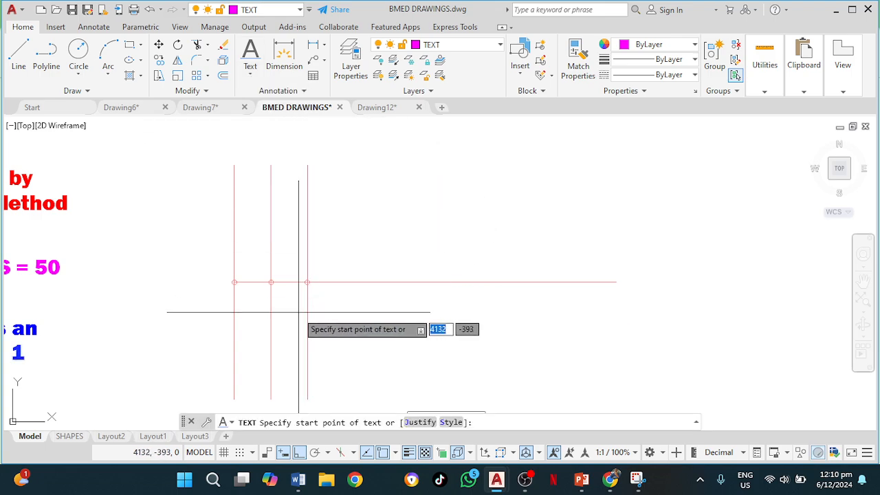
{"action": "scroll", "coordinate": [234, 282], "scroll_direction": "up", "scroll_amount": 2}
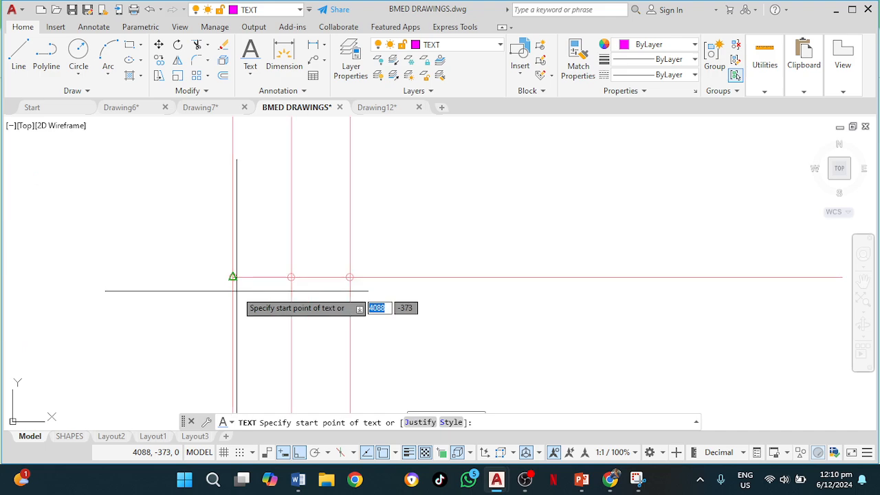
{"action": "middle_click_drag", "start_coordinate": [236, 293], "coordinate": [254, 286]}
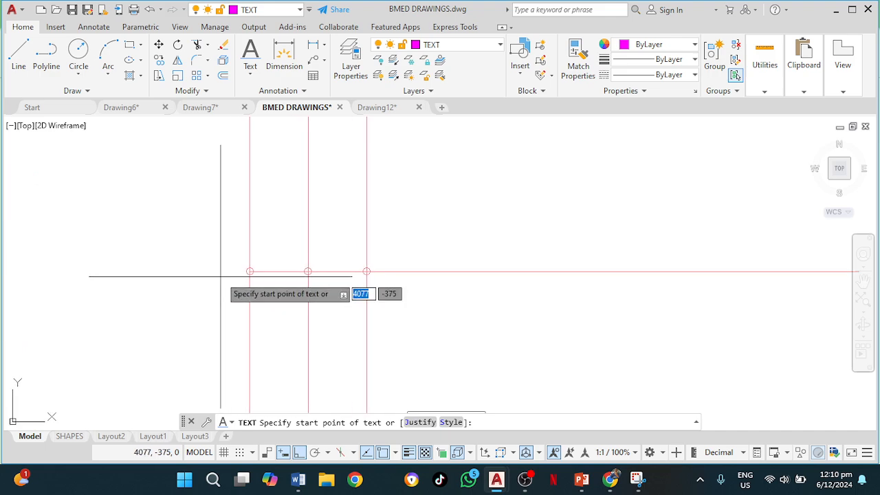
{"action": "left_click", "coordinate": [218, 275]}
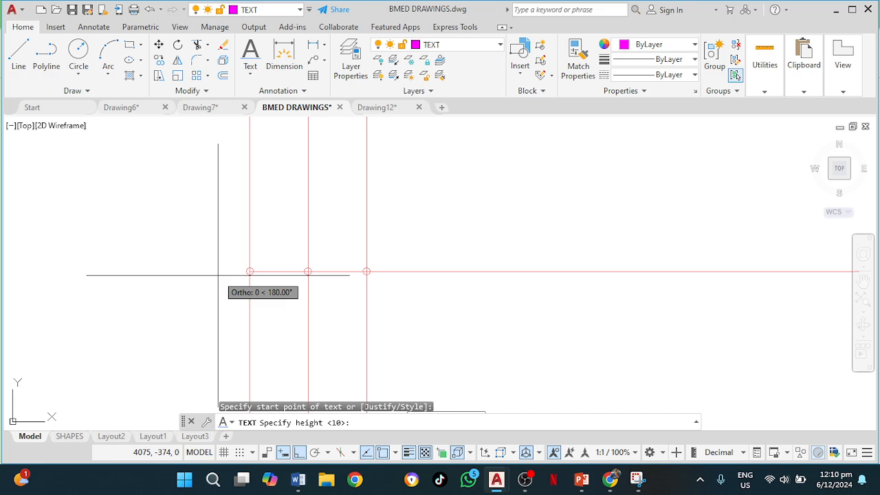
{"action": "type", "text": "8"}
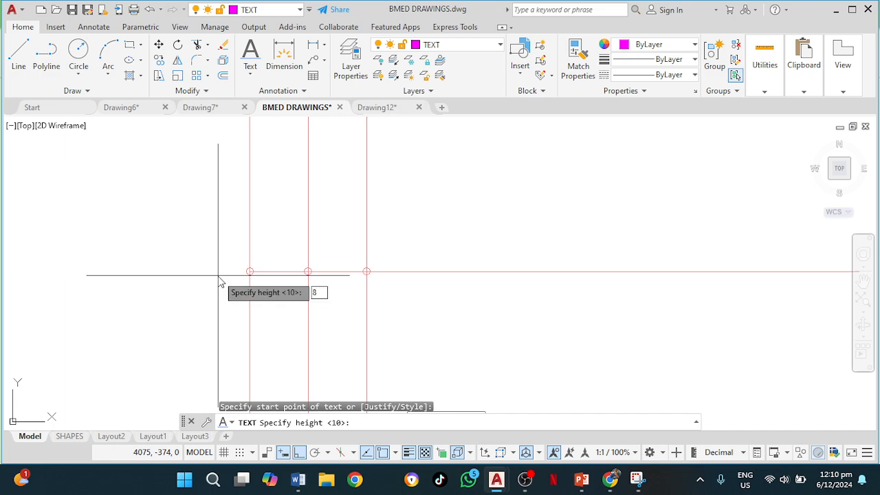
{"action": "key", "text": "Return"}
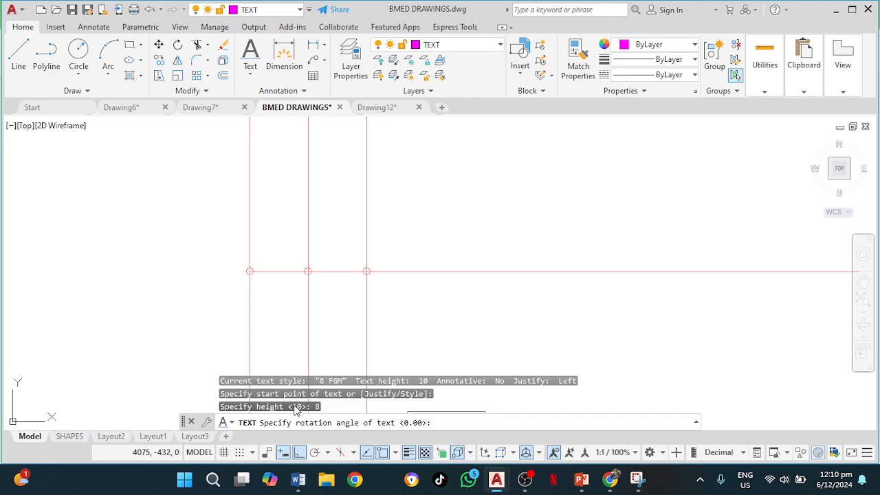
{"action": "key", "text": "Return"}
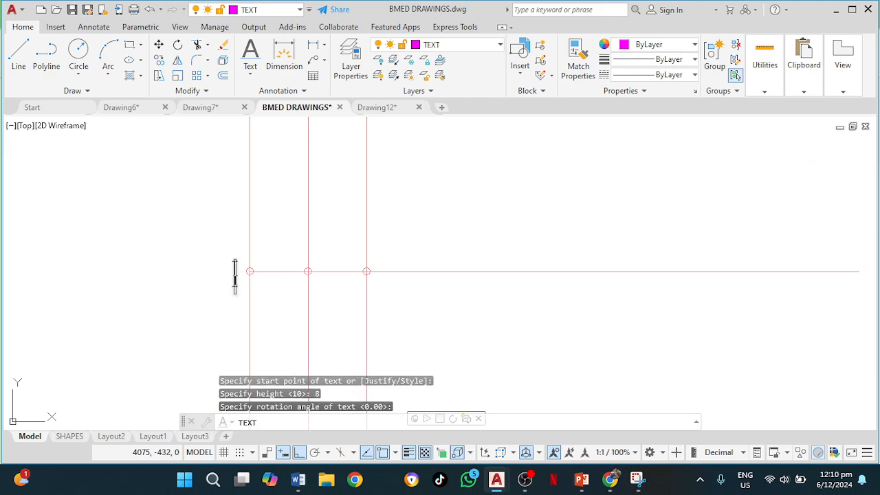
{"action": "type", "text": "D"}
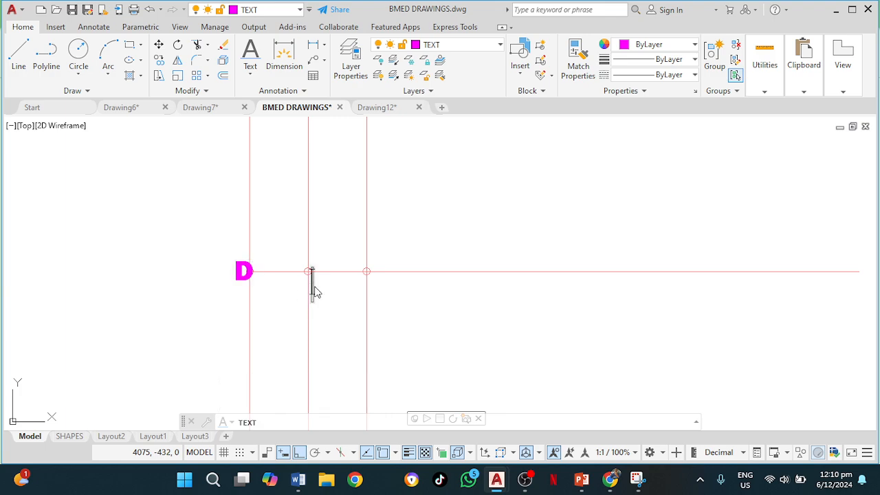
Label the vertex point "V" and the focus point "F", placing each letter just below and right of its point.
{"action": "type", "text": "V"}
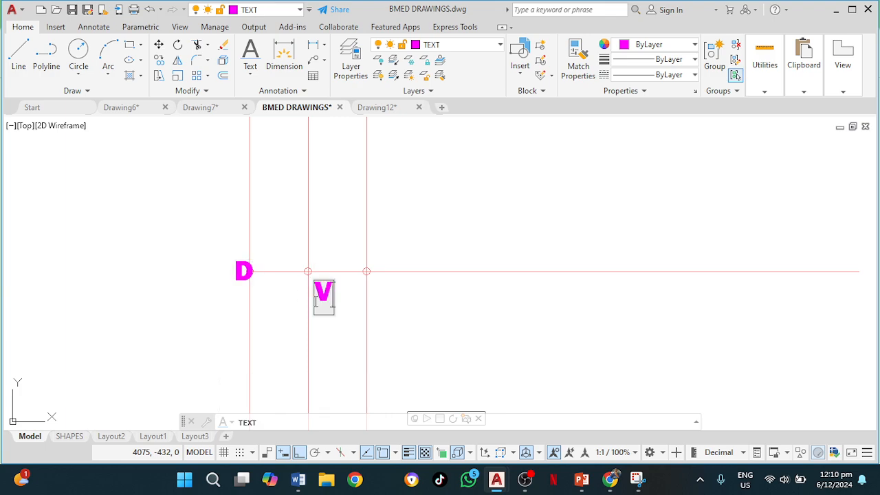
{"action": "left_click", "coordinate": [384, 296]}
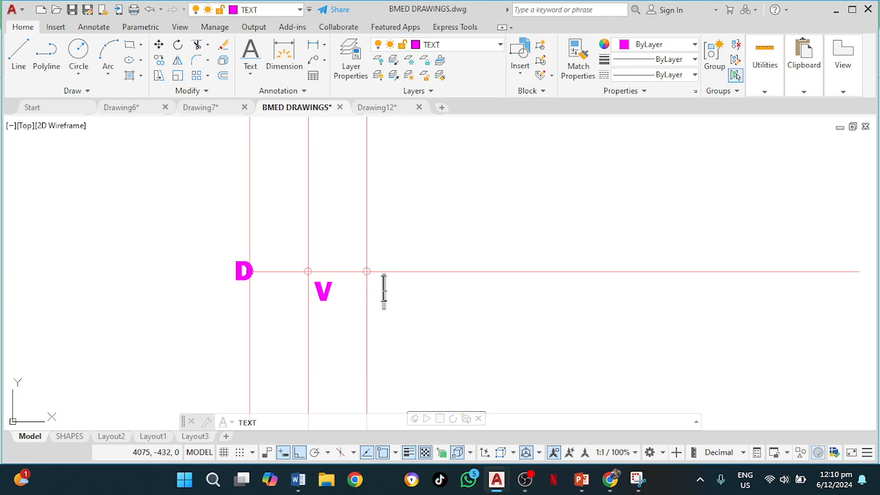
{"action": "type", "text": "F"}
{"action": "left_click", "coordinate": [432, 298]}
{"action": "scroll", "coordinate": [454, 348], "scroll_direction": "down", "scroll_amount": 2}
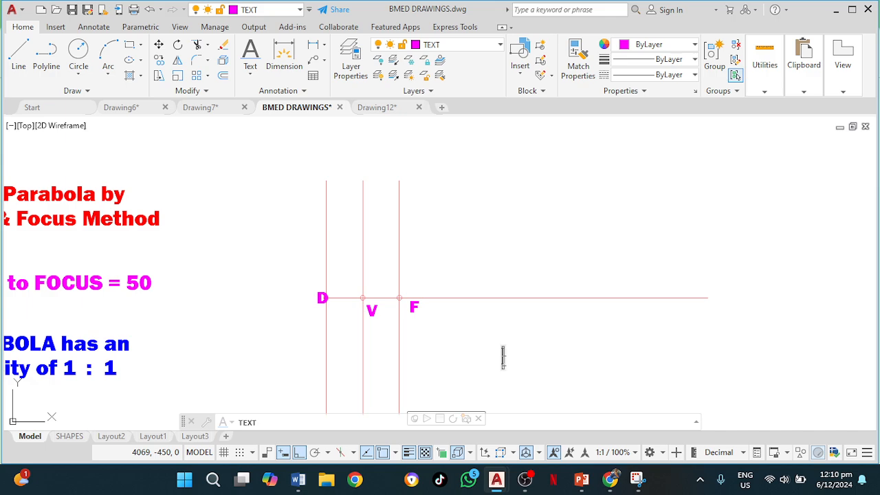
{"action": "key", "text": "Return"}
Move the "D" label horizontally to the left, clear of the directrix line and its point.
{"action": "scroll", "coordinate": [327, 303], "scroll_direction": "up", "scroll_amount": 2}
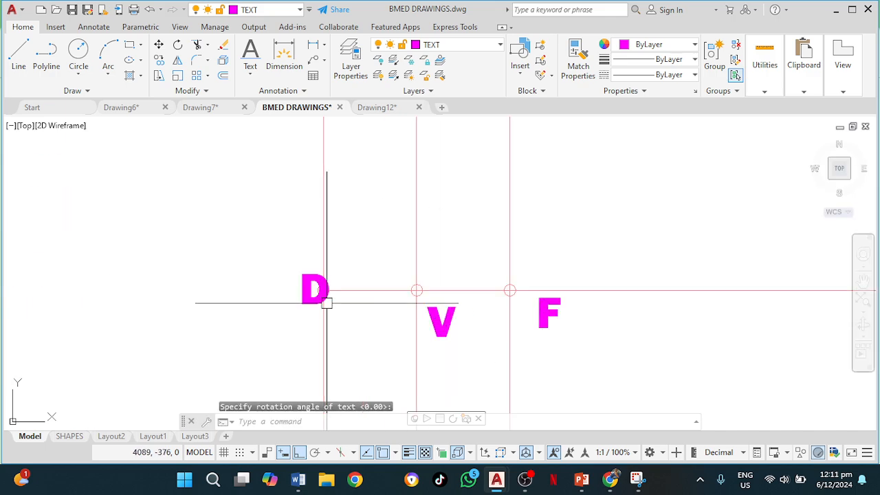
{"action": "key", "text": "Escape"}
{"action": "key", "text": "Escape"}
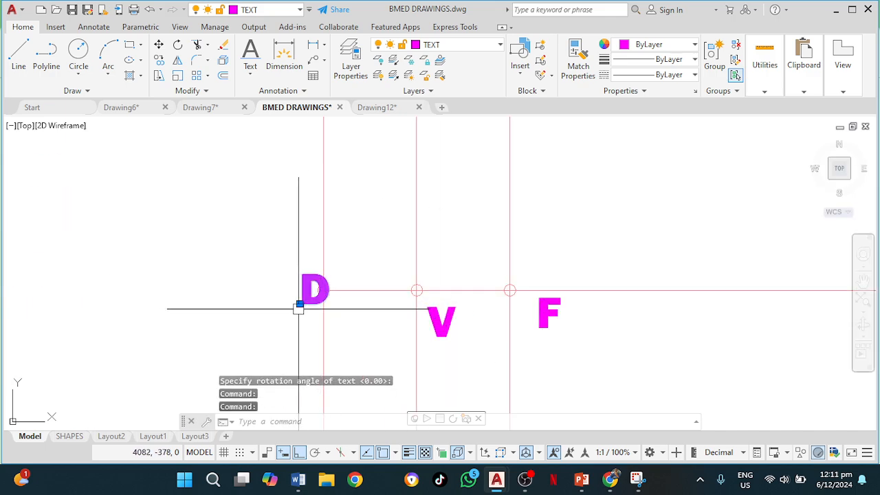
{"action": "left_click", "coordinate": [300, 303]}
{"action": "left_click", "coordinate": [278, 305]}
{"action": "key", "text": "Escape"}
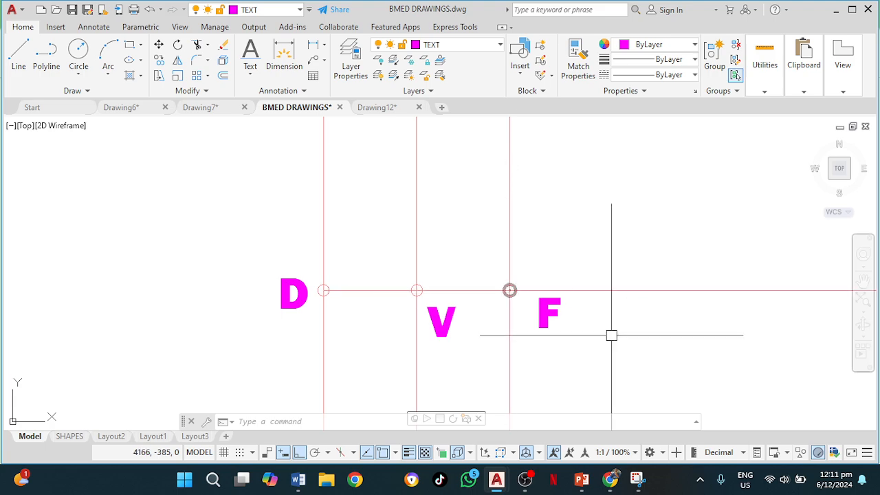
Offset the horizontal axis line 40 upward.
{"action": "scroll", "coordinate": [612, 335], "scroll_direction": "down", "scroll_amount": 2}
{"action": "middle_click_drag", "start_coordinate": [632, 318], "coordinate": [495, 300]}
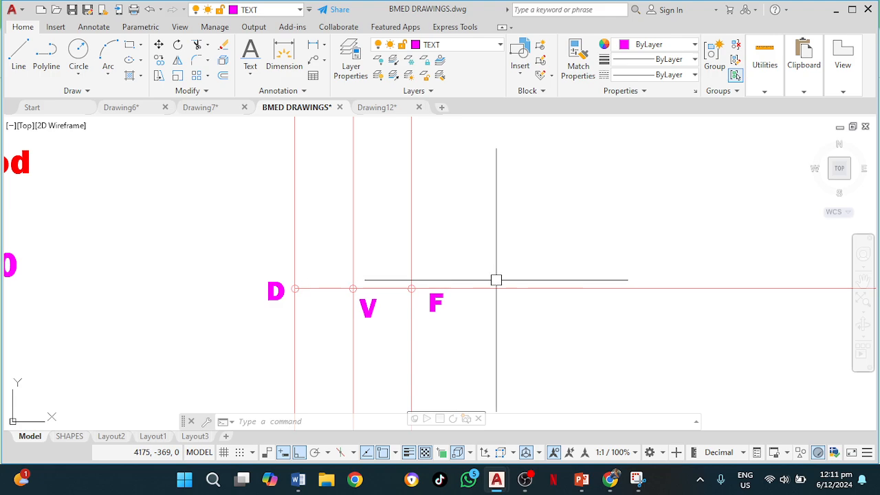
{"action": "scroll", "coordinate": [496, 280], "scroll_direction": "down", "scroll_amount": 3}
{"action": "middle_click_drag", "start_coordinate": [526, 284], "coordinate": [421, 303]}
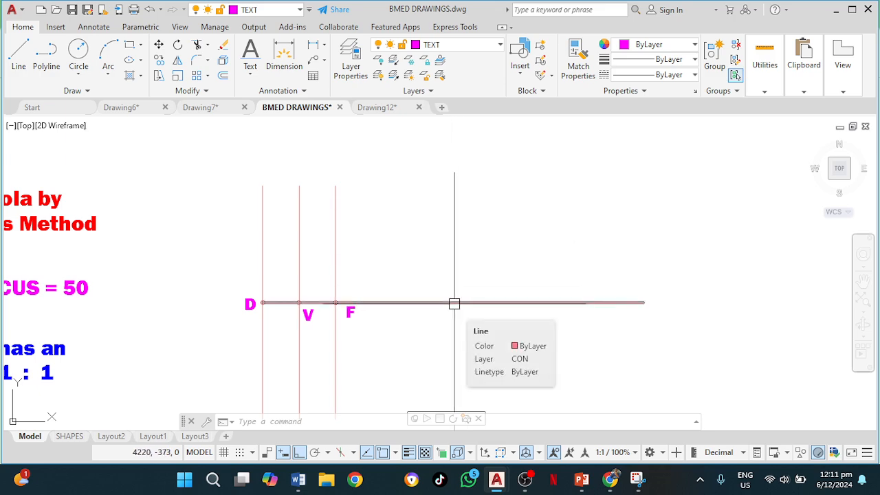
{"action": "type", "text": "o"}
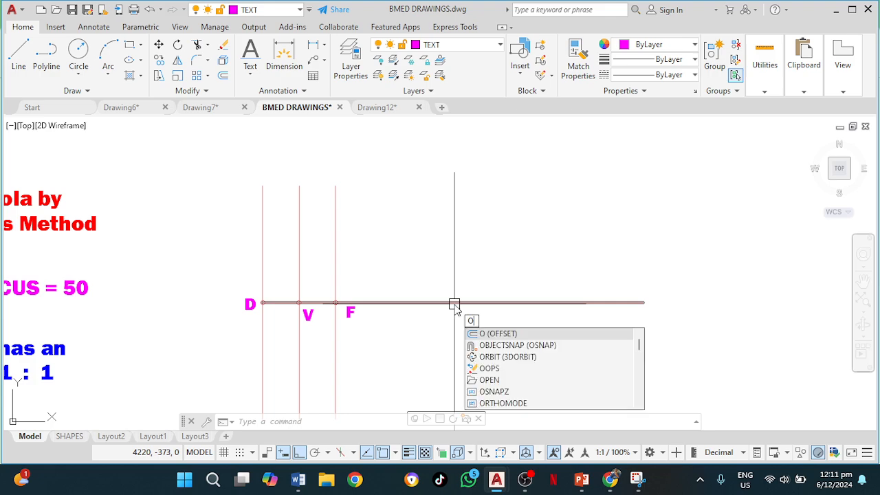
{"action": "key", "text": "Return"}
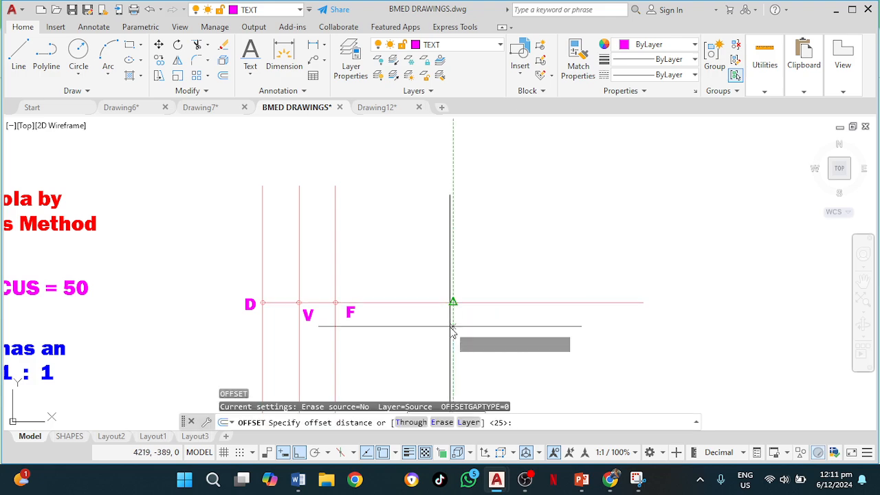
{"action": "type", "text": "40"}
{"action": "key", "text": "Return"}
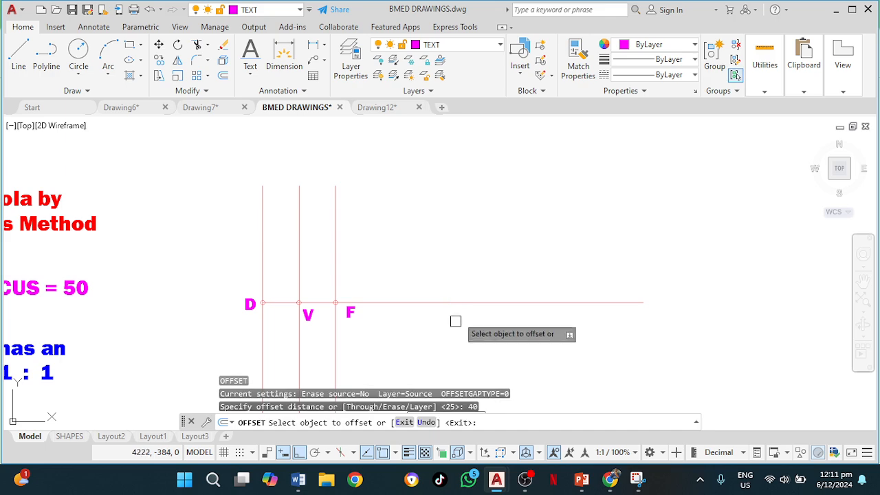
{"action": "left_click", "coordinate": [467, 303]}
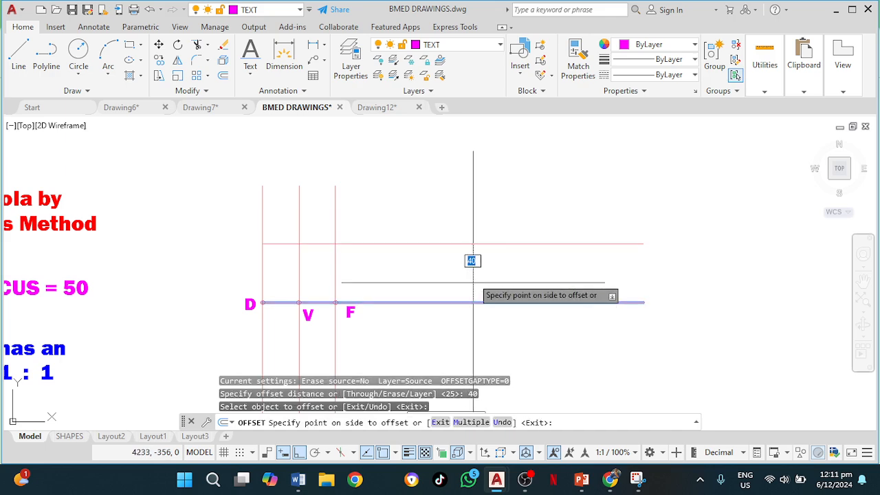
{"action": "left_click", "coordinate": [480, 227]}
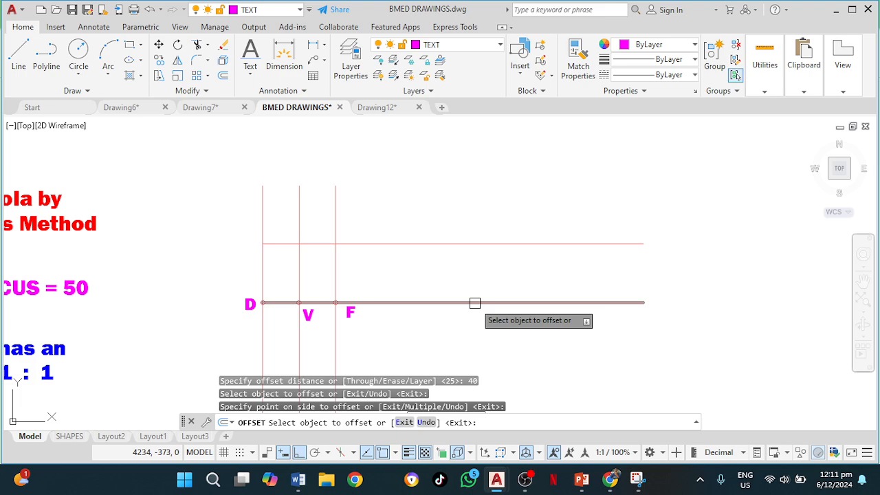
Delete the offset line above the horizontal axis.
{"action": "key", "text": "Escape"}
{"action": "left_click", "coordinate": [481, 244]}
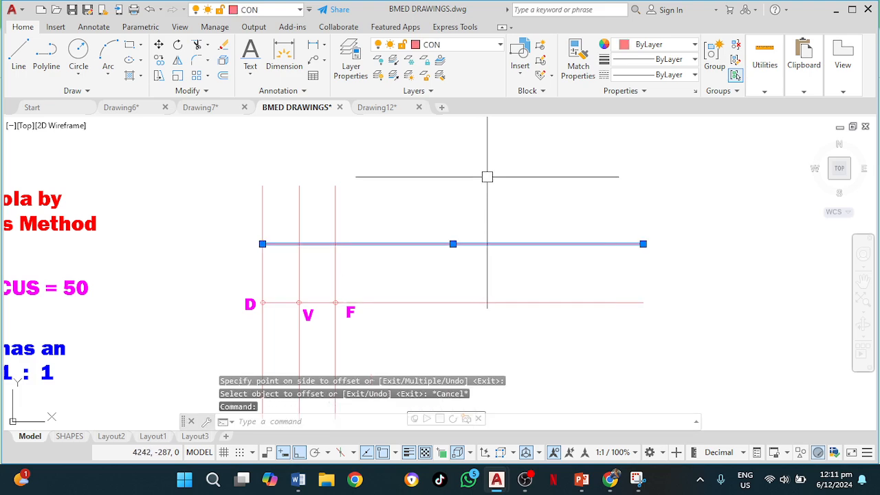
{"action": "key", "text": "Delete"}
Offset the horizontal axis line 60 both above and below.
{"action": "key", "text": "Return"}
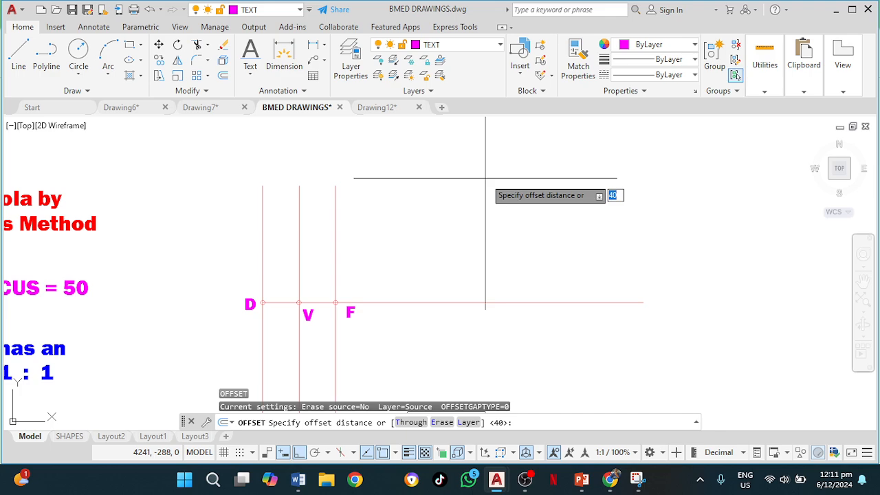
{"action": "key", "text": "Return"}
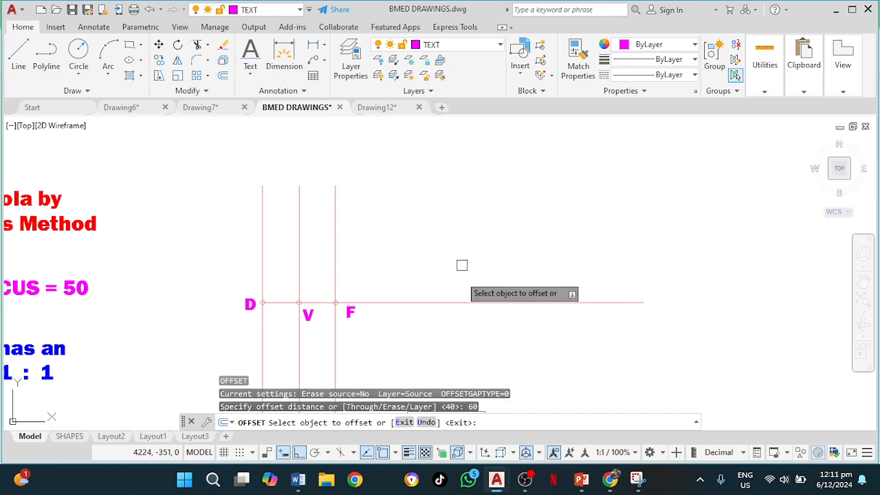
{"action": "left_click", "coordinate": [457, 302]}
{"action": "left_click", "coordinate": [479, 203]}
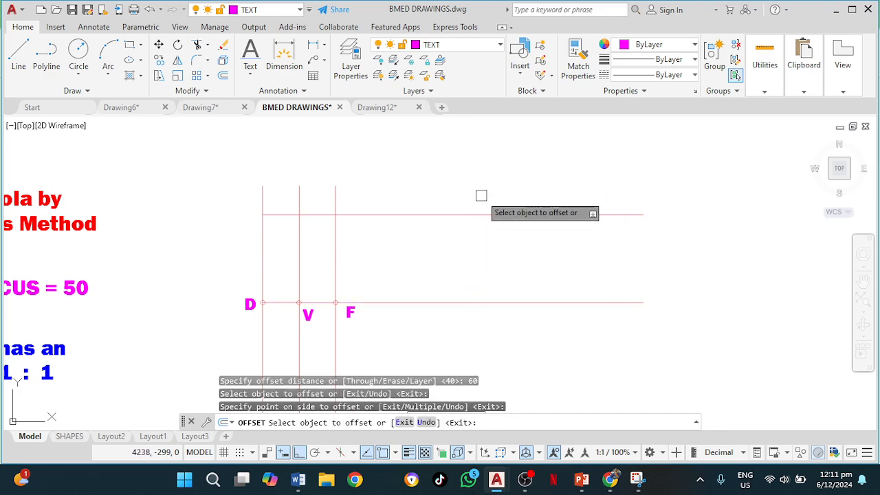
{"action": "left_click", "coordinate": [471, 303]}
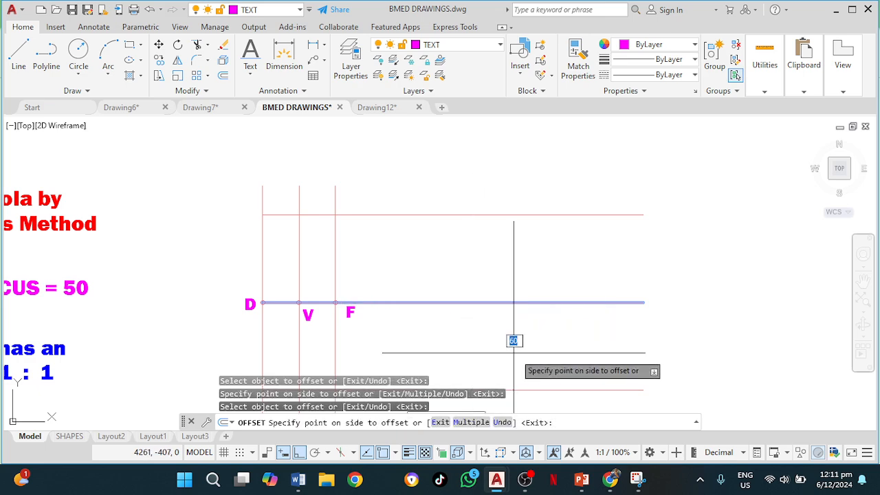
{"action": "middle_click_drag", "start_coordinate": [515, 353], "coordinate": [506, 285]}
{"action": "key", "text": "Escape"}
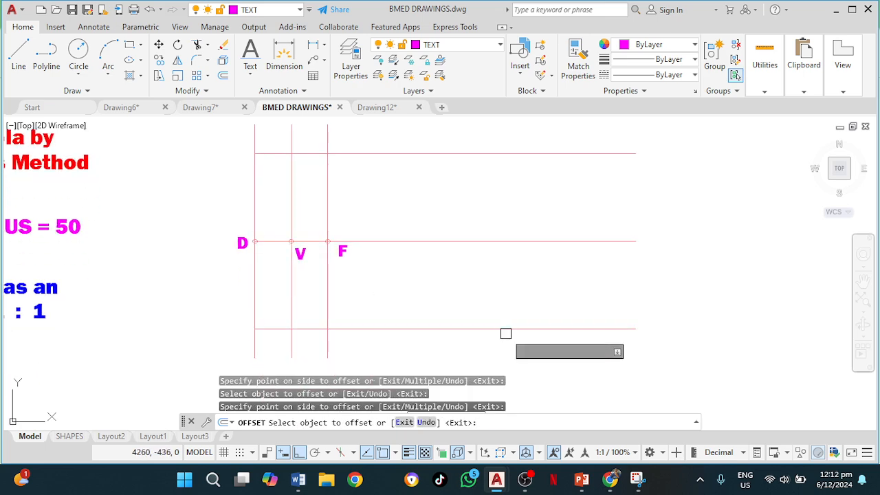
{"action": "key", "text": "Escape"}
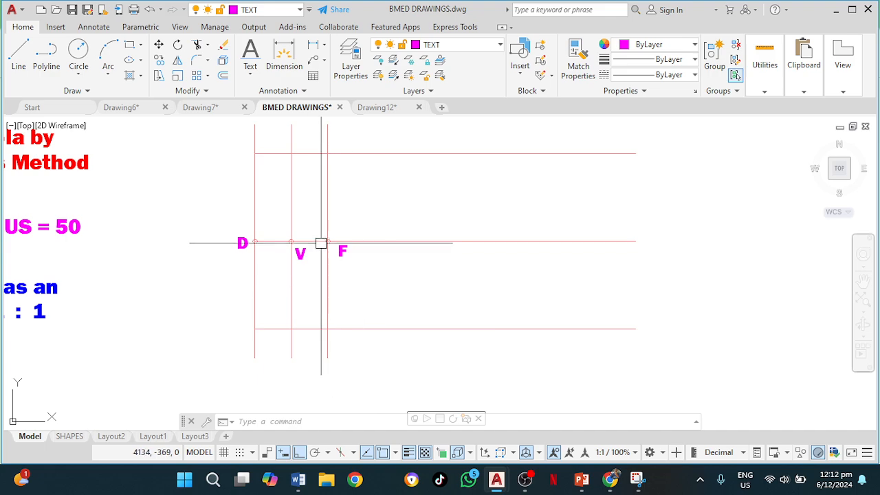
Try to copy the vertical line through F toward V, using the focus point as the base point.
{"action": "scroll", "coordinate": [313, 217], "scroll_direction": "up", "scroll_amount": 2}
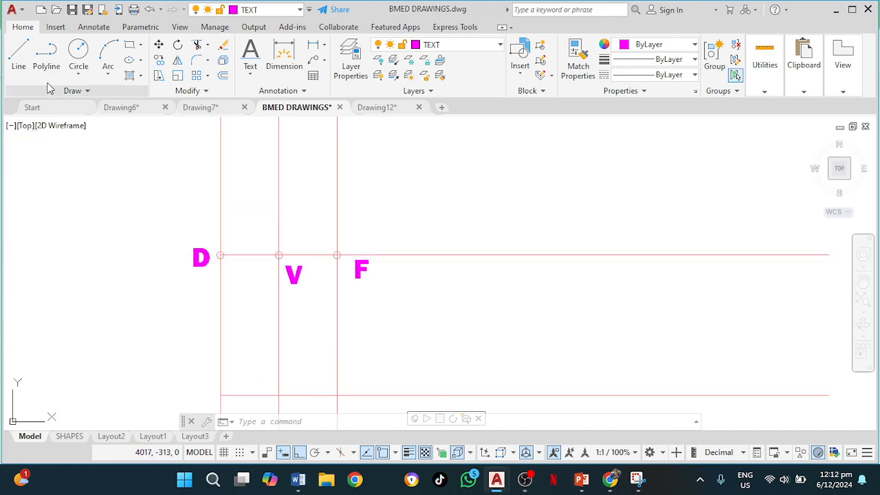
{"action": "left_click", "coordinate": [337, 205]}
{"action": "key", "text": "Escape"}
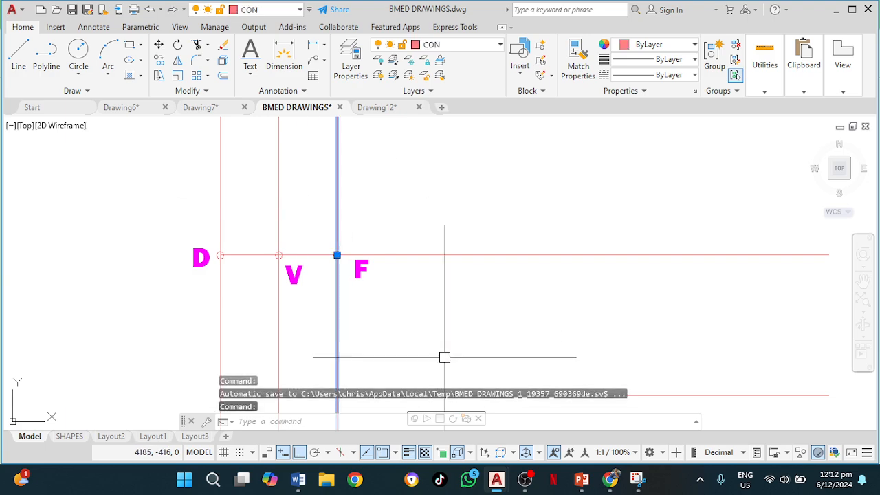
{"action": "type", "text": "CO"}
{"action": "key", "text": "Return"}
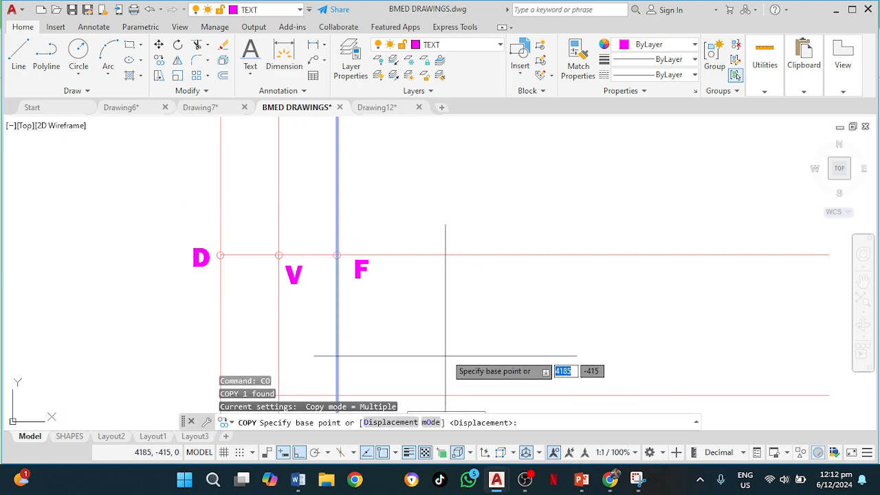
{"action": "left_click", "coordinate": [337, 255]}
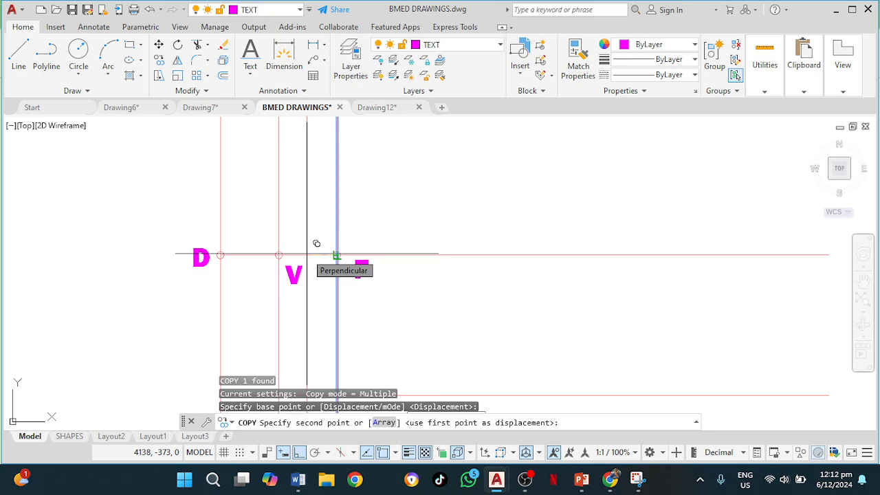
{"action": "left_click", "coordinate": [316, 243]}
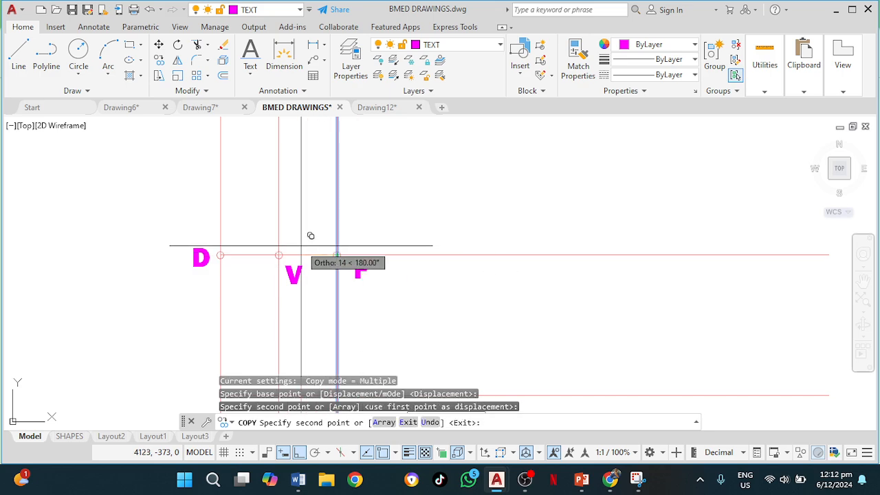
{"action": "key", "text": "Escape"}
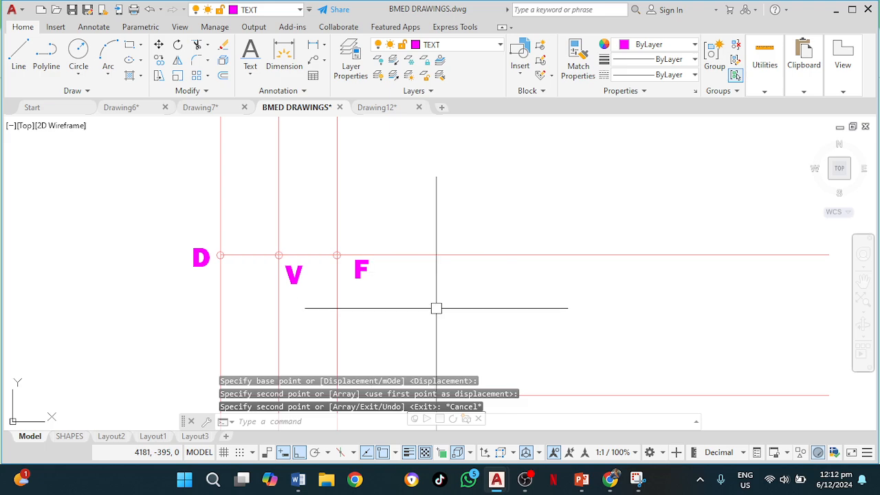
Offset the vertical line through F by 10 toward V.
{"action": "type", "text": "o"}
{"action": "key", "text": "Return"}
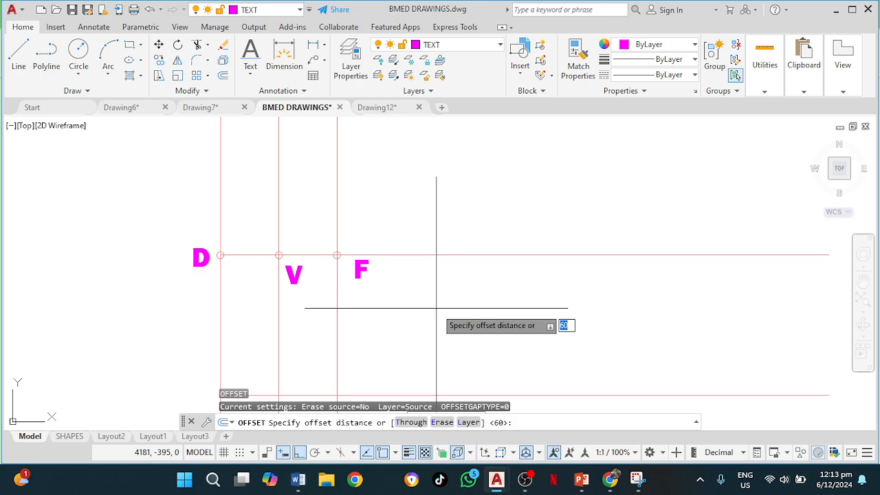
{"action": "key", "text": "Return"}
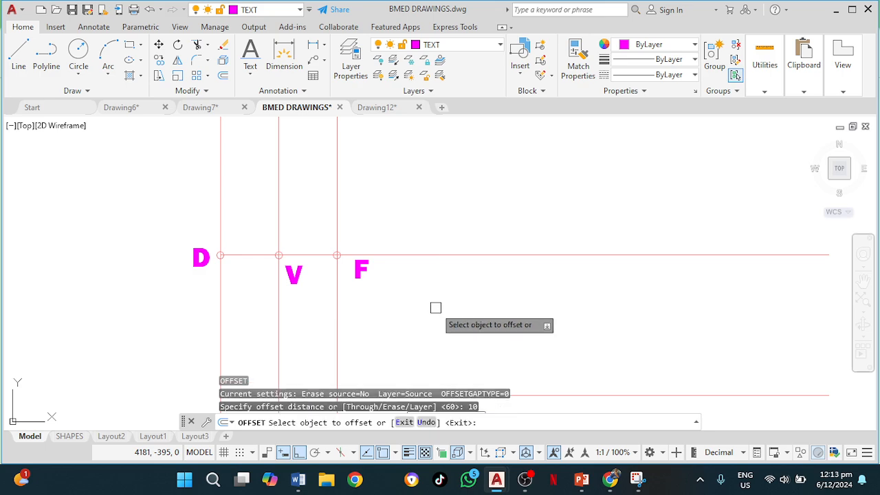
{"action": "left_click", "coordinate": [336, 321]}
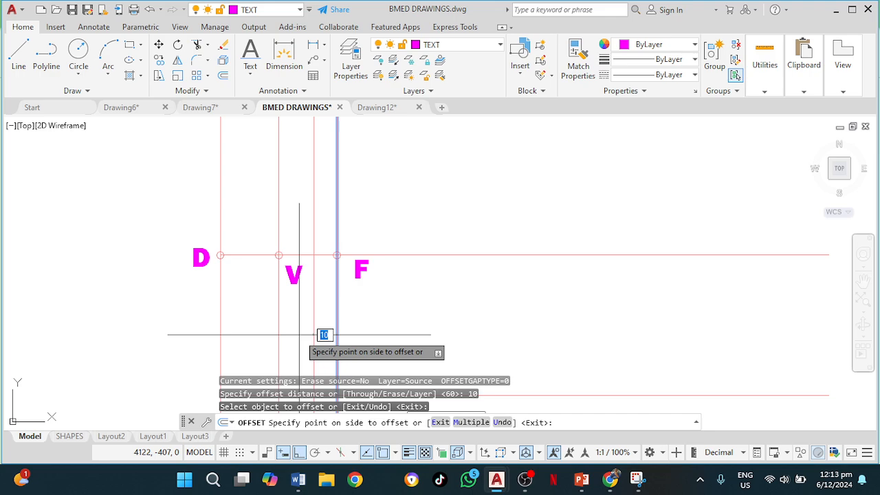
{"action": "key", "text": "Escape"}
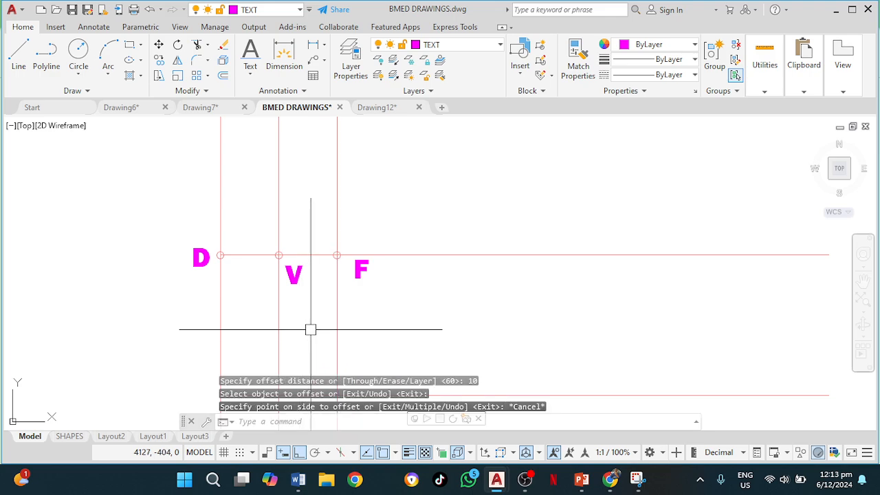
{"action": "key", "text": "Return"}
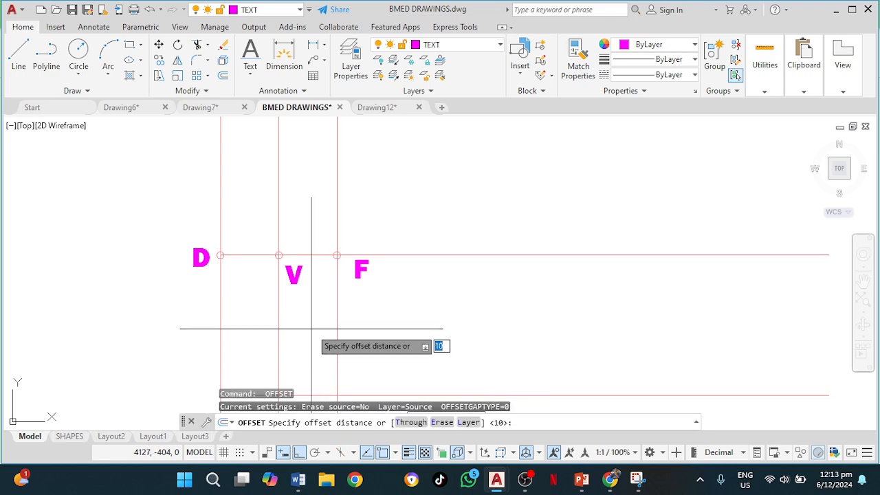
{"action": "key", "text": "Return"}
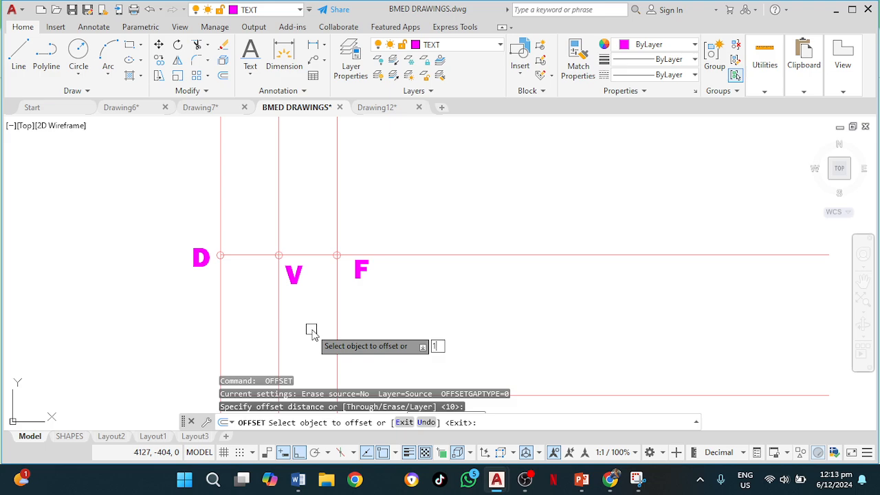
{"action": "type", "text": "12"}
{"action": "key", "text": "Return"}
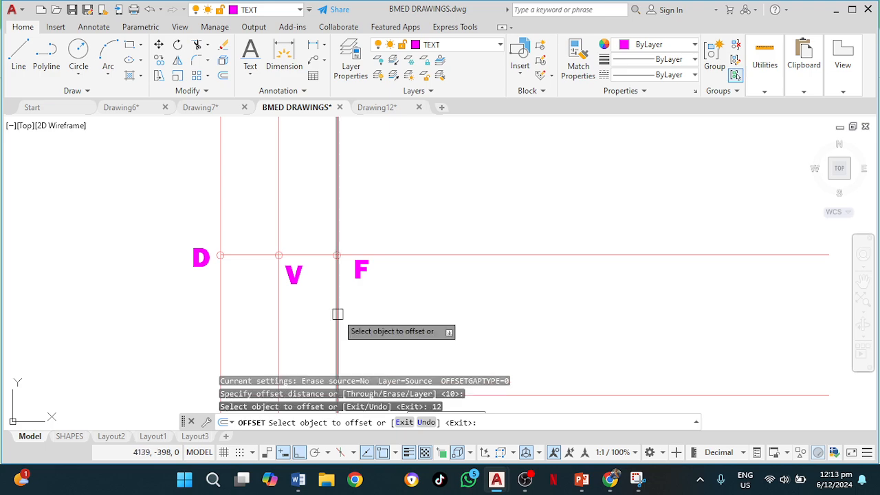
{"action": "left_click", "coordinate": [337, 315]}
{"action": "left_click", "coordinate": [310, 328]}
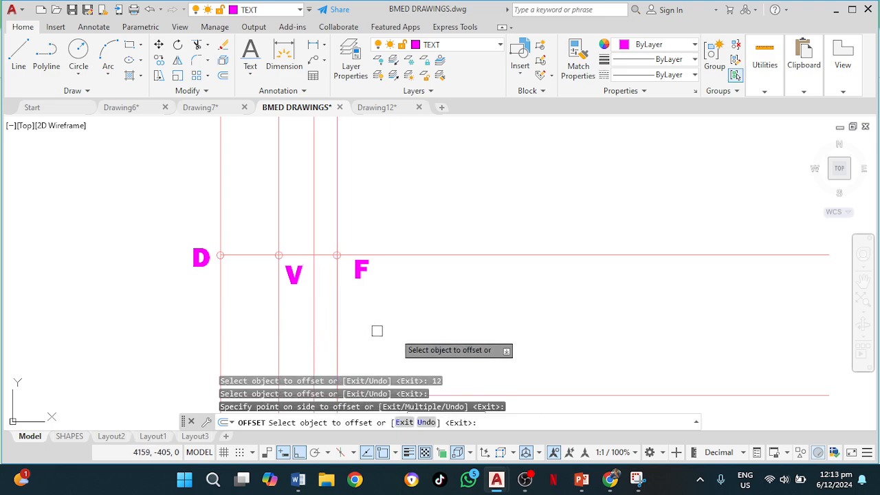
{"action": "key", "text": "Escape"}
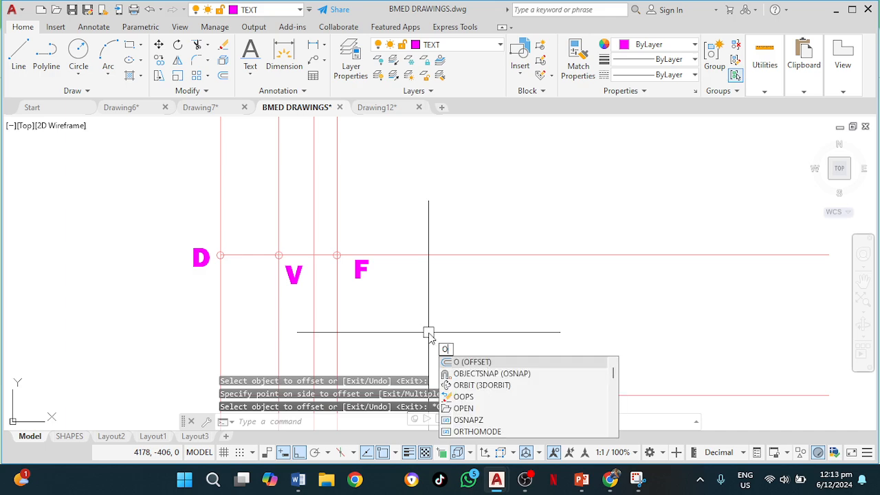
Offset the vertical line through F seven times at 15 spacing, on the side away from V.
{"action": "type", "text": "o"}
{"action": "key", "text": "Return"}
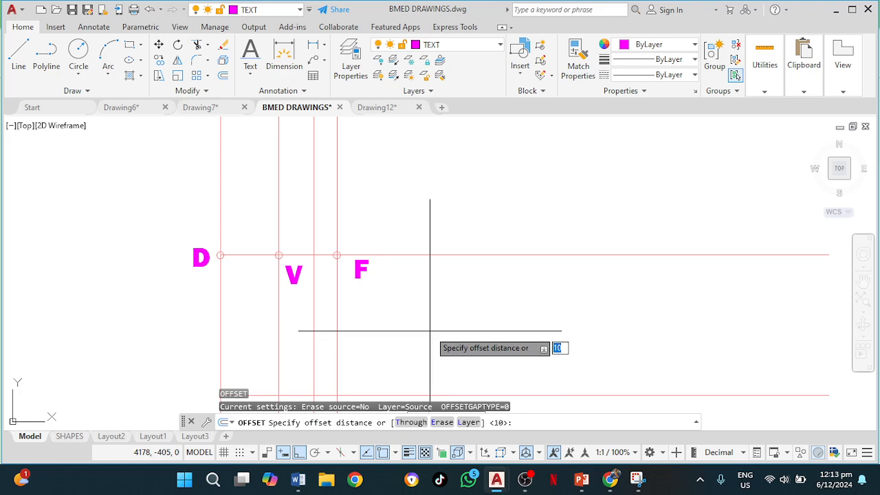
{"action": "key", "text": "Return"}
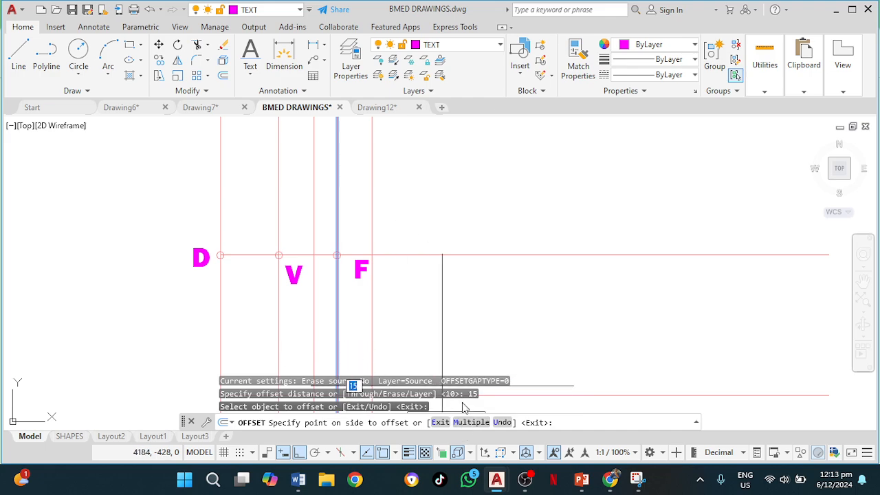
{"action": "left_click", "coordinate": [465, 422]}
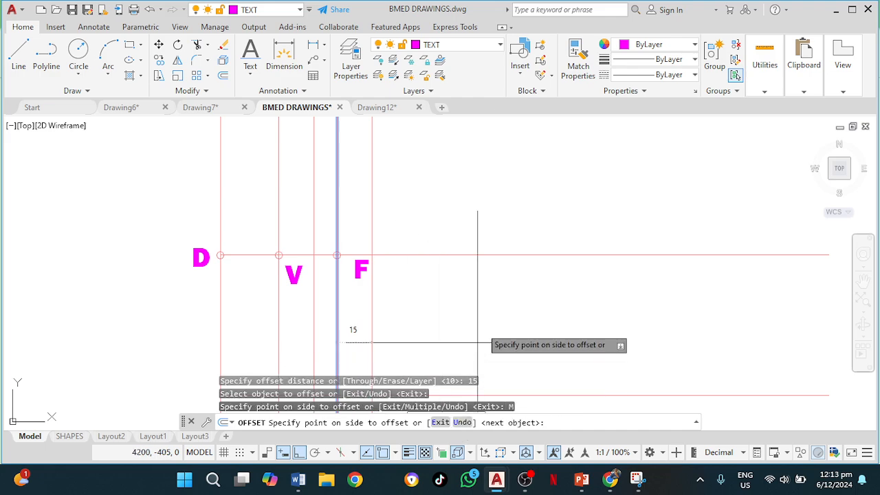
{"action": "left_click", "coordinate": [506, 320]}
{"action": "left_click", "coordinate": [543, 320]}
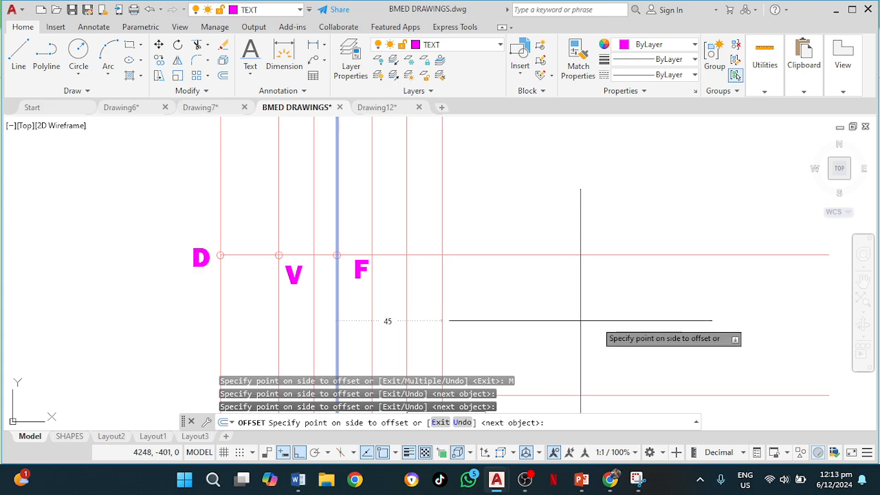
{"action": "left_click", "coordinate": [605, 321]}
{"action": "scroll", "coordinate": [646, 317], "scroll_direction": "down", "scroll_amount": 2}
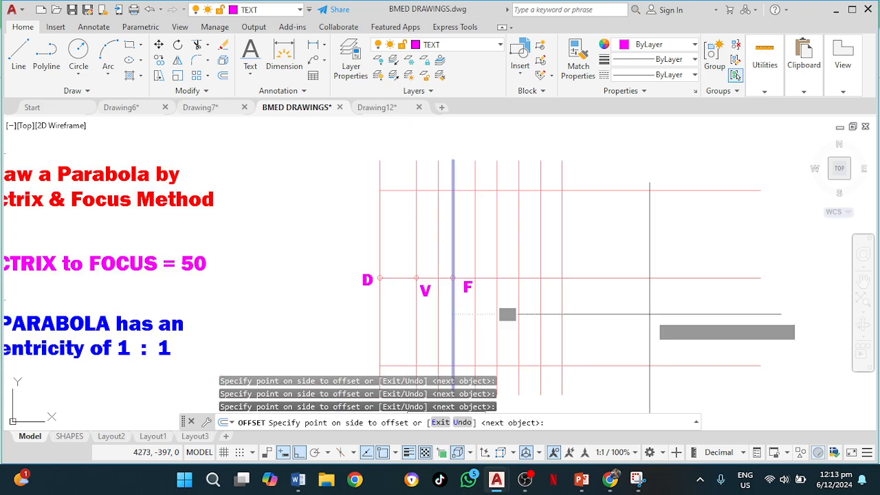
{"action": "left_click", "coordinate": [650, 316]}
{"action": "left_click", "coordinate": [671, 314]}
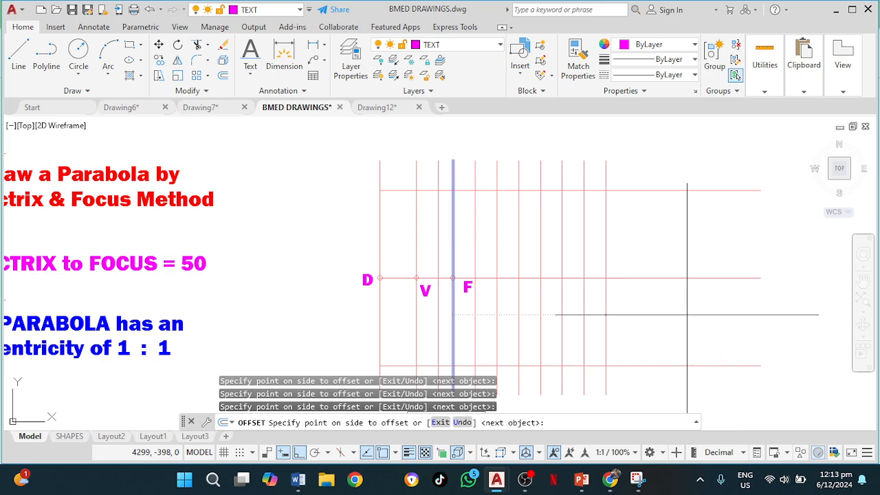
{"action": "left_click", "coordinate": [681, 317]}
{"action": "key", "text": "Escape"}
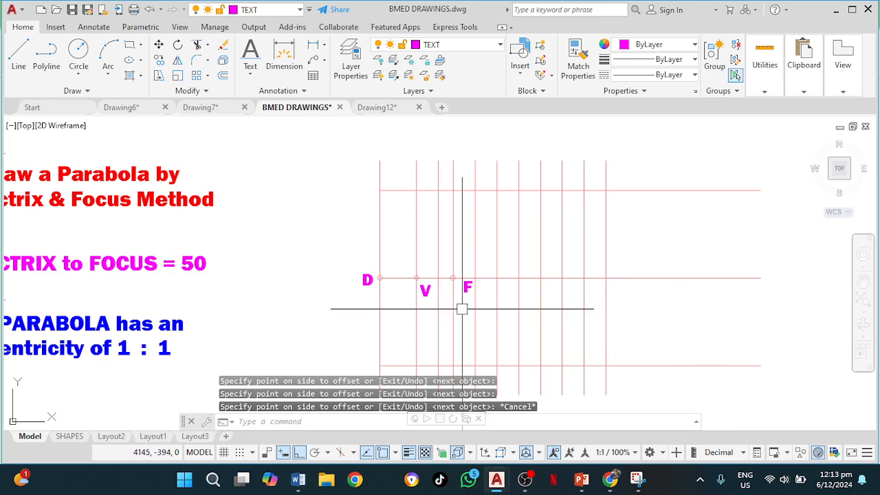
Move the label F horizontally toward V so it starts at the vertical line through the focus point.
{"action": "middle_click_drag", "start_coordinate": [460, 310], "coordinate": [323, 278]}
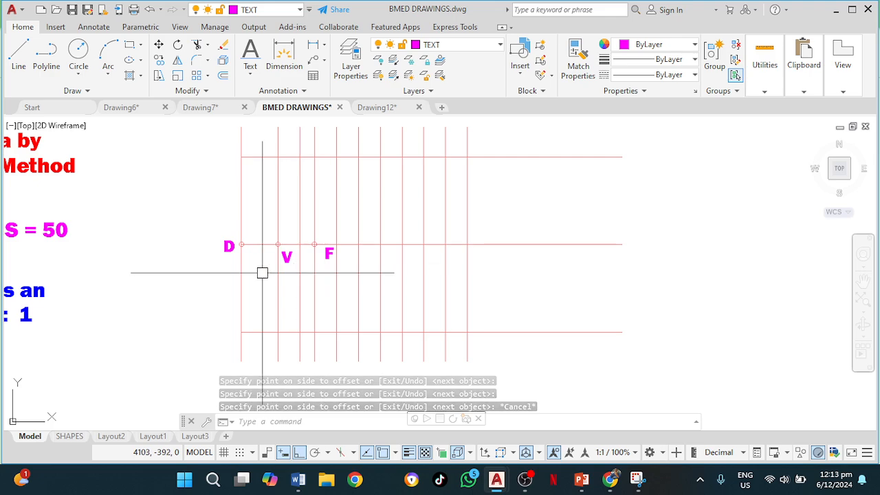
{"action": "scroll", "coordinate": [274, 261], "scroll_direction": "up", "scroll_amount": 2}
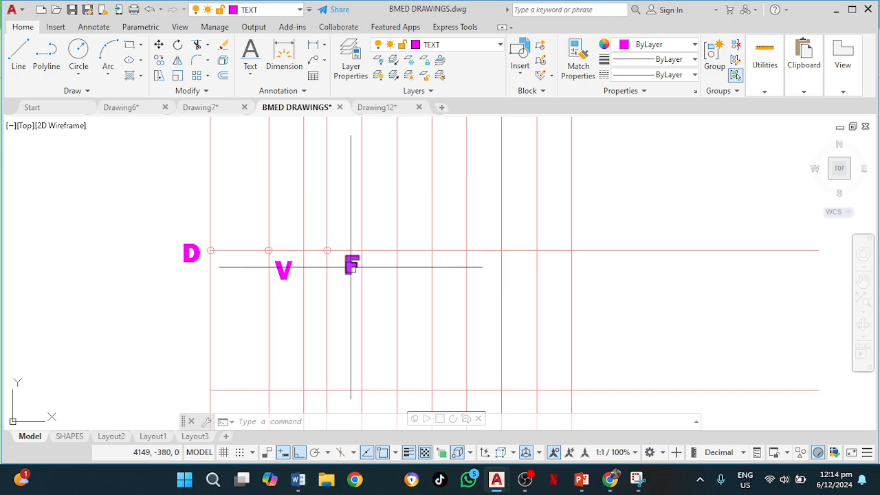
{"action": "left_click", "coordinate": [351, 264]}
{"action": "left_click", "coordinate": [282, 269]}
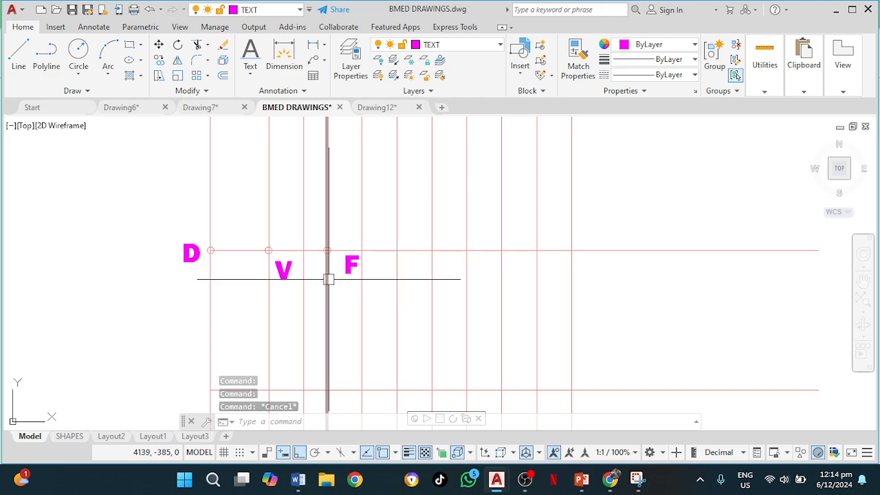
{"action": "left_click", "coordinate": [348, 270]}
{"action": "left_click", "coordinate": [345, 273]}
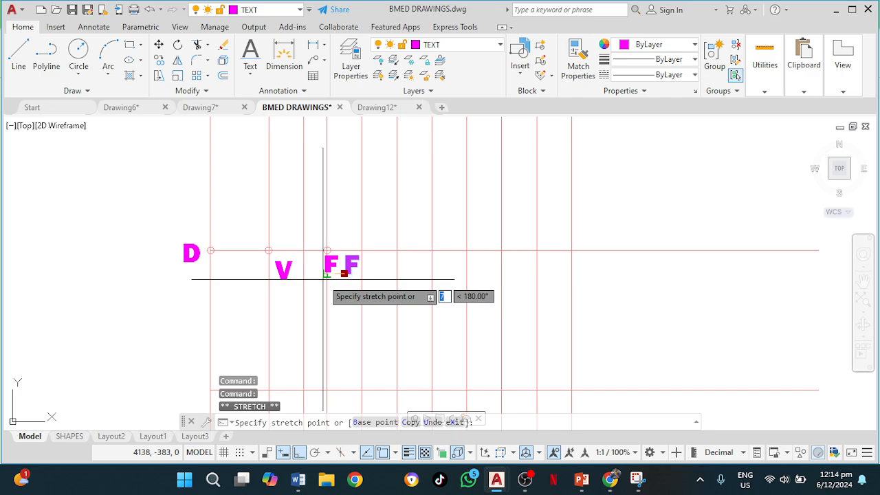
{"action": "left_click", "coordinate": [321, 278]}
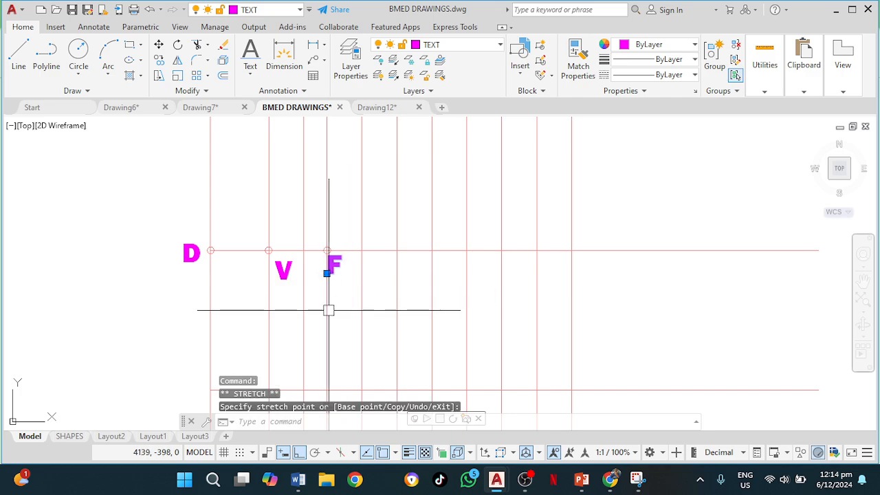
{"action": "key", "text": "Escape"}
Turn ortho off and move the label V lower, centred on the vertical line through the vertex point.
{"action": "left_click", "coordinate": [283, 271]}
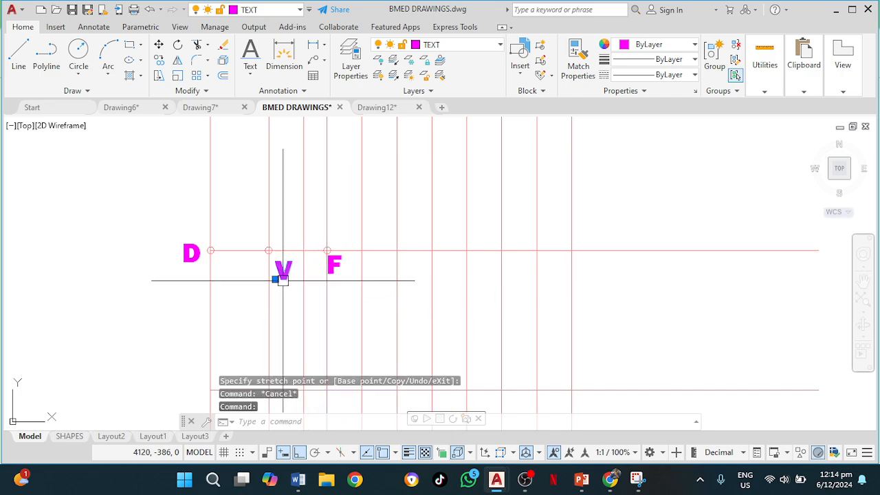
{"action": "left_click", "coordinate": [274, 279]}
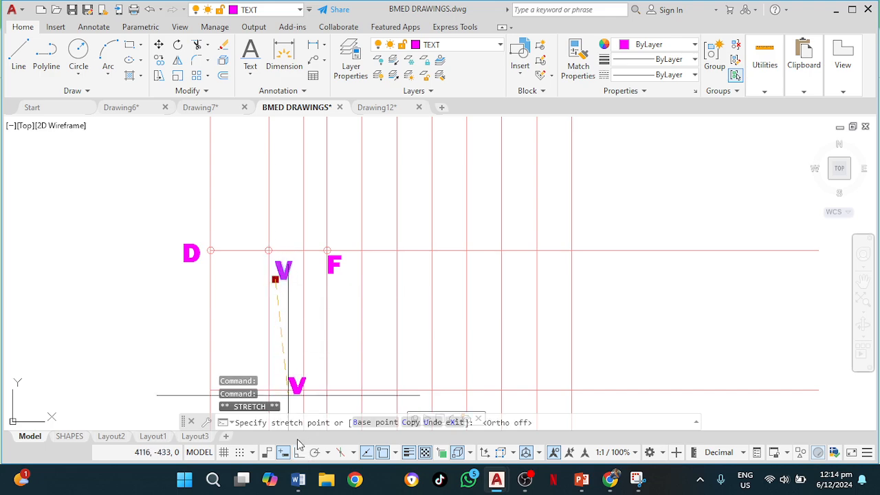
{"action": "left_click", "coordinate": [259, 291]}
{"action": "key", "text": "Escape"}
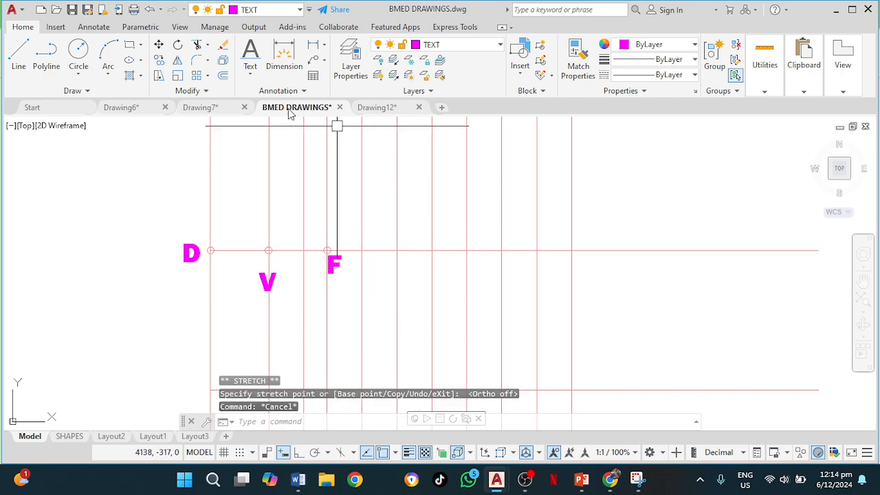
Add single-line text labels 1 to 8, height 6 and rotation 0, below the axis at the successive offset vertical lines.
{"action": "left_click", "coordinate": [250, 78]}
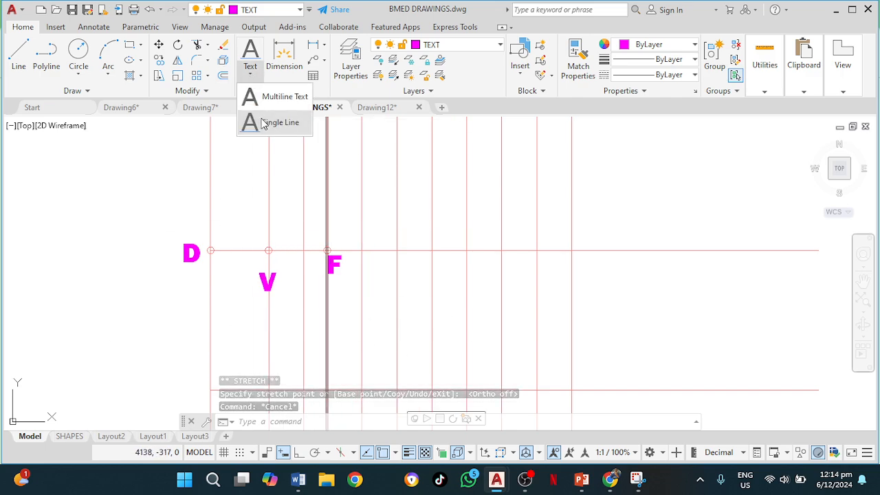
{"action": "left_click", "coordinate": [285, 128]}
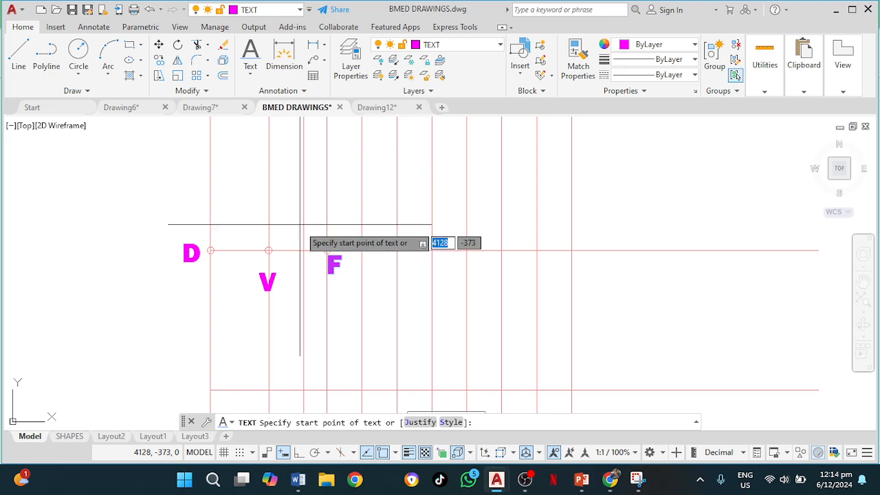
{"action": "left_click", "coordinate": [303, 279]}
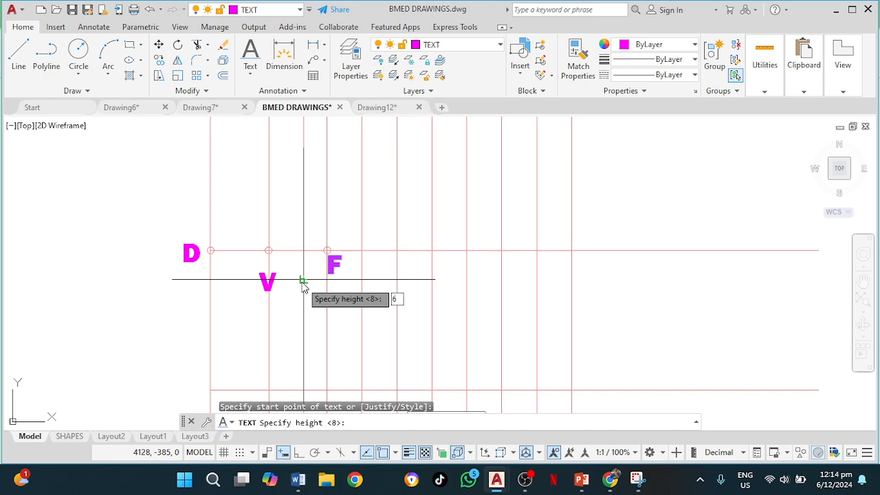
{"action": "key", "text": "Return"}
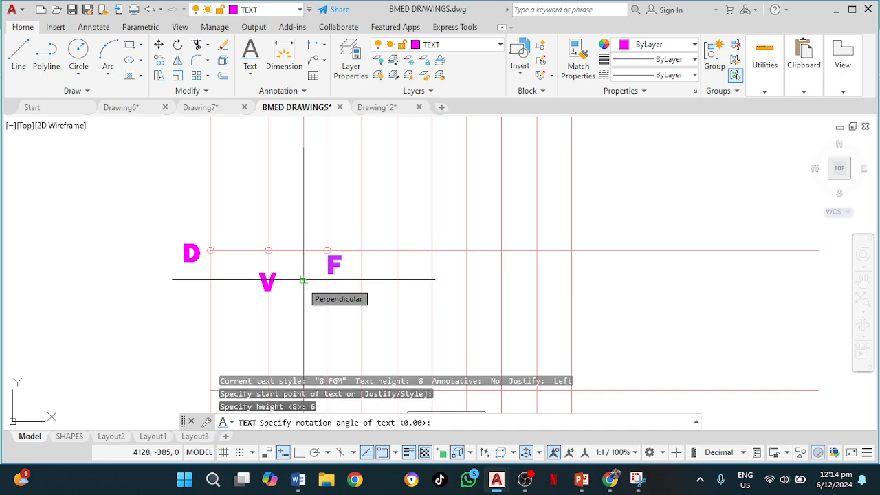
{"action": "key", "text": "Return"}
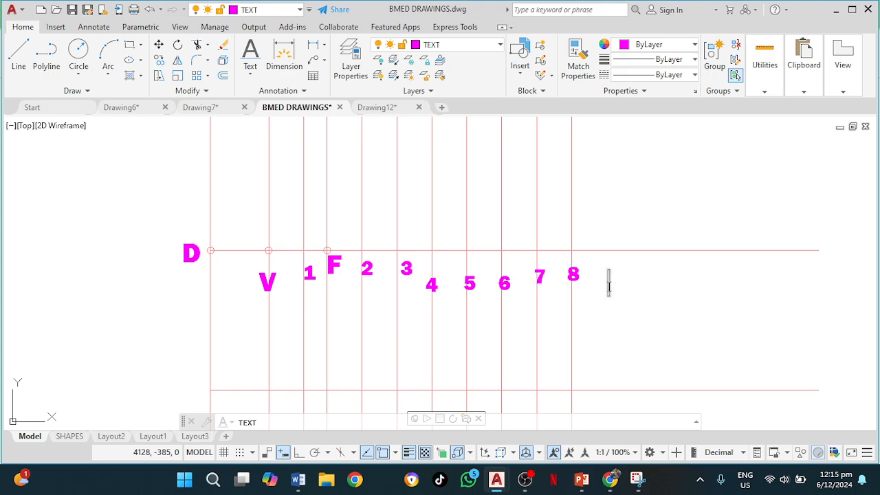
{"action": "key", "text": "Escape"}
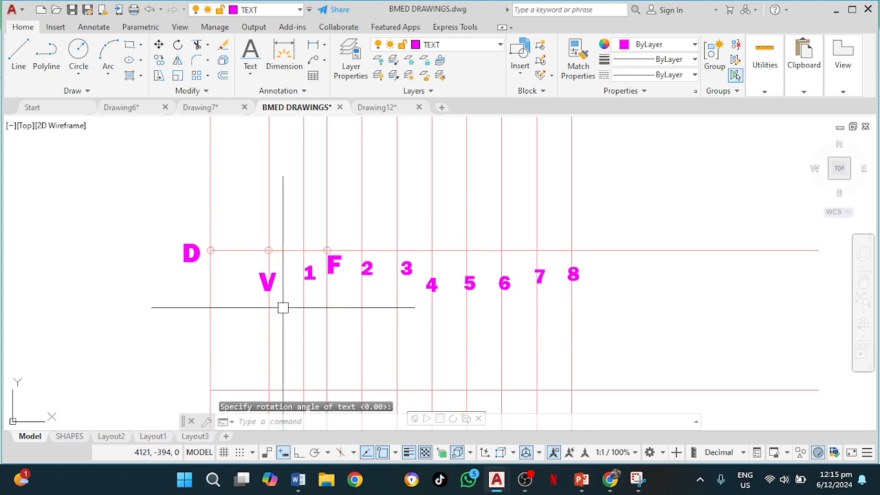
Make CONST the current layer and draw a circle of radius 25 centred at D, passing through V.
{"action": "scroll", "coordinate": [314, 284], "scroll_direction": "down", "scroll_amount": 2}
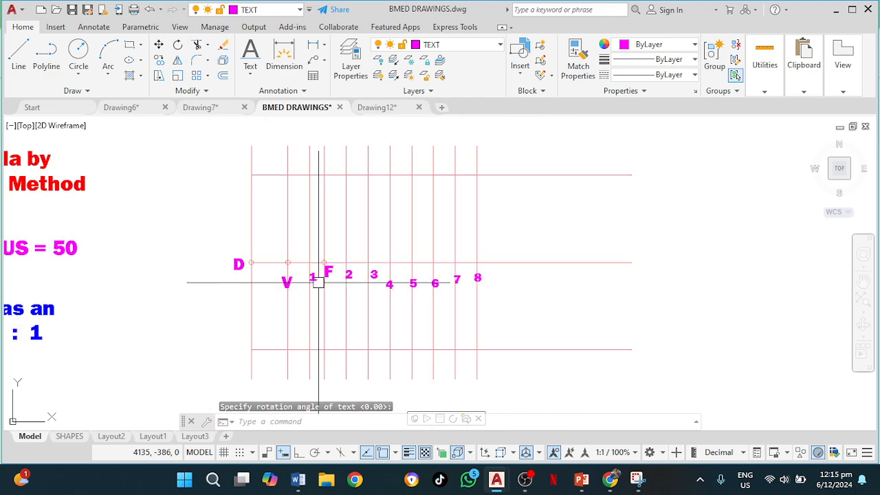
{"action": "scroll", "coordinate": [297, 286], "scroll_direction": "up", "scroll_amount": 2}
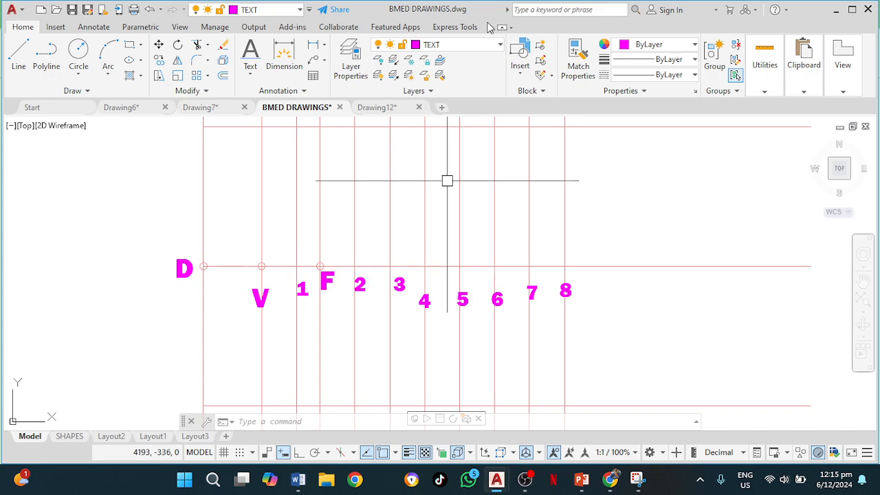
{"action": "left_click", "coordinate": [463, 48]}
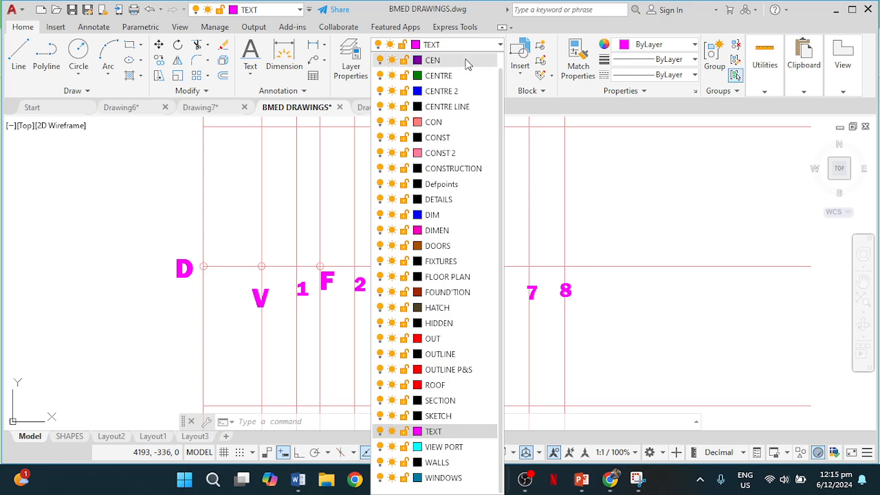
{"action": "left_click", "coordinate": [471, 141]}
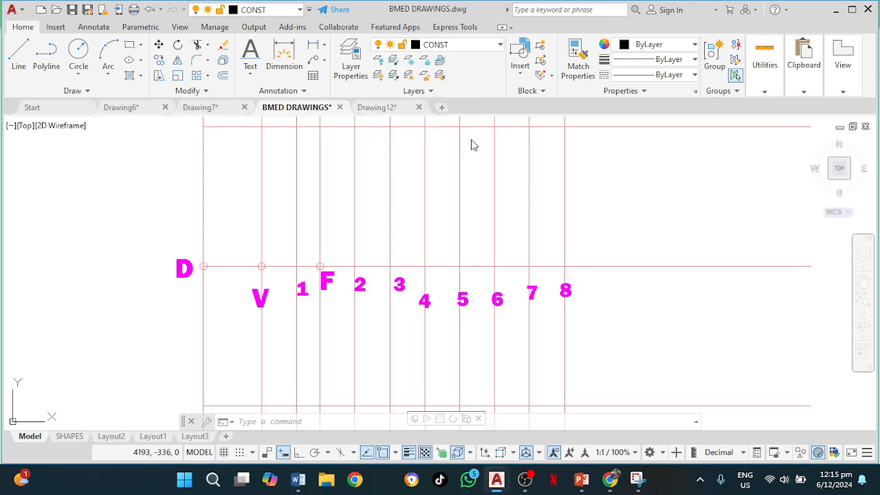
{"action": "left_click", "coordinate": [78, 55]}
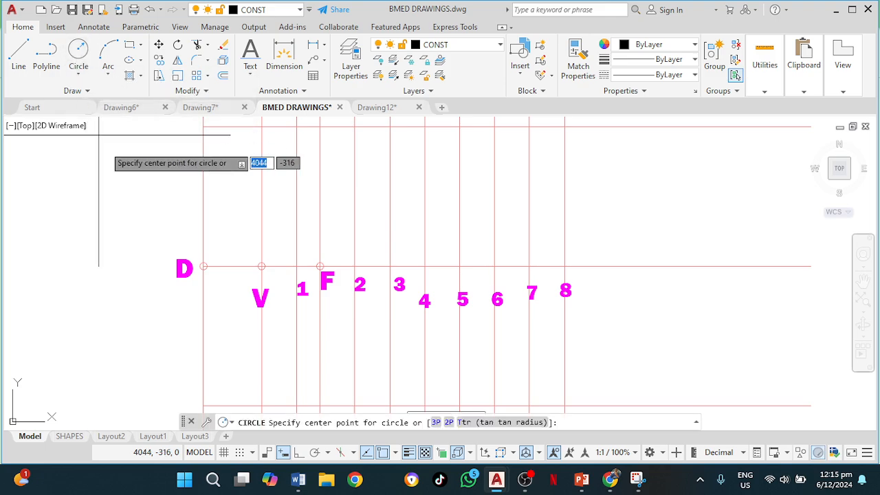
{"action": "left_click", "coordinate": [203, 266]}
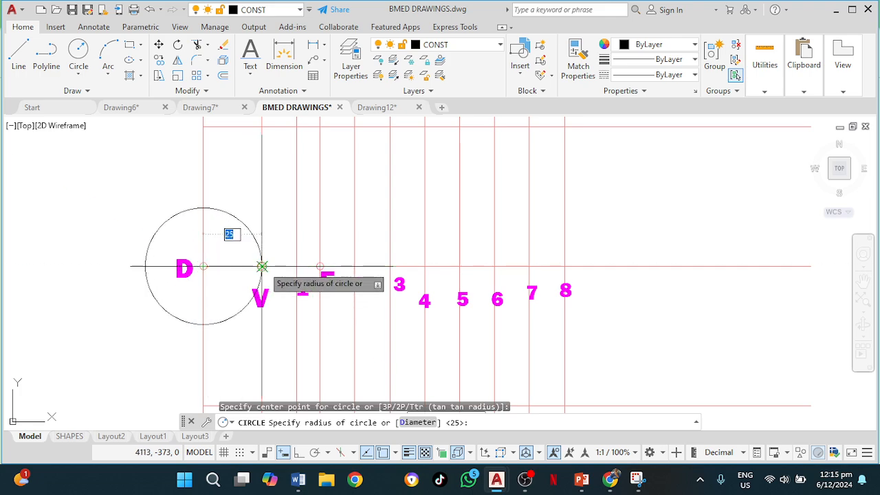
{"action": "left_click", "coordinate": [262, 266]}
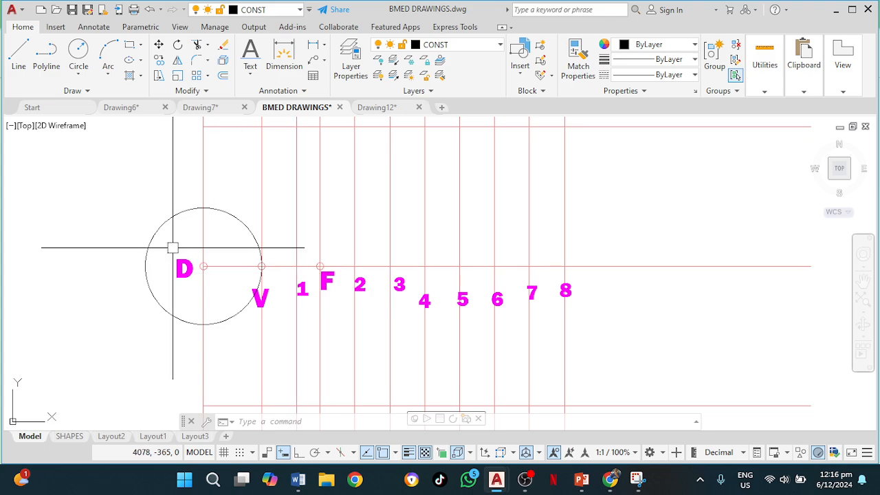
Move the radius 25 circle from D so that its centre lies on the focus point F.
{"action": "left_click", "coordinate": [229, 217]}
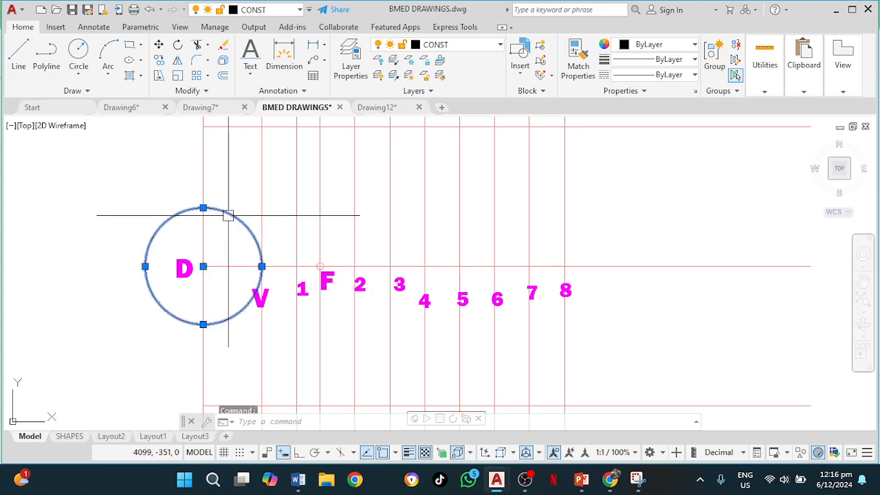
{"action": "left_click", "coordinate": [203, 267]}
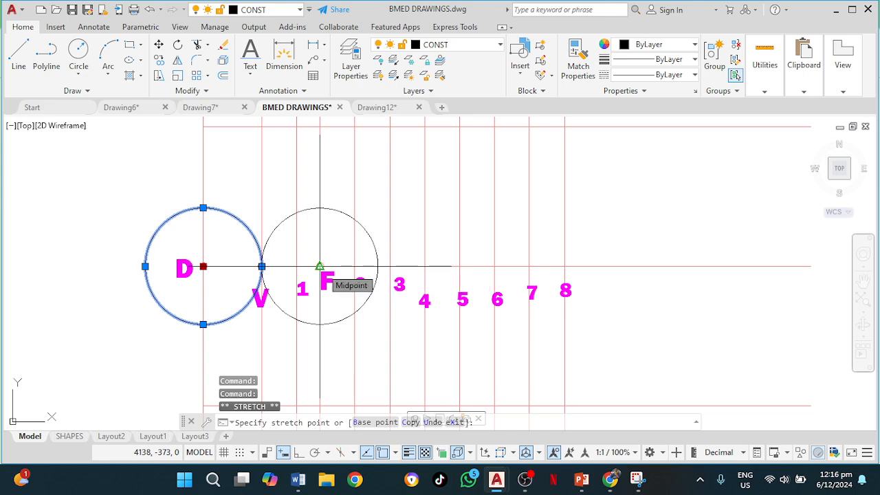
{"action": "left_click", "coordinate": [320, 266]}
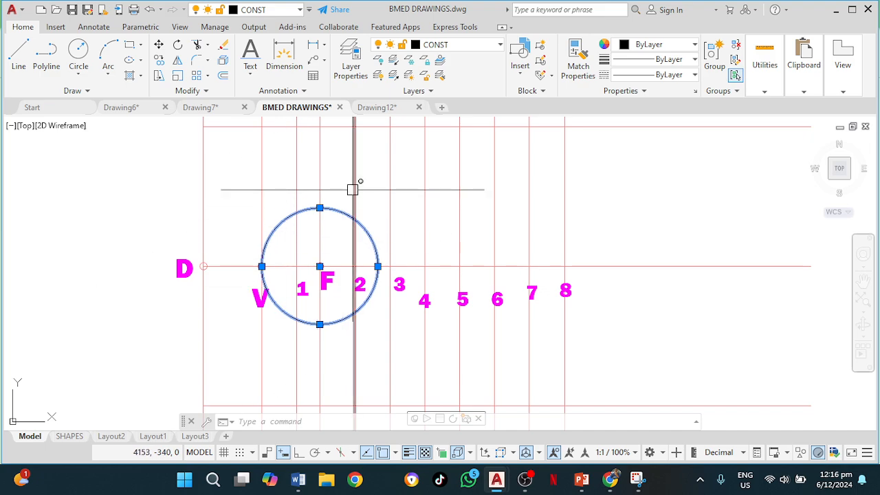
Trim the vertical line through V below the axis, using the circle centred on F as the cutting edge.
{"action": "key", "text": "Return"}
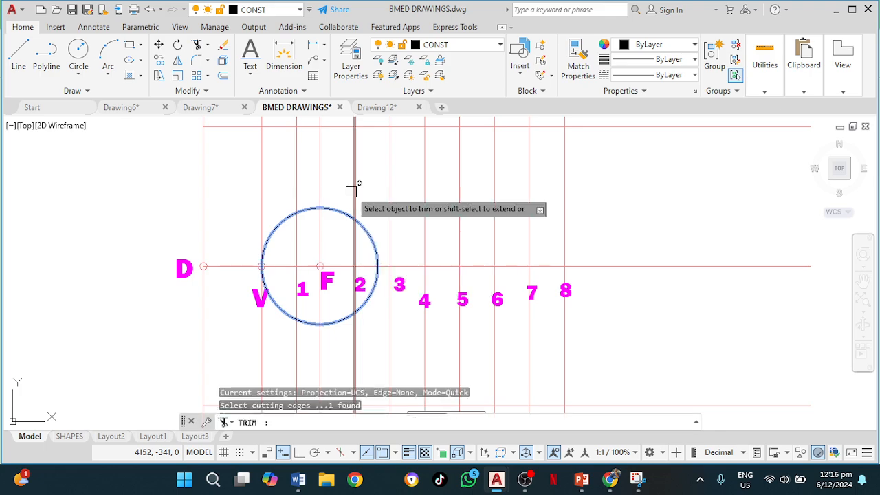
{"action": "left_click", "coordinate": [256, 213]}
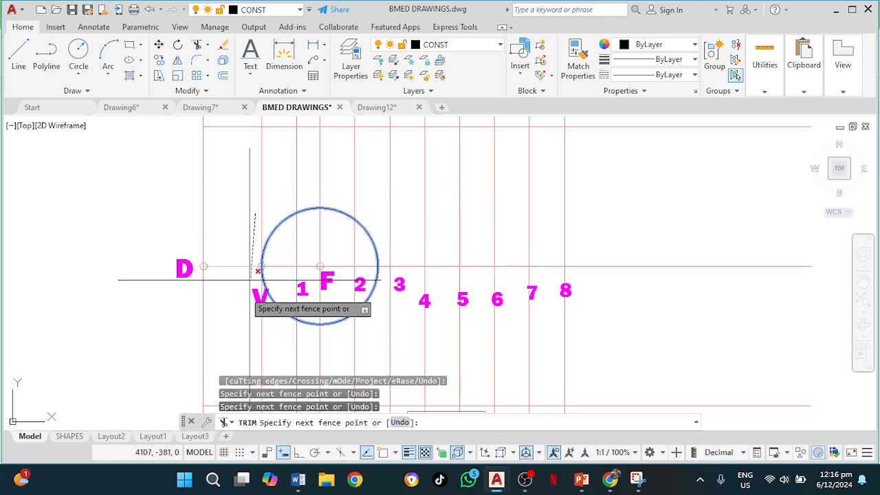
{"action": "scroll", "coordinate": [252, 301], "scroll_direction": "up", "scroll_amount": 4}
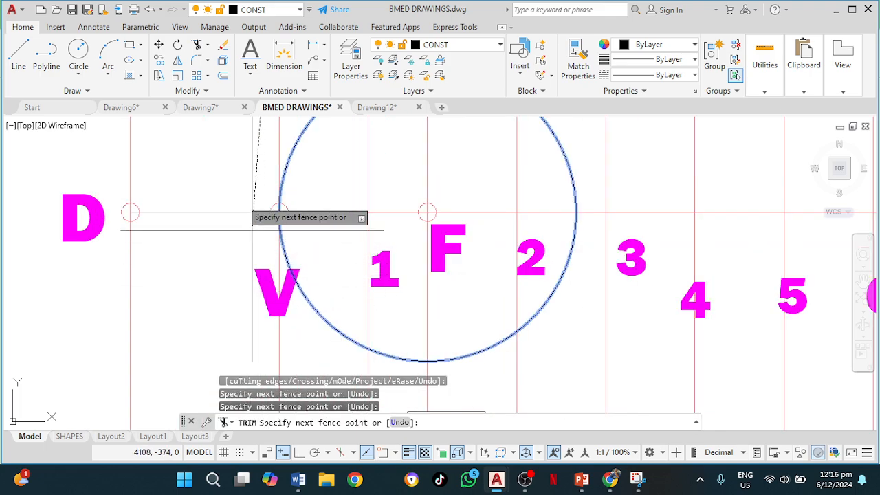
{"action": "key", "text": "Return"}
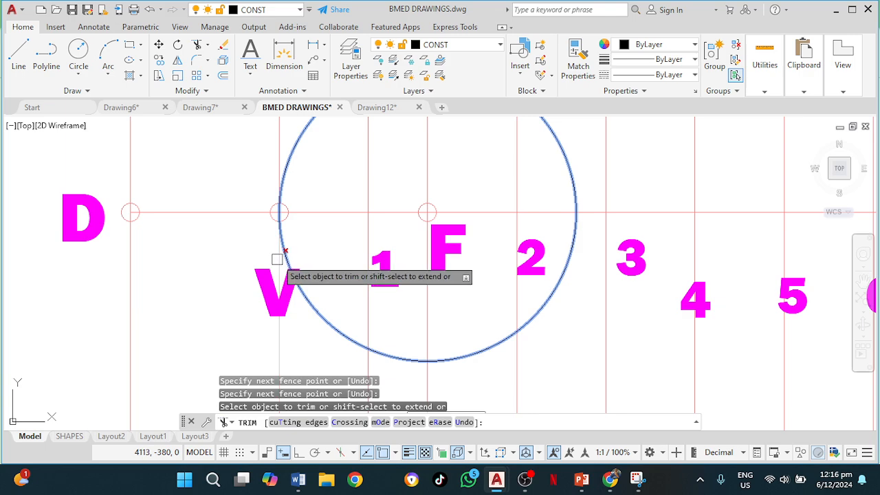
{"action": "key", "text": "Escape"}
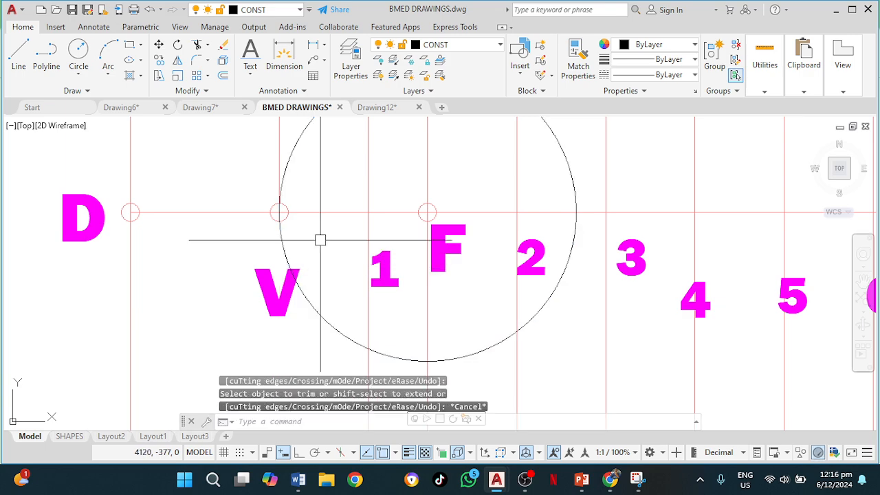
{"action": "scroll", "coordinate": [320, 240], "scroll_direction": "down", "scroll_amount": 2}
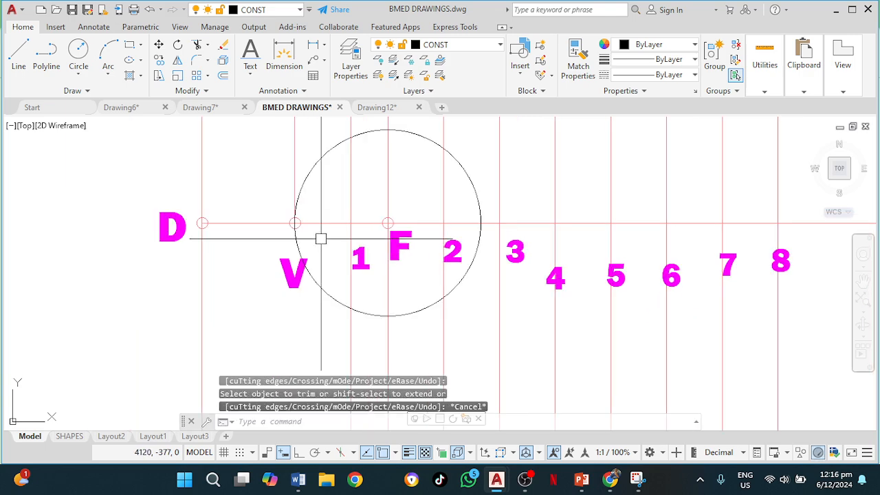
{"action": "left_click", "coordinate": [458, 163]}
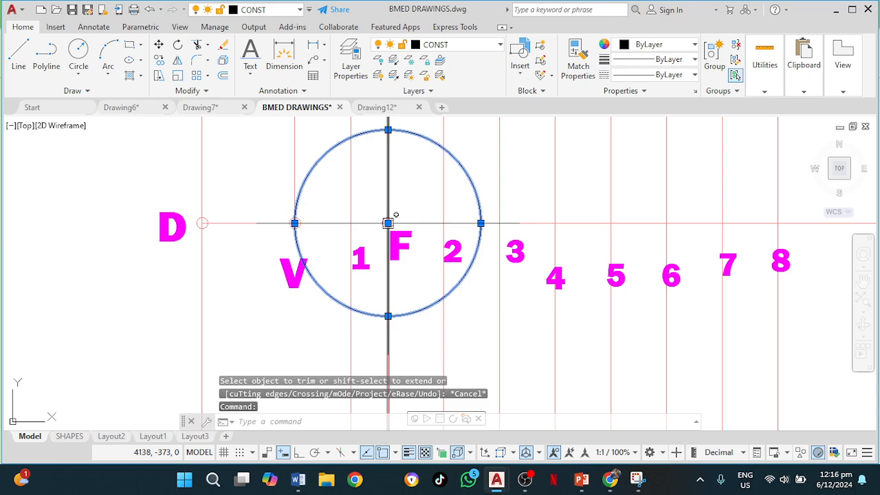
{"action": "scroll", "coordinate": [357, 195], "scroll_direction": "down", "scroll_amount": 2}
{"action": "scroll", "coordinate": [354, 198], "scroll_direction": "up", "scroll_amount": 1}
{"action": "scroll", "coordinate": [355, 198], "scroll_direction": "up", "scroll_amount": 3}
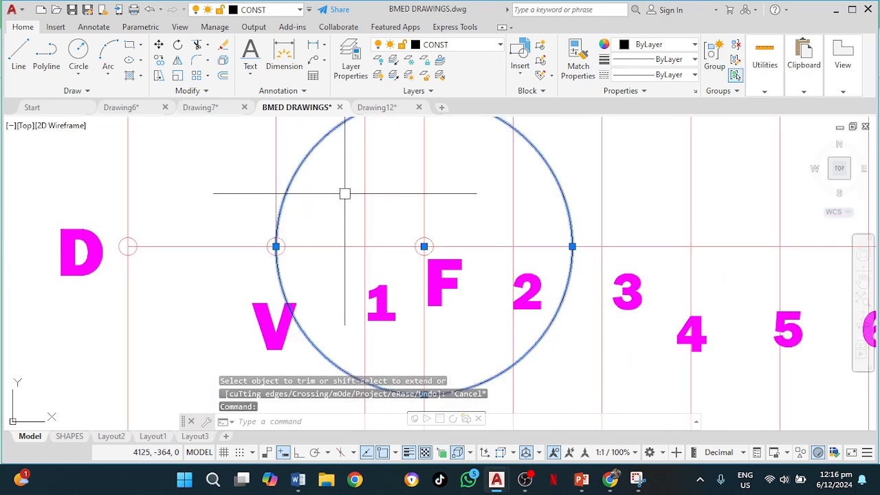
{"action": "scroll", "coordinate": [424, 187], "scroll_direction": "down", "scroll_amount": 2}
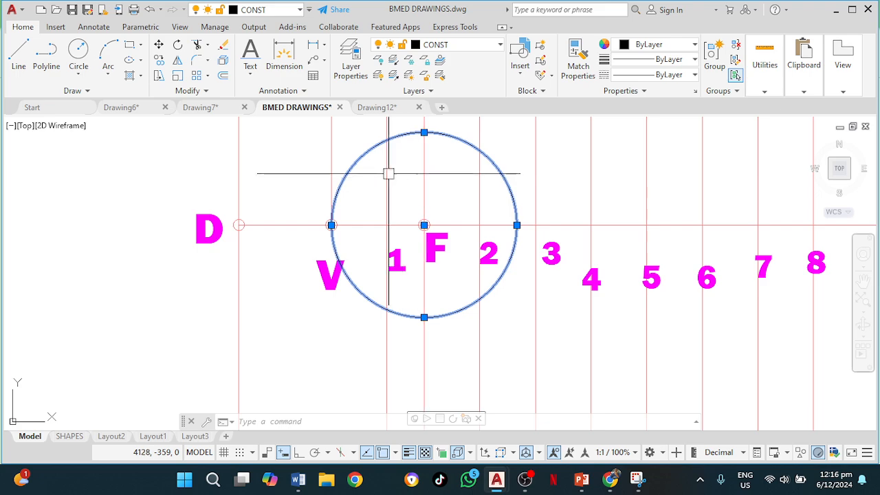
{"action": "key", "text": "Escape"}
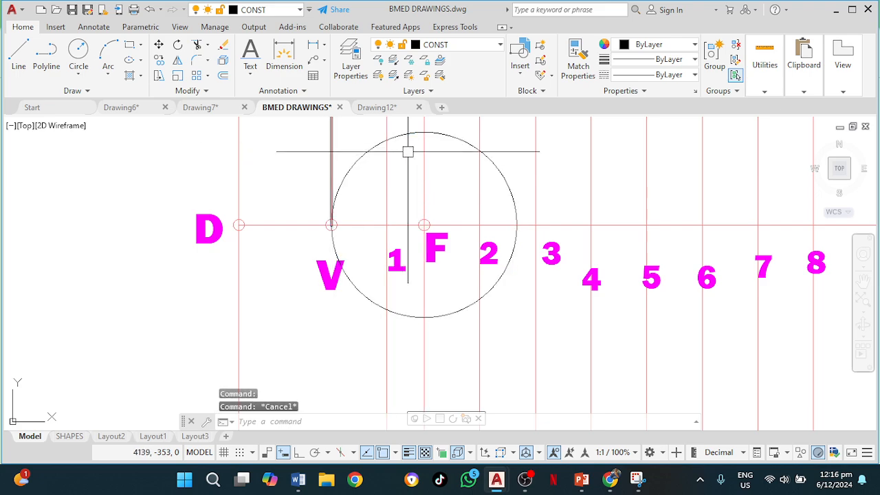
Move the circle's centre from F to D and enlarge its radius to 40 so it reaches line 1.
{"action": "left_click", "coordinate": [465, 145]}
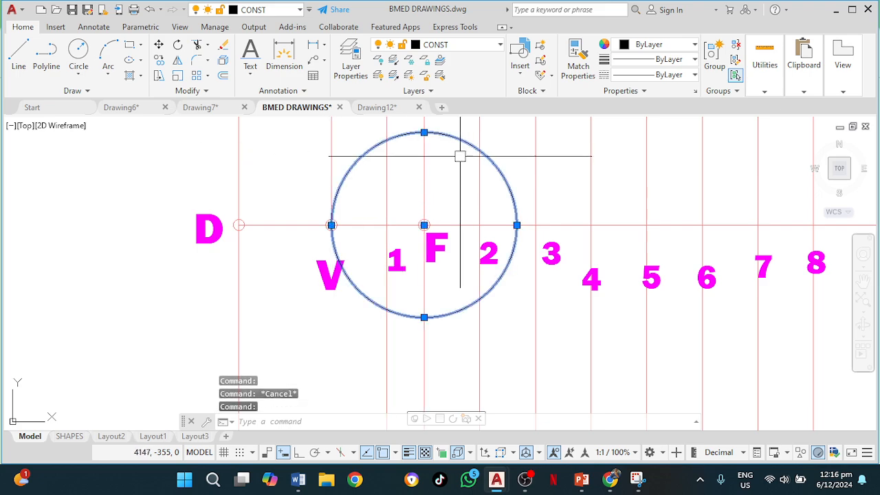
{"action": "left_click", "coordinate": [424, 225]}
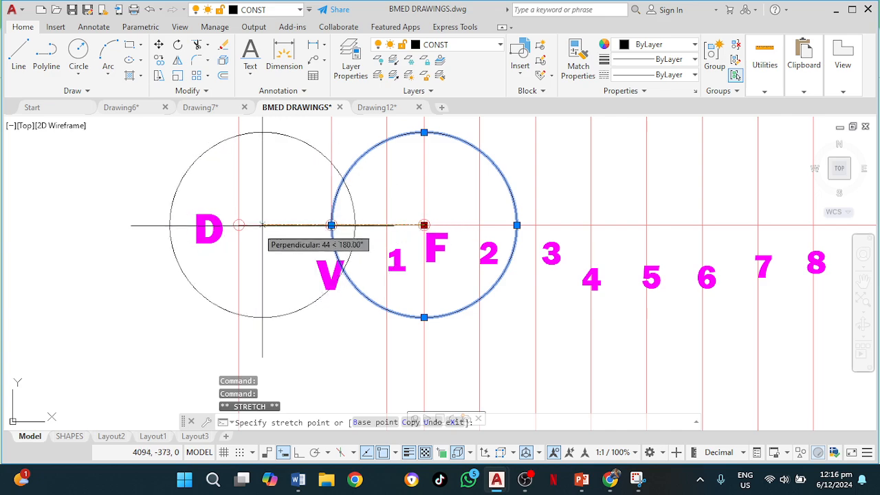
{"action": "left_click", "coordinate": [239, 225]}
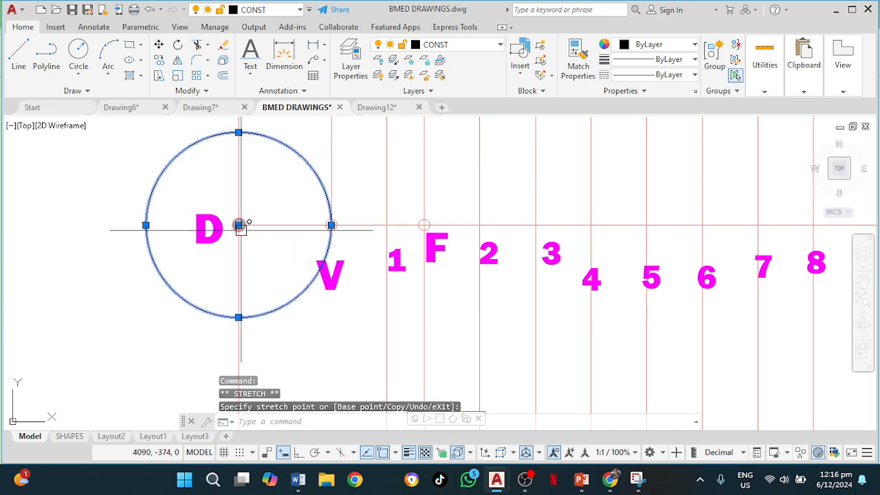
{"action": "left_click", "coordinate": [331, 225]}
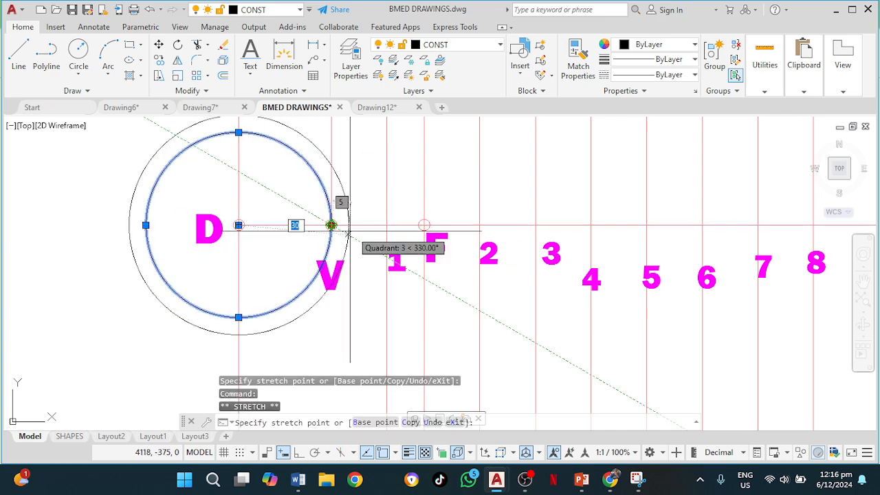
{"action": "left_click", "coordinate": [387, 225]}
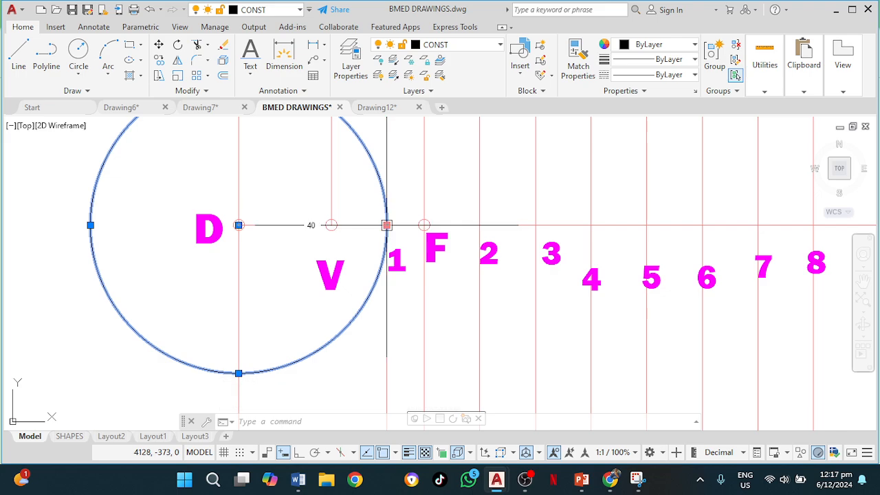
Move the radius 40 circle from D so that its centre lies on the focus point F.
{"action": "left_click", "coordinate": [239, 225]}
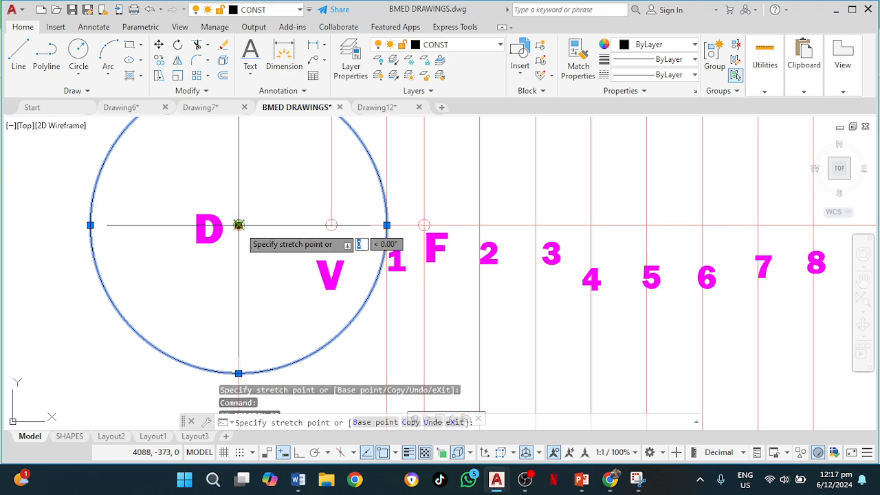
{"action": "left_click", "coordinate": [424, 225]}
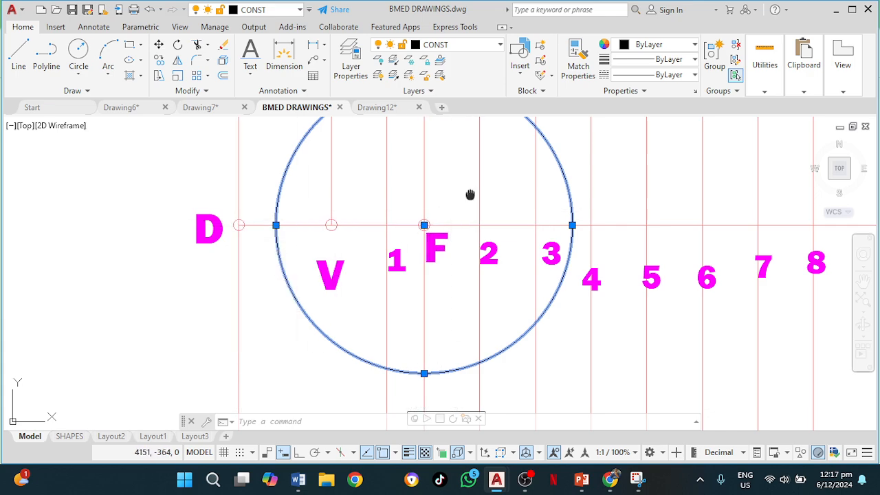
{"action": "middle_click_drag", "start_coordinate": [470, 195], "coordinate": [438, 271]}
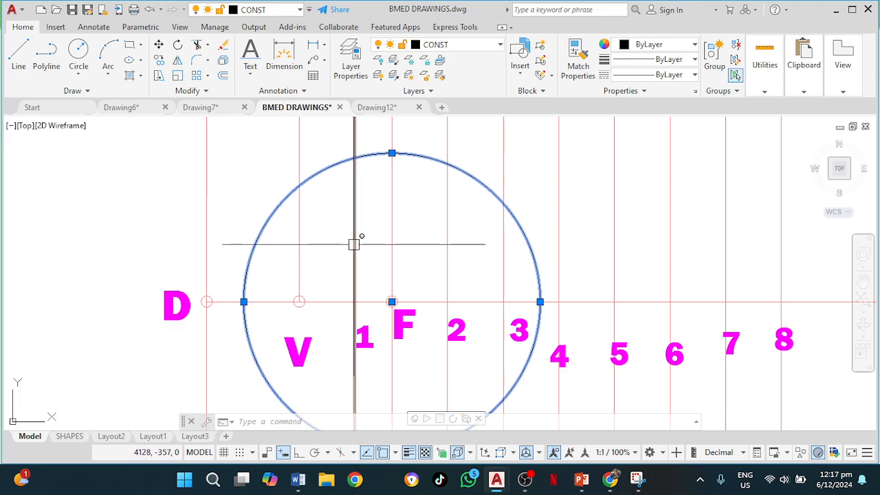
Trim vertical line 1 above and below the radius 40 circle, and delete the remaining vertical line through V.
{"action": "scroll", "coordinate": [372, 233], "scroll_direction": "down", "scroll_amount": 2}
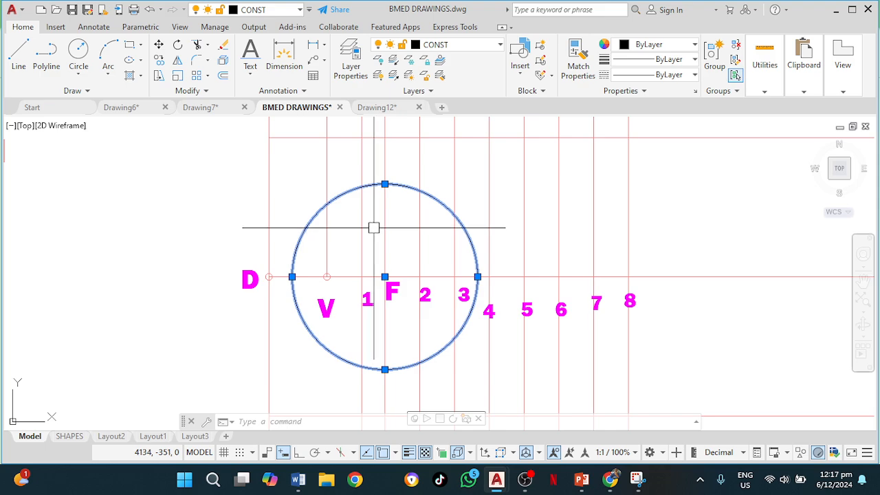
{"action": "type", "text": "R"}
{"action": "key", "text": "Return"}
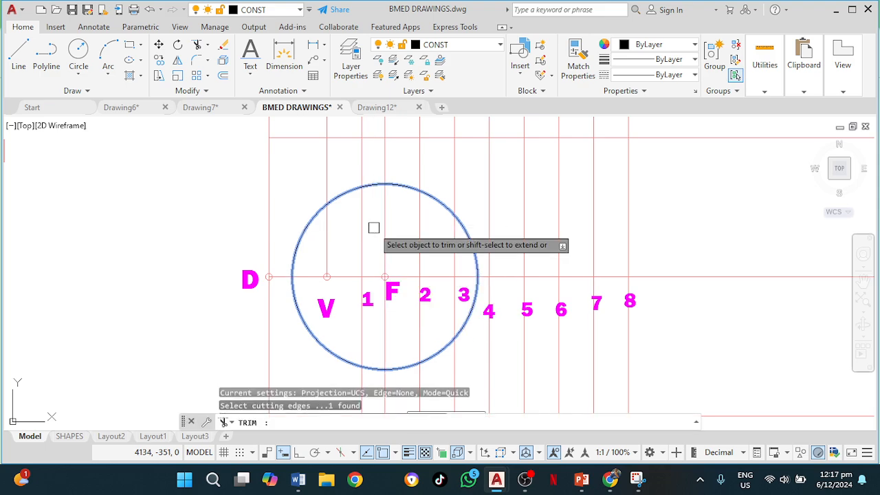
{"action": "left_click", "coordinate": [360, 171]}
{"action": "middle_click_drag", "start_coordinate": [369, 273], "coordinate": [355, 208]}
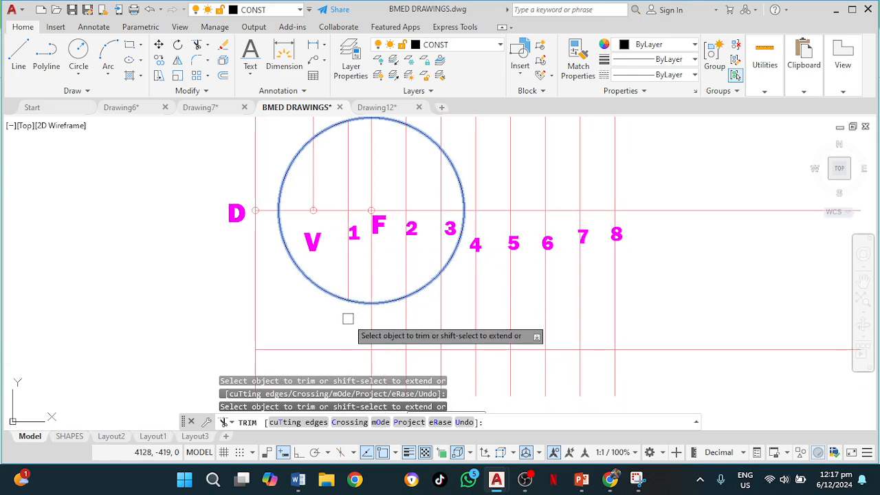
{"action": "middle_click_drag", "start_coordinate": [295, 299], "coordinate": [287, 346]}
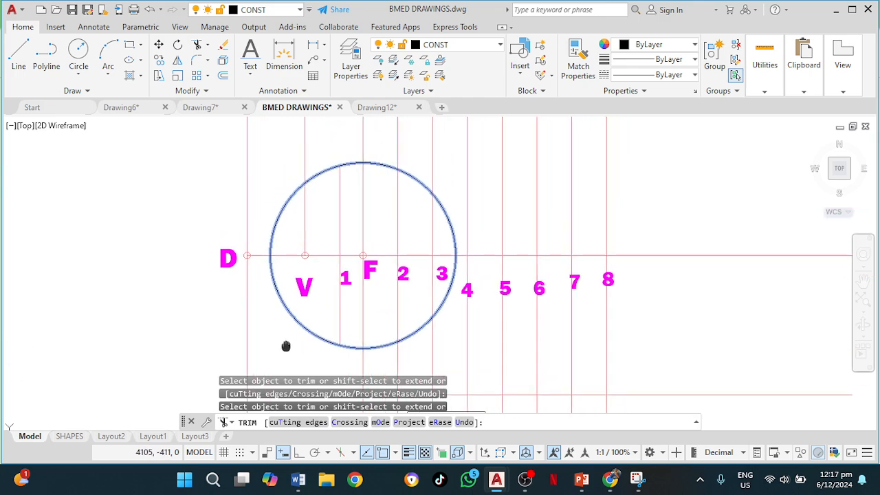
{"action": "key", "text": "Escape"}
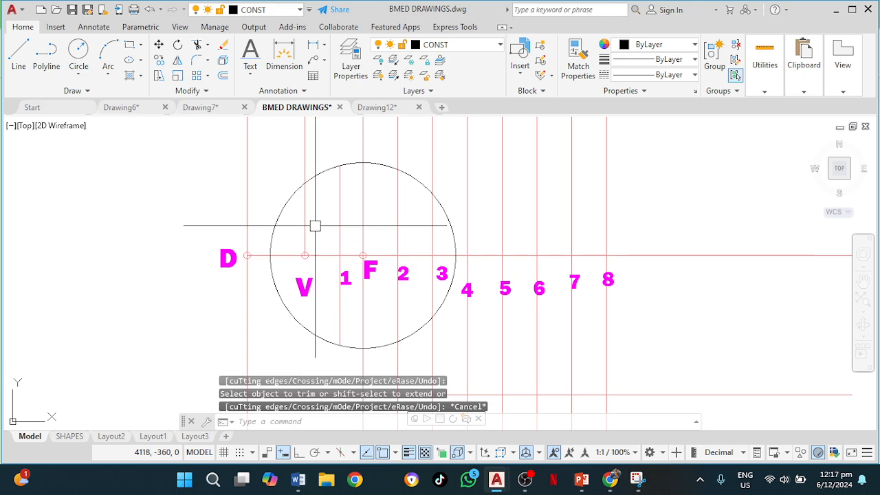
{"action": "left_click", "coordinate": [303, 226]}
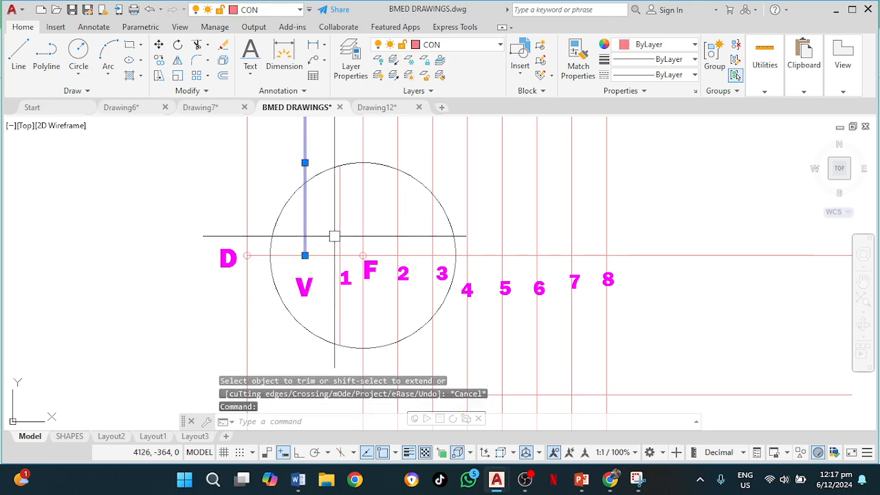
{"action": "key", "text": "Delete"}
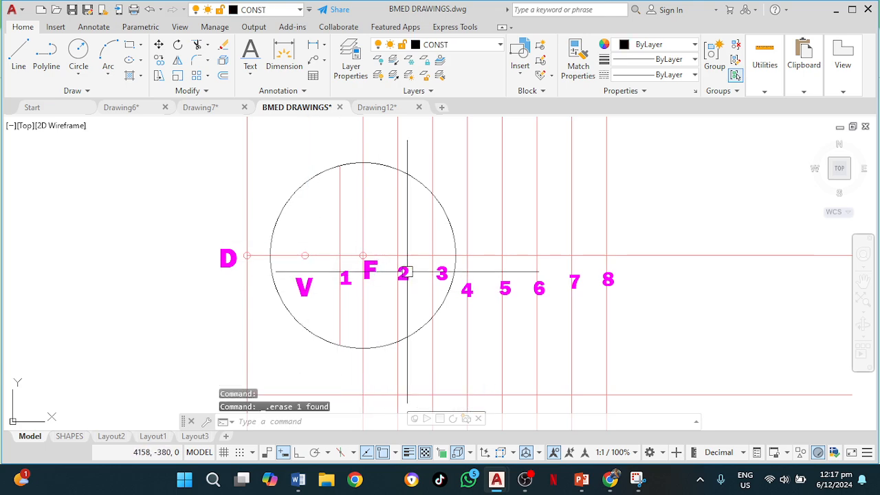
Move the radius 40 circle's centre from F to D and enlarge its radius to reach the focus point F.
{"action": "left_click", "coordinate": [413, 179]}
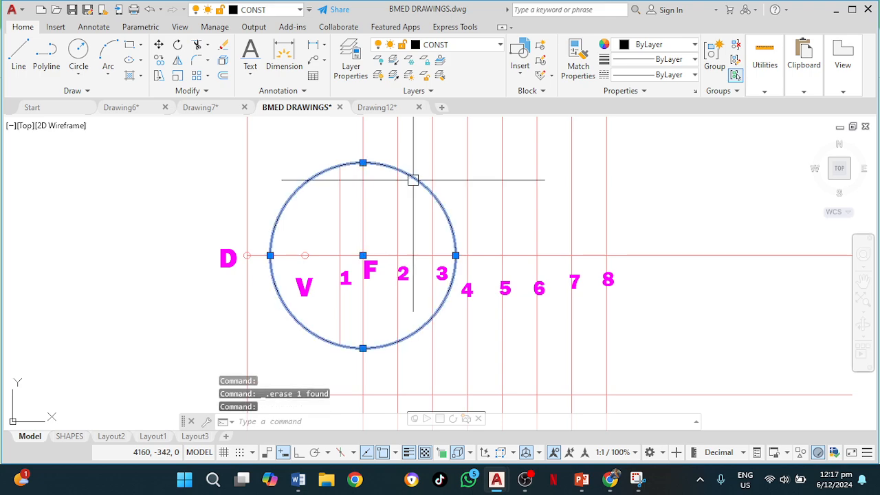
{"action": "left_click", "coordinate": [363, 256]}
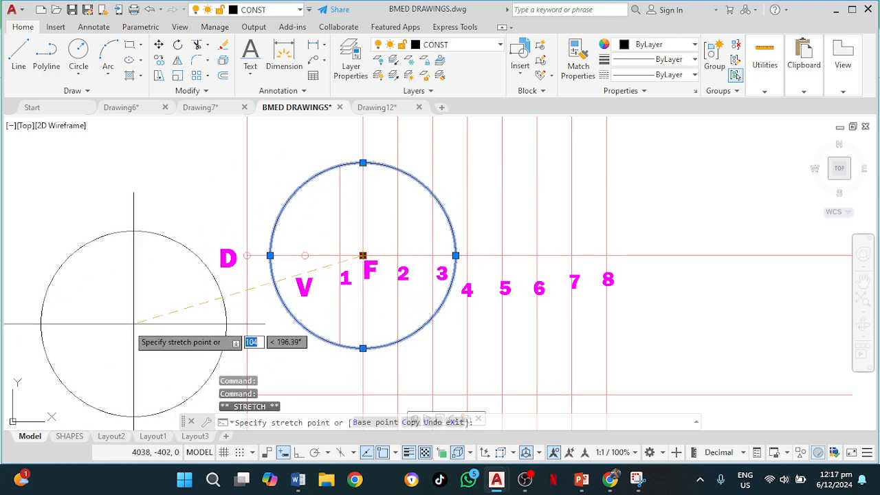
{"action": "left_click", "coordinate": [247, 255]}
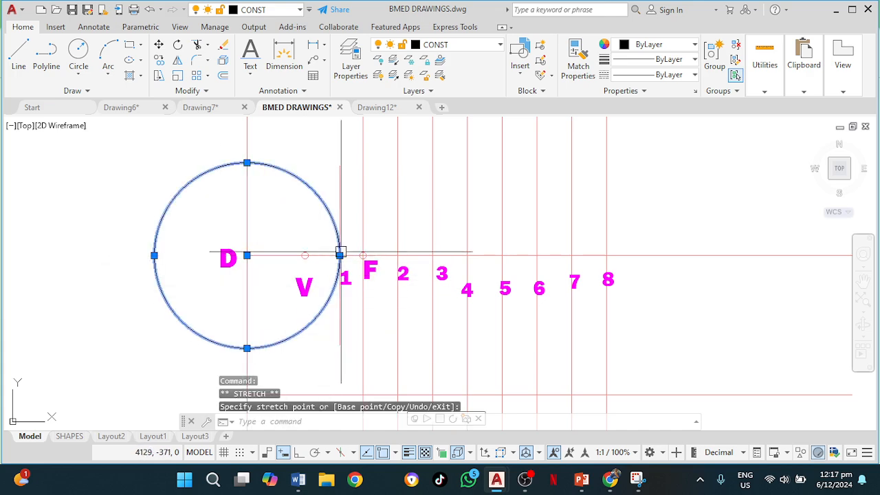
{"action": "scroll", "coordinate": [339, 254], "scroll_direction": "up", "scroll_amount": 3}
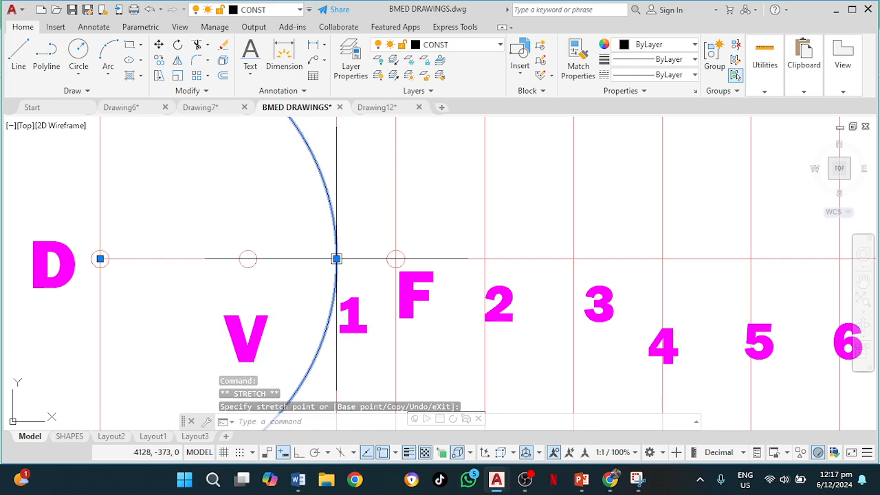
{"action": "left_click", "coordinate": [336, 259]}
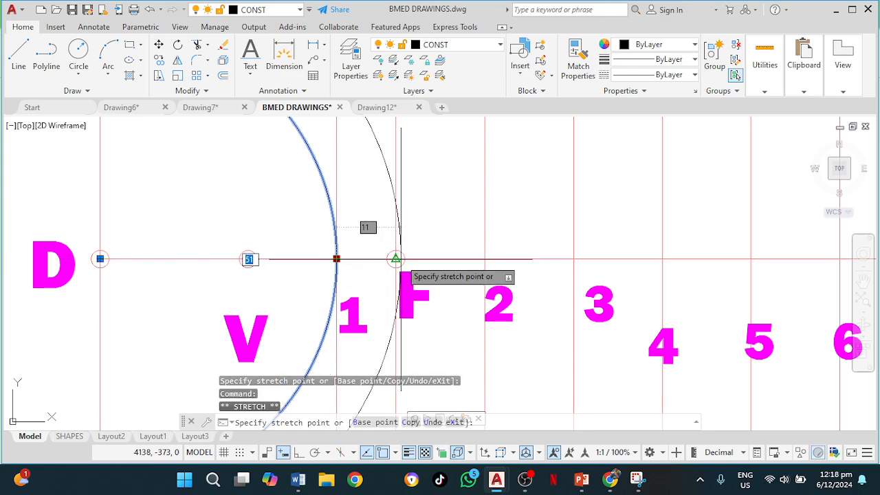
{"action": "left_click", "coordinate": [397, 258]}
{"action": "scroll", "coordinate": [328, 253], "scroll_direction": "down", "scroll_amount": 4}
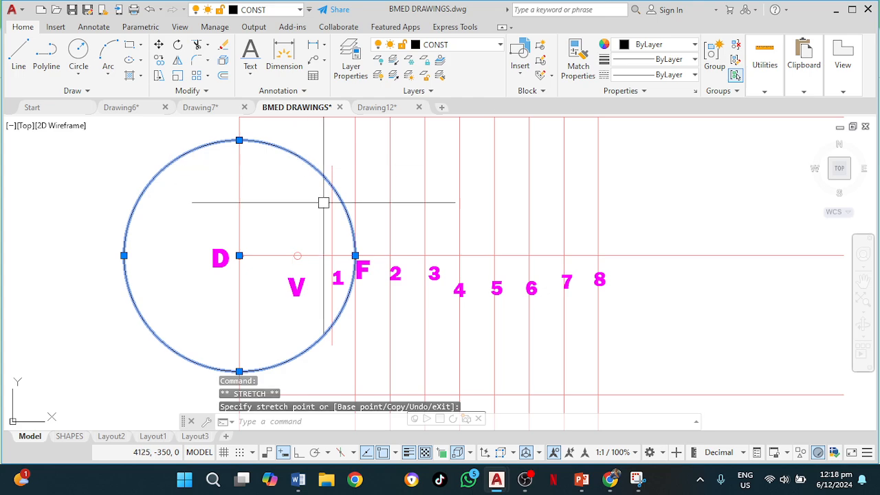
Move the enlarged circle from D so that its centre lies on F and it passes through D.
{"action": "left_click", "coordinate": [240, 255]}
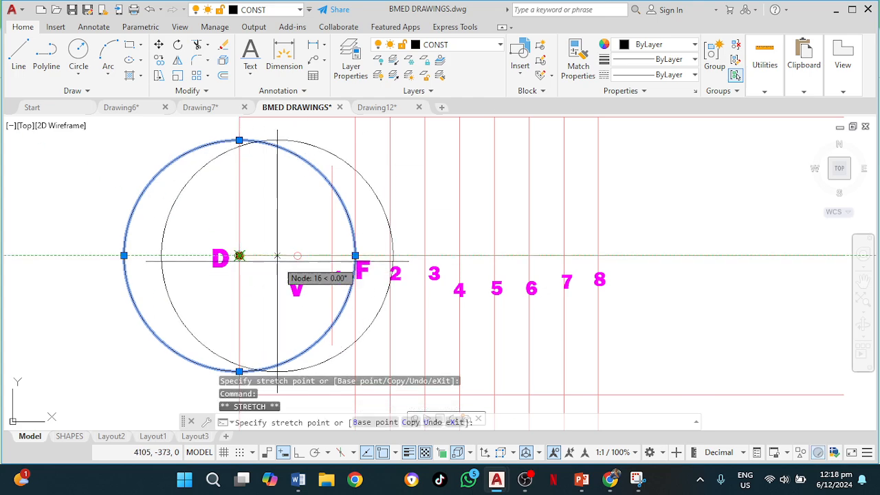
{"action": "left_click", "coordinate": [355, 255]}
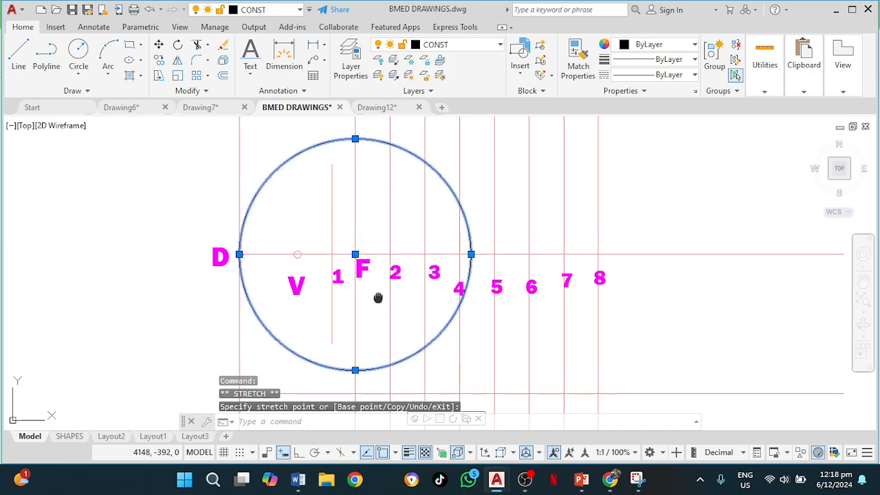
Trim the vertical line through F above and below the circle centred on F.
{"action": "middle_click_drag", "start_coordinate": [378, 299], "coordinate": [364, 236]}
{"action": "key", "text": "Return"}
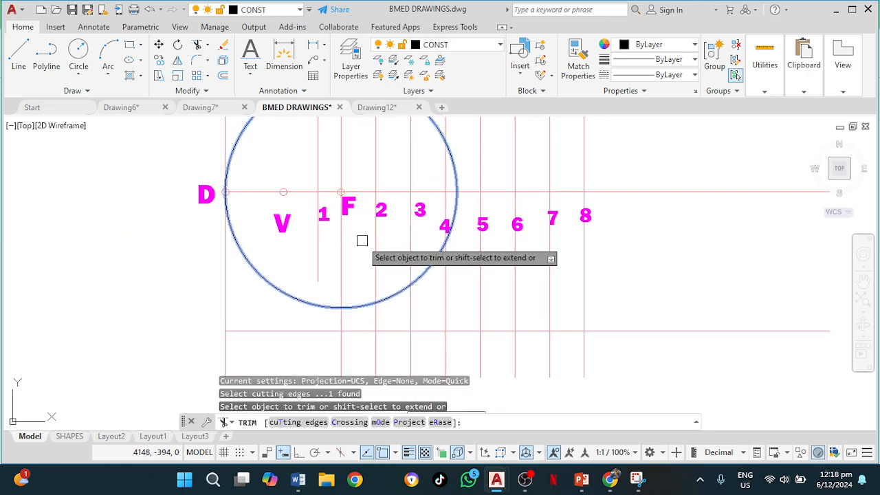
{"action": "left_click", "coordinate": [340, 324]}
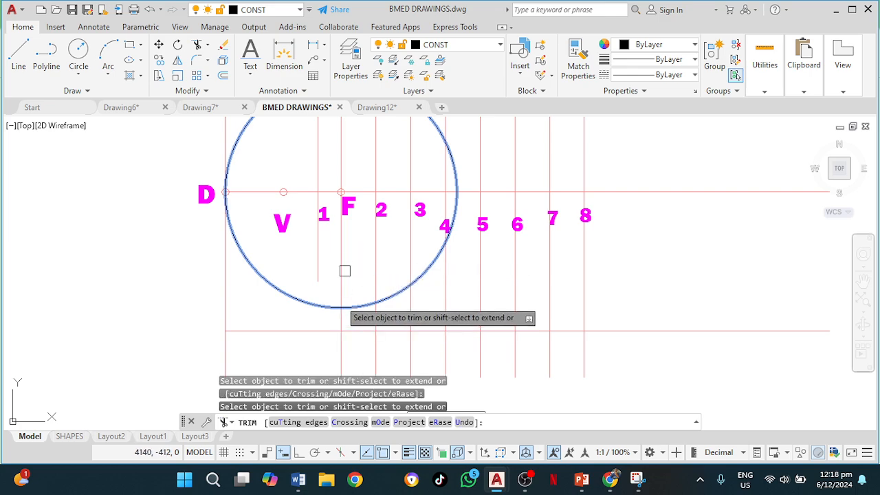
{"action": "middle_click_drag", "start_coordinate": [362, 265], "coordinate": [344, 382]}
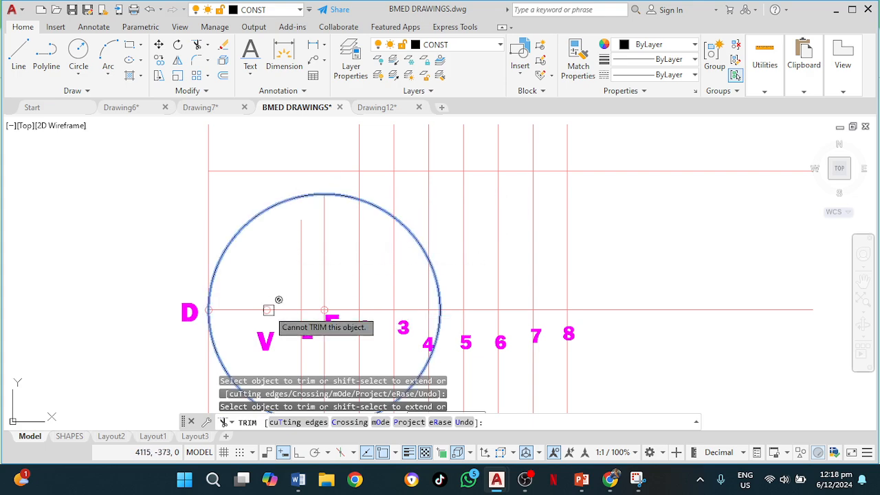
{"action": "key", "text": "Escape"}
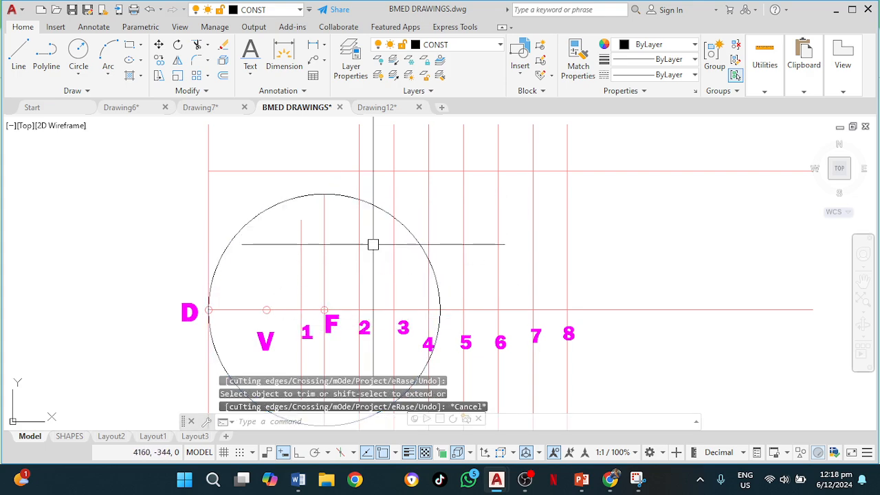
Move the circle's centre from F to D and enlarge its radius to reach vertical line 2 on the axis.
{"action": "left_click", "coordinate": [382, 211]}
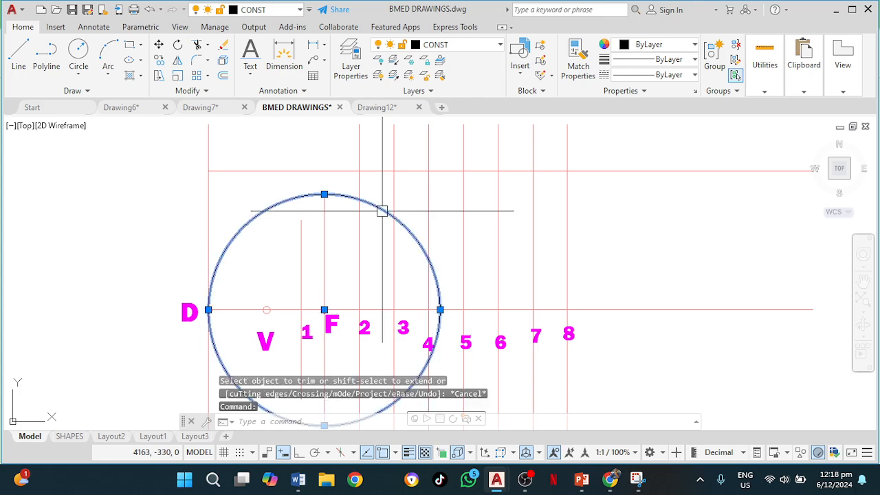
{"action": "left_click", "coordinate": [324, 310]}
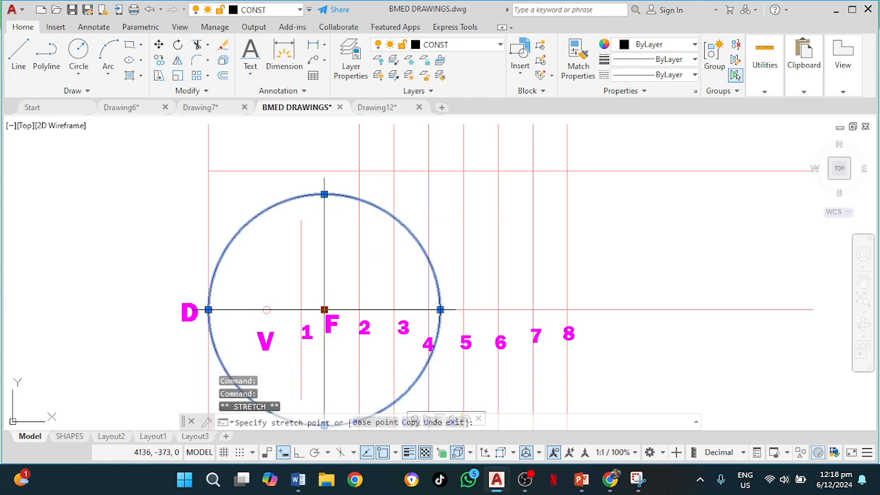
{"action": "left_click", "coordinate": [208, 310]}
{"action": "middle_click_drag", "start_coordinate": [329, 368], "coordinate": [278, 271]}
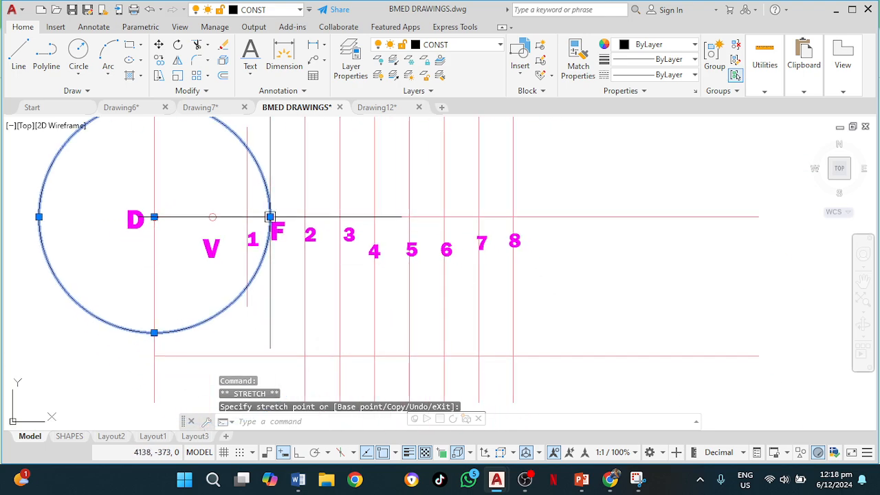
{"action": "left_click", "coordinate": [270, 217]}
{"action": "left_click", "coordinate": [270, 217]}
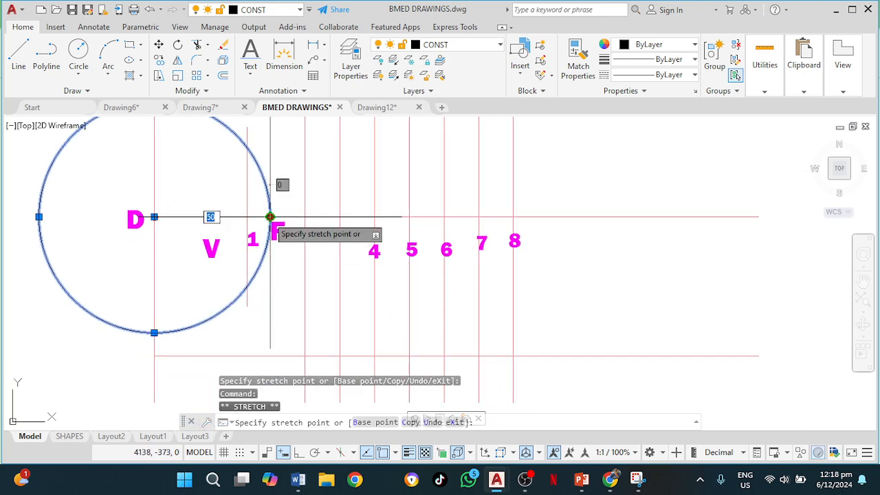
{"action": "left_click", "coordinate": [304, 217]}
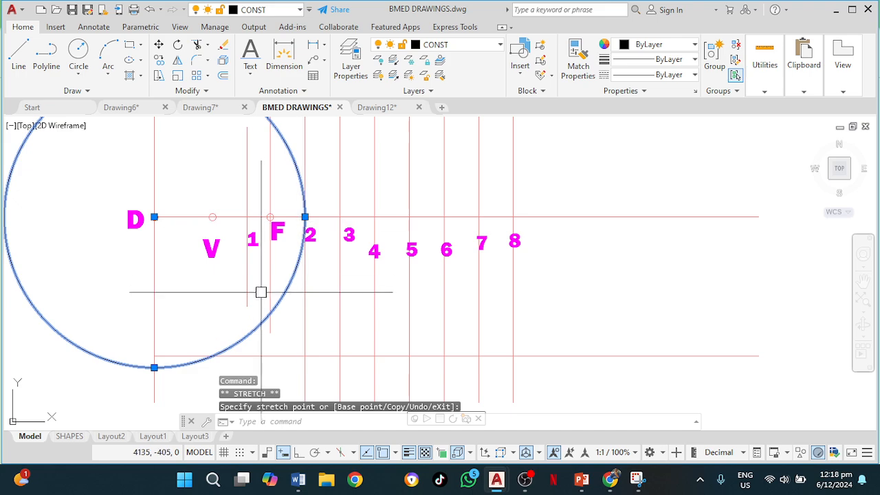
Move the circle that reaches line 2 from D so that its centre lies on the focus point F.
{"action": "scroll", "coordinate": [212, 322], "scroll_direction": "down", "scroll_amount": 2}
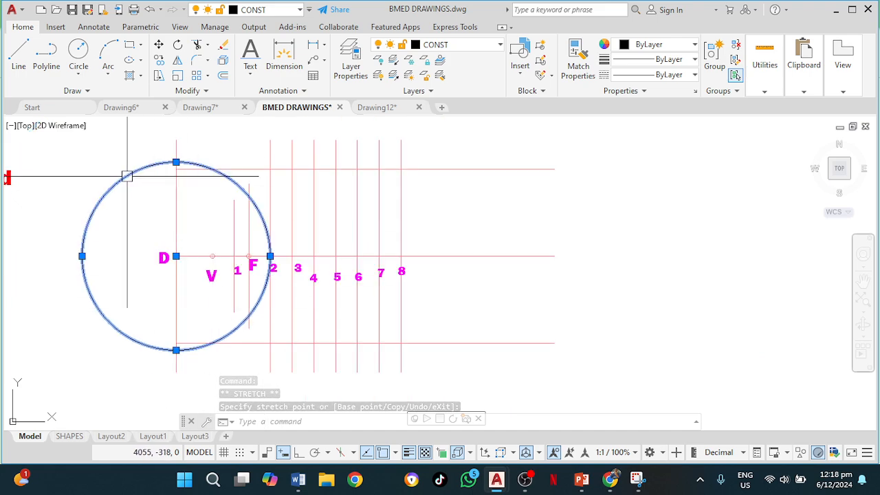
{"action": "left_click", "coordinate": [176, 255]}
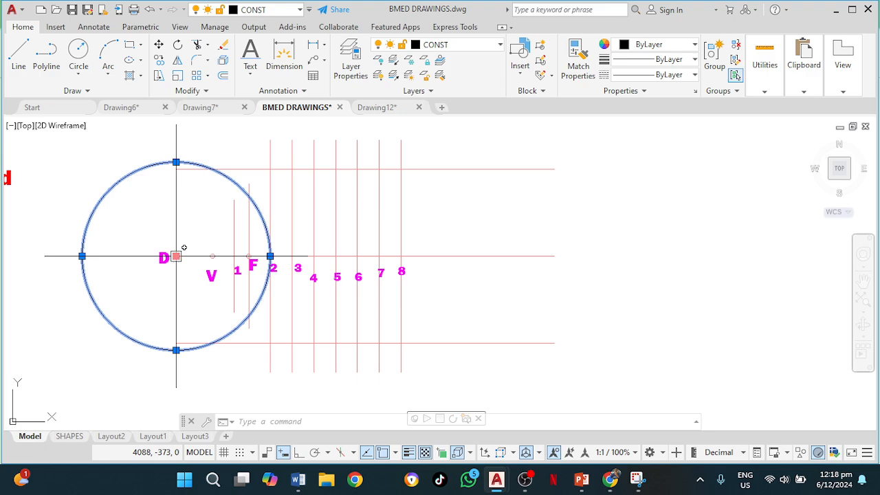
{"action": "left_click", "coordinate": [176, 255]}
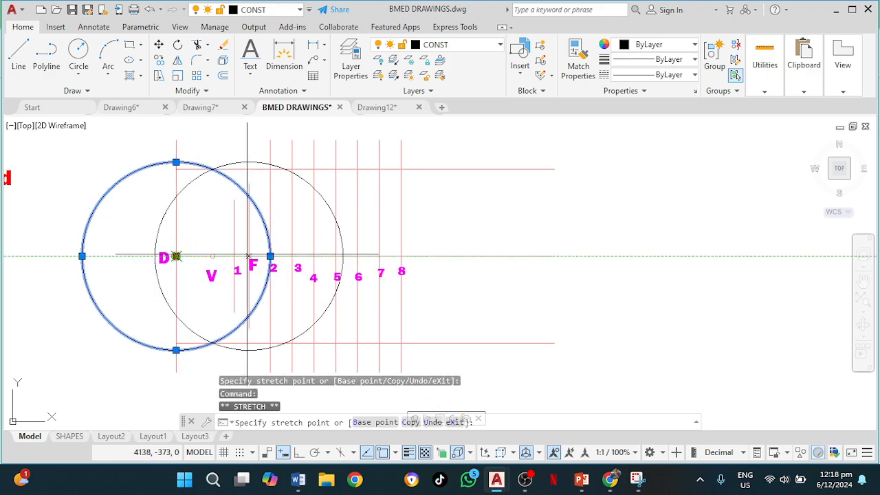
{"action": "left_click", "coordinate": [248, 256]}
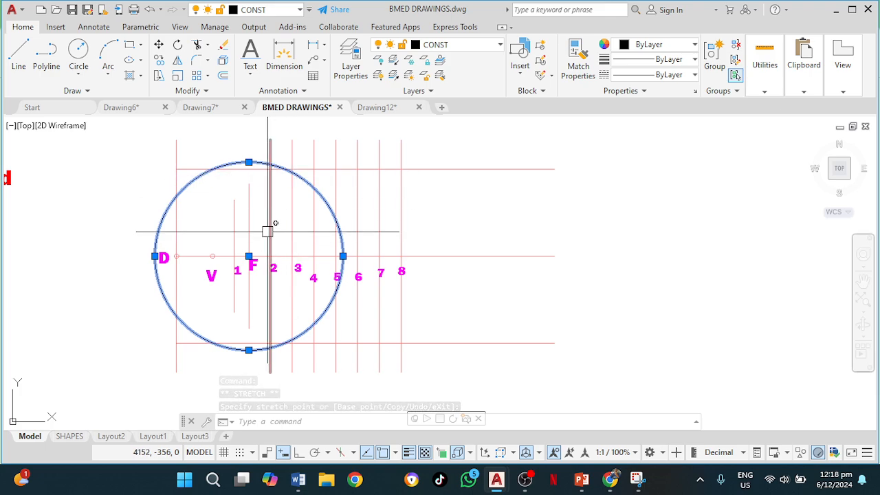
Trim vertical line 2 above and below the circle centred on F.
{"action": "scroll", "coordinate": [265, 163], "scroll_direction": "up", "scroll_amount": 2}
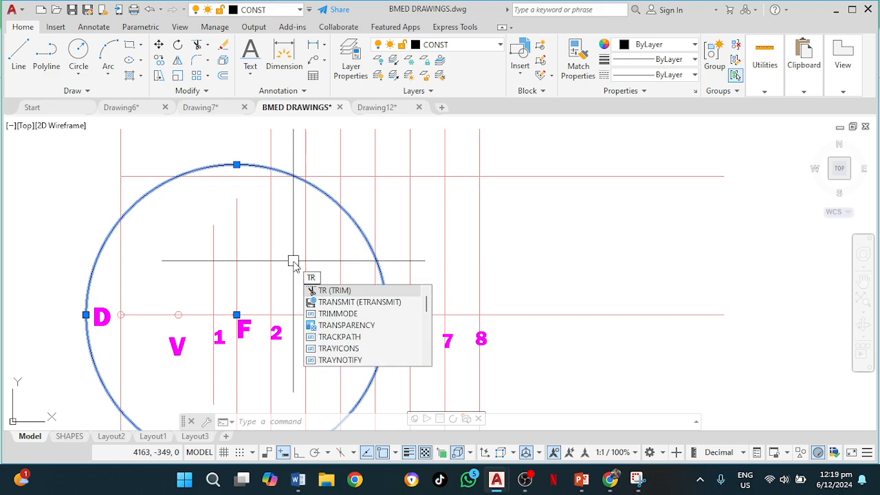
{"action": "key", "text": "Return"}
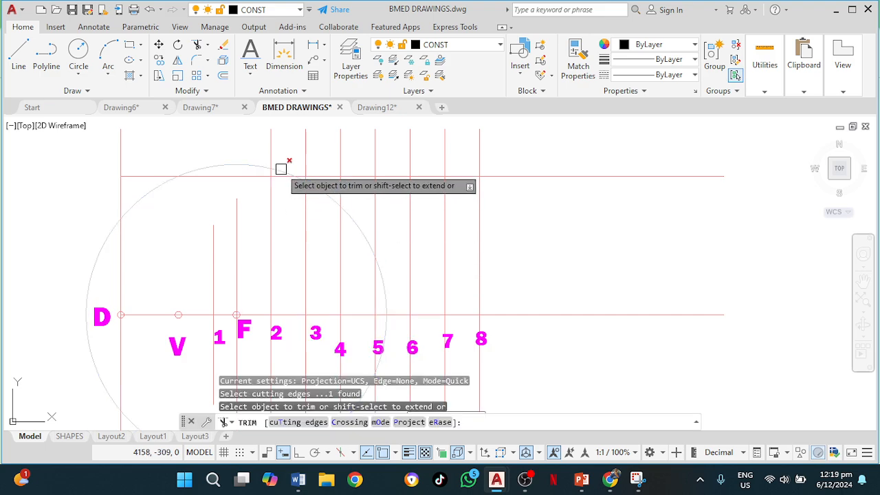
{"action": "left_click", "coordinate": [275, 151]}
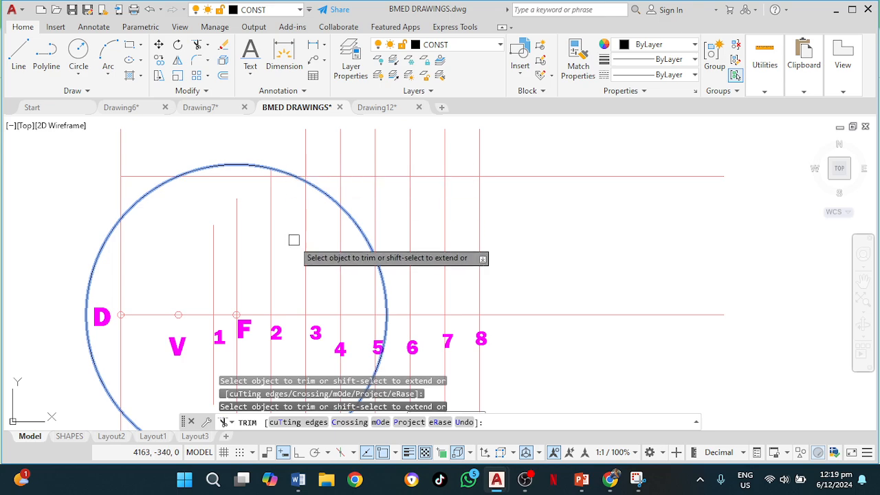
{"action": "scroll", "coordinate": [294, 240], "scroll_direction": "down", "scroll_amount": 3}
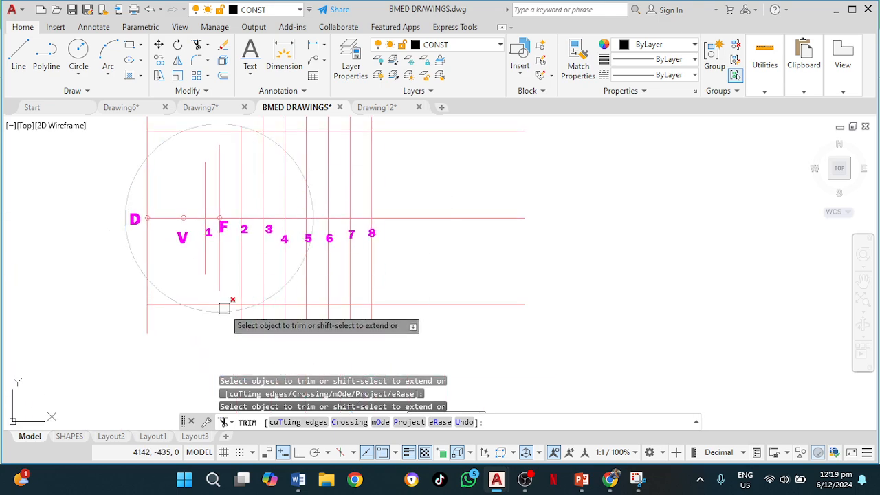
{"action": "scroll", "coordinate": [227, 310], "scroll_direction": "up", "scroll_amount": 2}
{"action": "scroll", "coordinate": [252, 331], "scroll_direction": "up", "scroll_amount": 2}
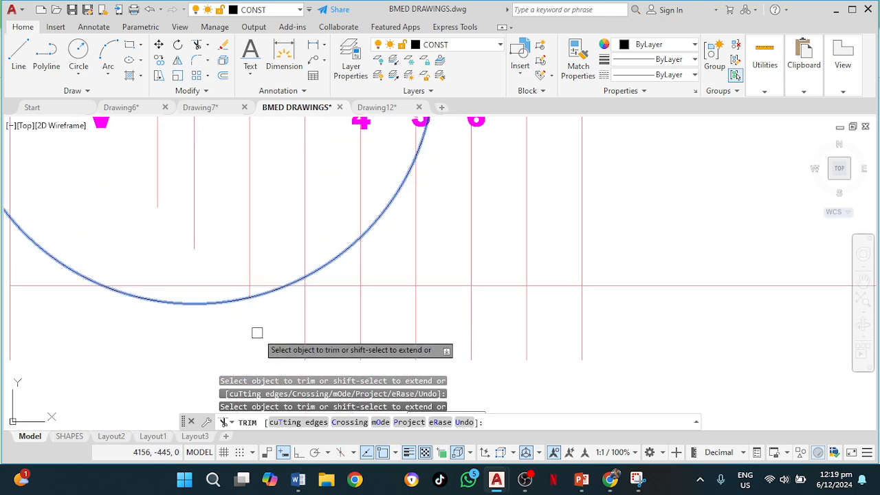
{"action": "scroll", "coordinate": [257, 332], "scroll_direction": "down", "scroll_amount": 4}
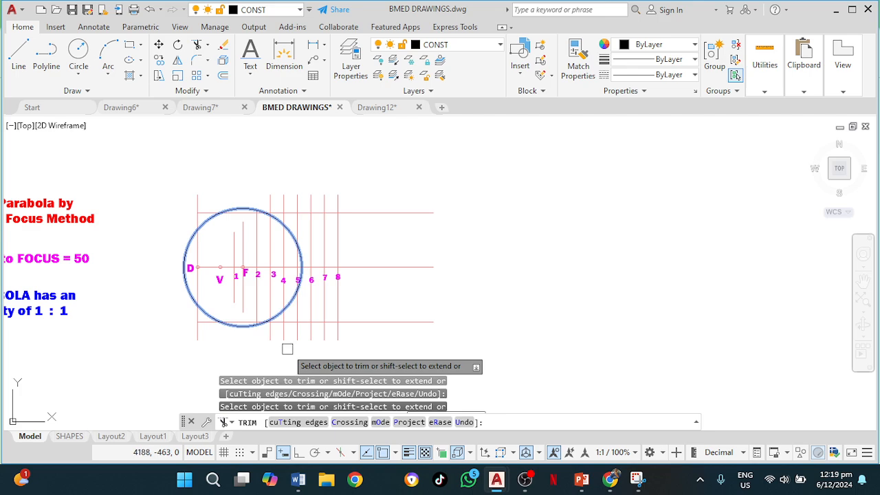
{"action": "left_click", "coordinate": [401, 283]}
{"action": "left_click", "coordinate": [400, 283]}
{"action": "key", "text": "Escape"}
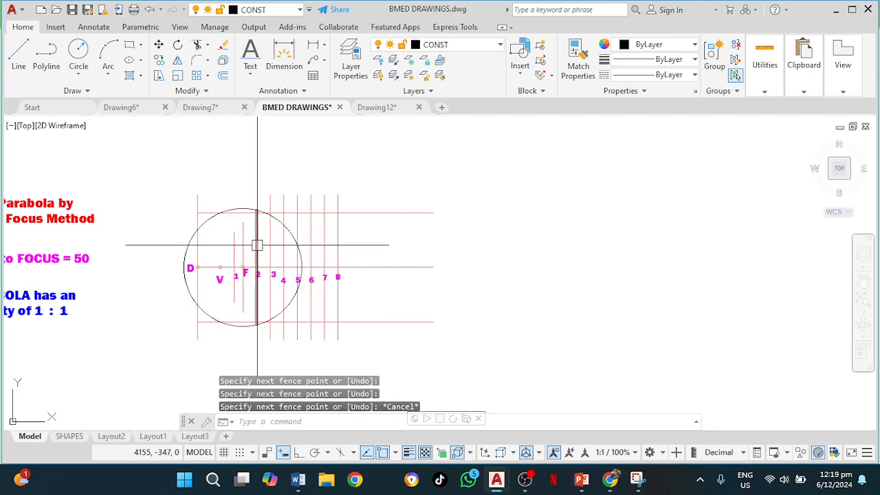
Move the circle's centre from F to D and enlarge its radius to reach vertical line 3 on the axis.
{"action": "scroll", "coordinate": [257, 246], "scroll_direction": "up", "scroll_amount": 4}
{"action": "left_click", "coordinate": [210, 154]}
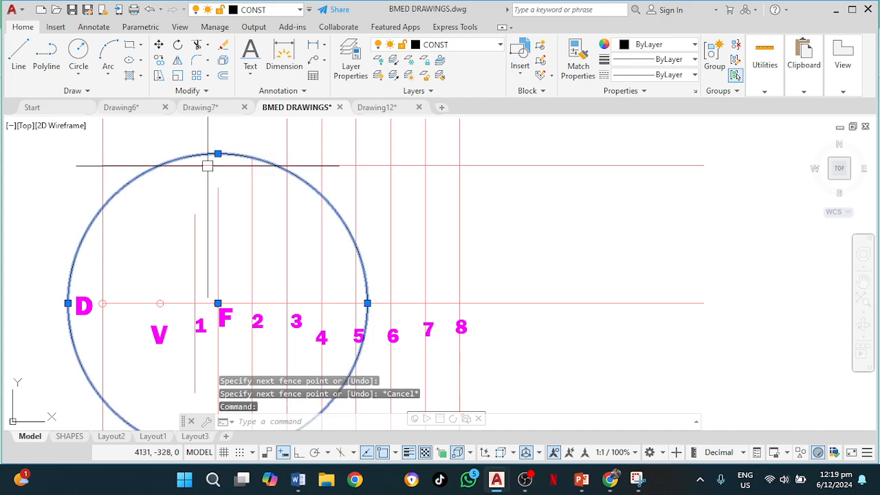
{"action": "left_click", "coordinate": [217, 303]}
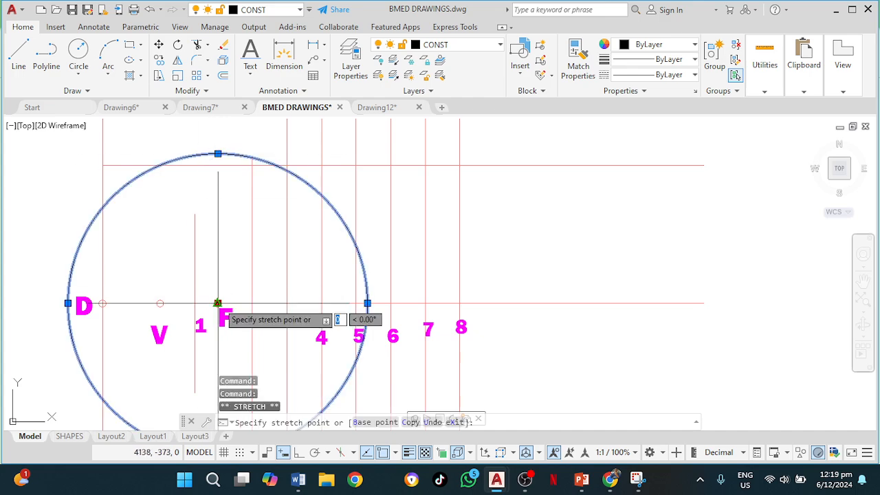
{"action": "left_click", "coordinate": [102, 303]}
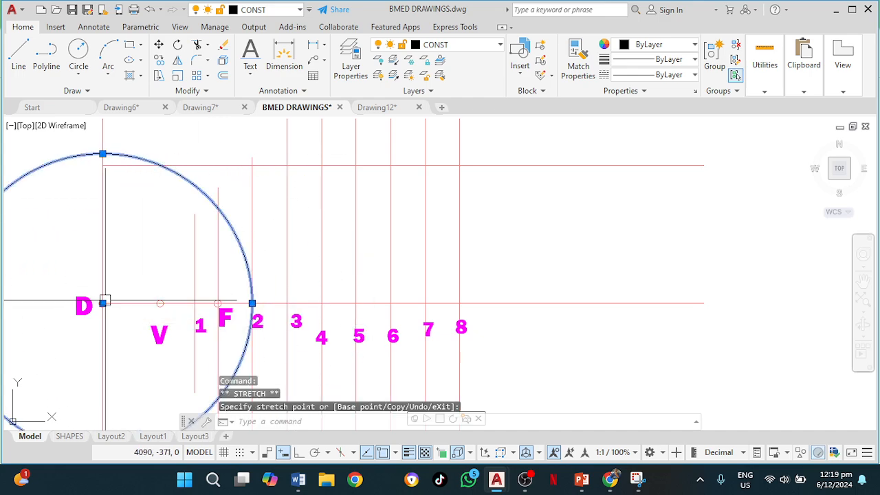
{"action": "scroll", "coordinate": [223, 298], "scroll_direction": "up", "scroll_amount": 2}
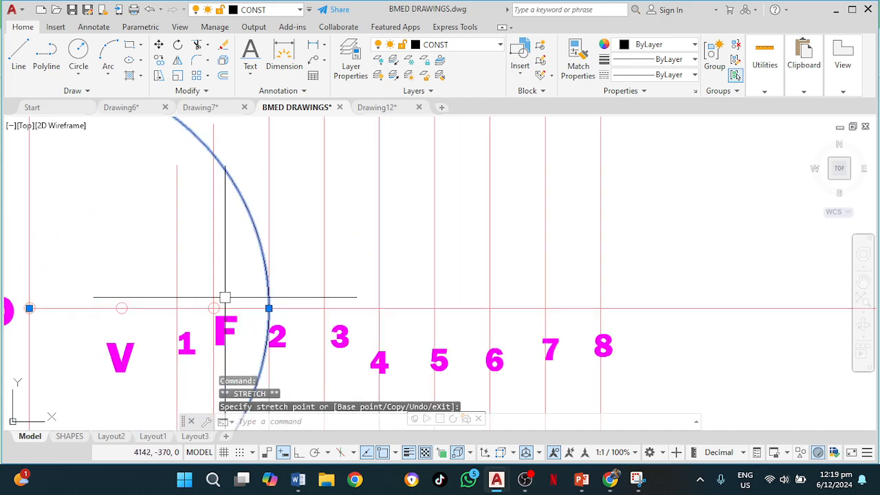
{"action": "left_click", "coordinate": [268, 308]}
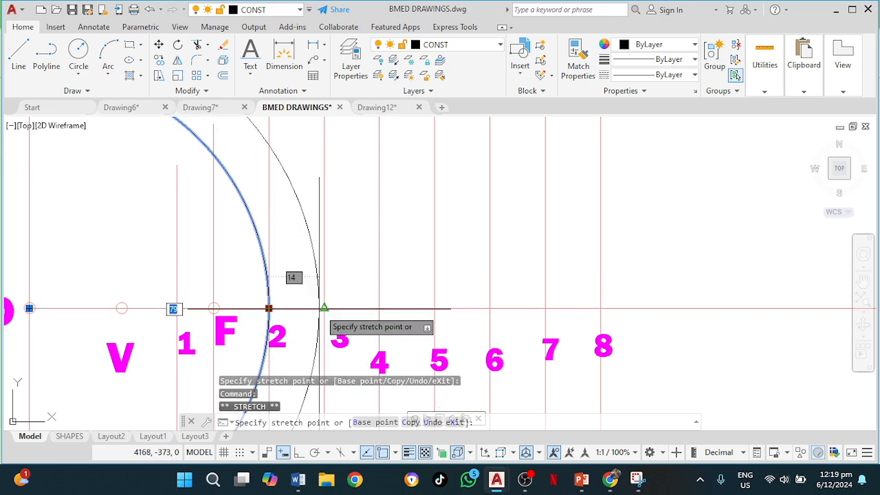
{"action": "left_click", "coordinate": [323, 308]}
Move the circle that reaches line 3 from D so that its centre lies on the focus point F.
{"action": "scroll", "coordinate": [334, 305], "scroll_direction": "down", "scroll_amount": 4}
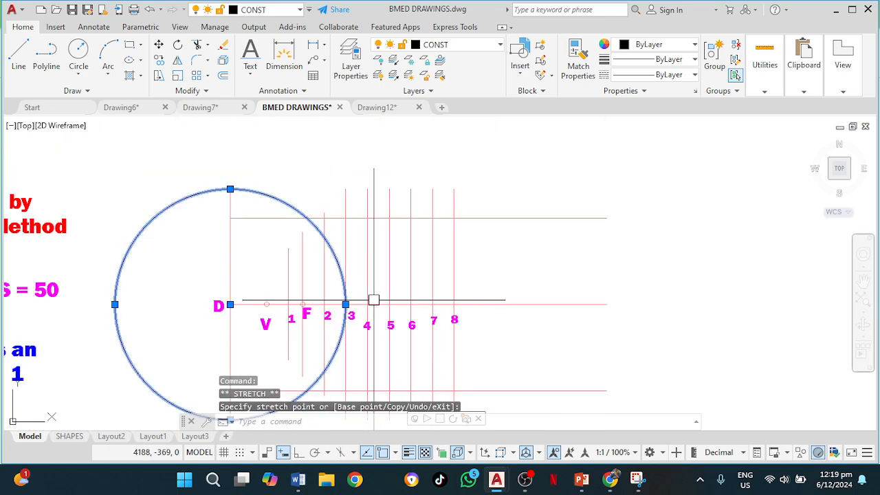
{"action": "left_click", "coordinate": [230, 304]}
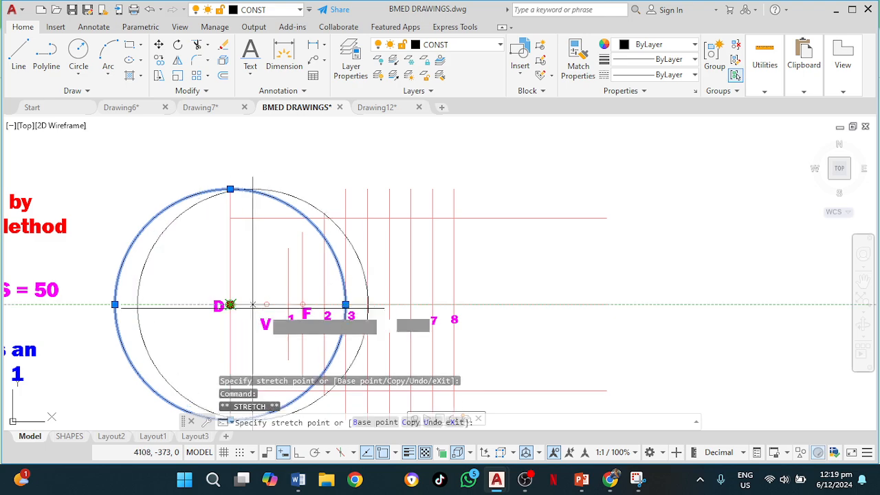
{"action": "left_click", "coordinate": [302, 304]}
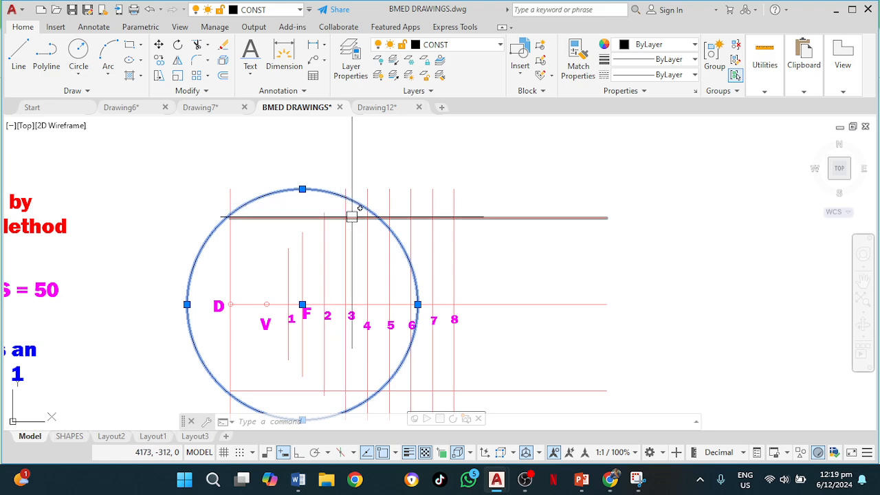
Trim vertical line 3 above and below the circle centred on F.
{"action": "scroll", "coordinate": [355, 214], "scroll_direction": "up", "scroll_amount": 2}
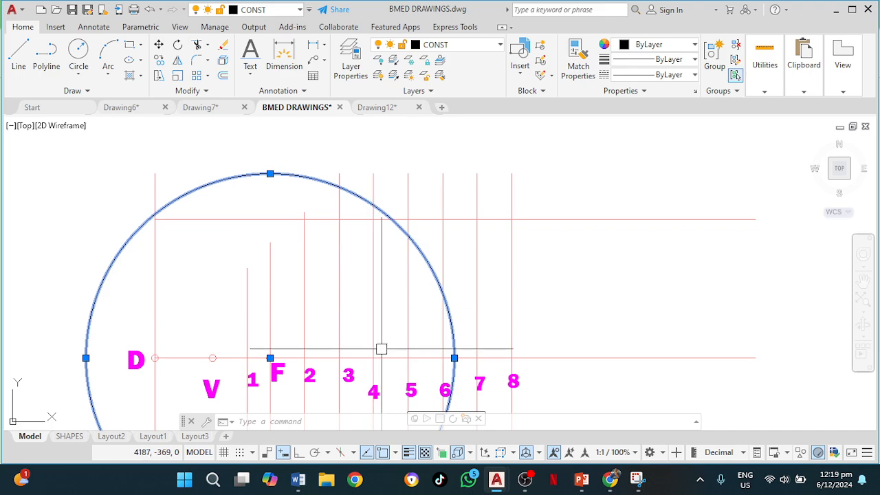
{"action": "type", "text": "r"}
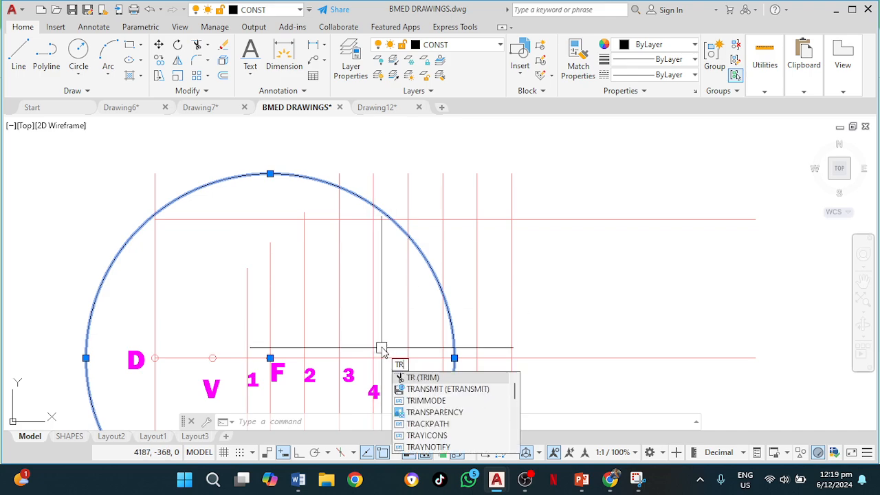
{"action": "key", "text": "Return"}
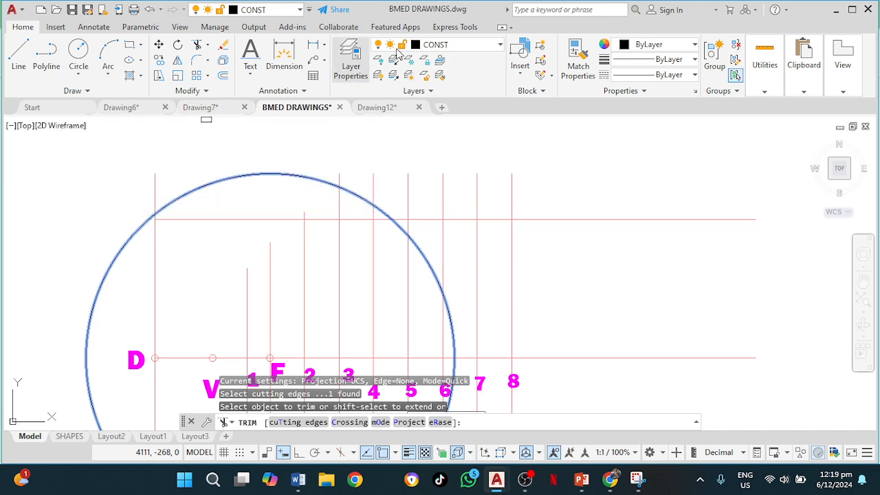
{"action": "left_click", "coordinate": [344, 173]}
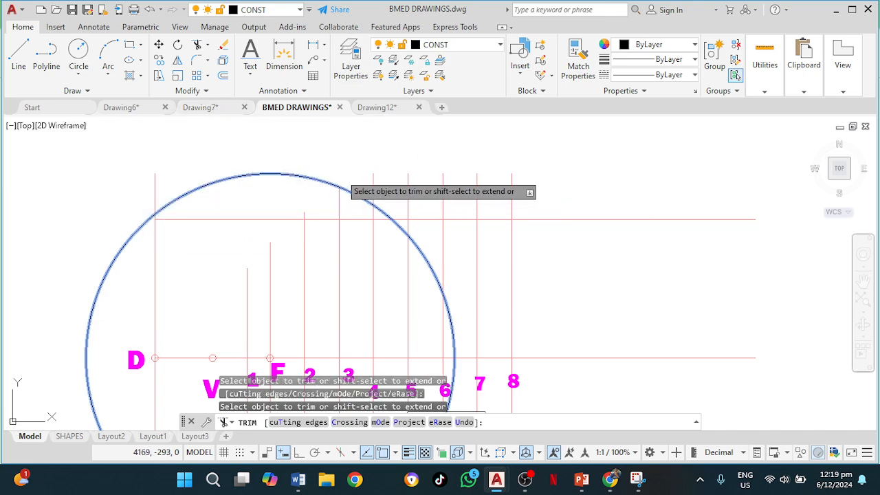
{"action": "mouse_move", "coordinate": [353, 275]}
{"action": "middle_mouse_down"}
{"action": "mouse_move", "coordinate": [324, 118]}
{"action": "mouse_move", "coordinate": [309, 130]}
{"action": "middle_mouse_up"}
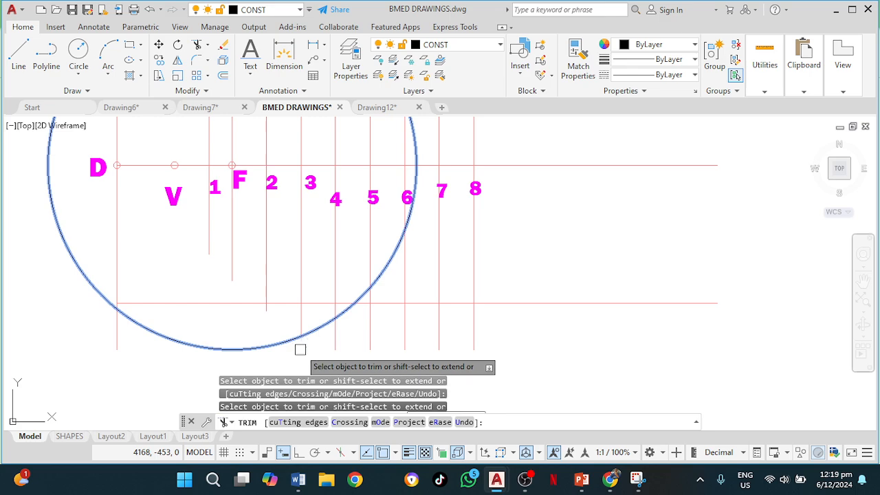
{"action": "scroll", "coordinate": [310, 350], "scroll_direction": "down", "scroll_amount": 4}
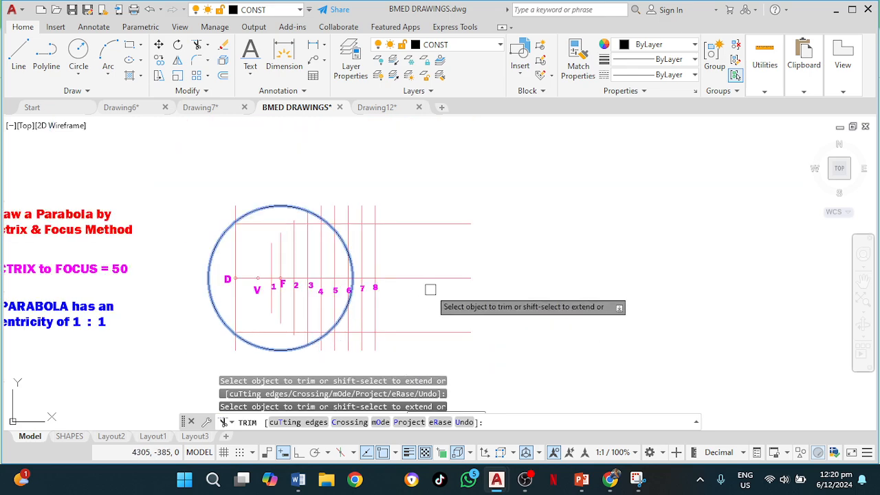
{"action": "key", "text": "Escape"}
{"action": "scroll", "coordinate": [324, 239], "scroll_direction": "up", "scroll_amount": 2}
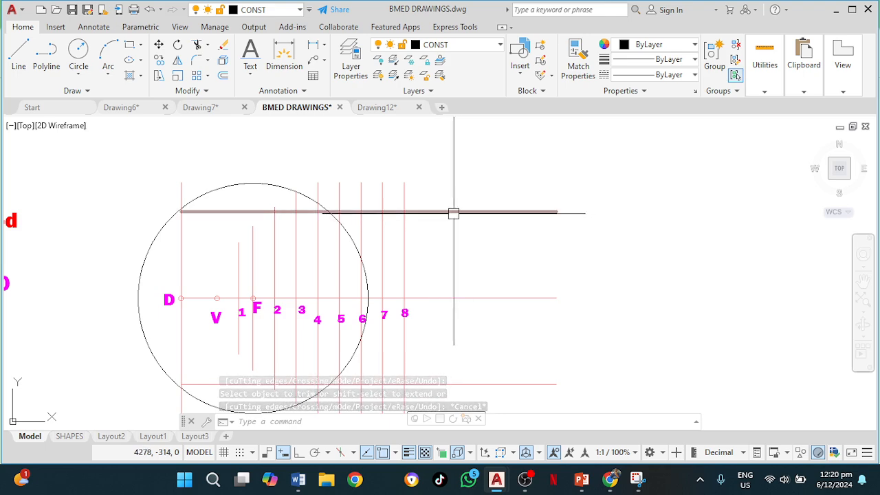
Move the circle's centre from F to D and enlarge its radius to reach vertical line 4 on the axis.
{"action": "mouse_move", "coordinate": [453, 213]}
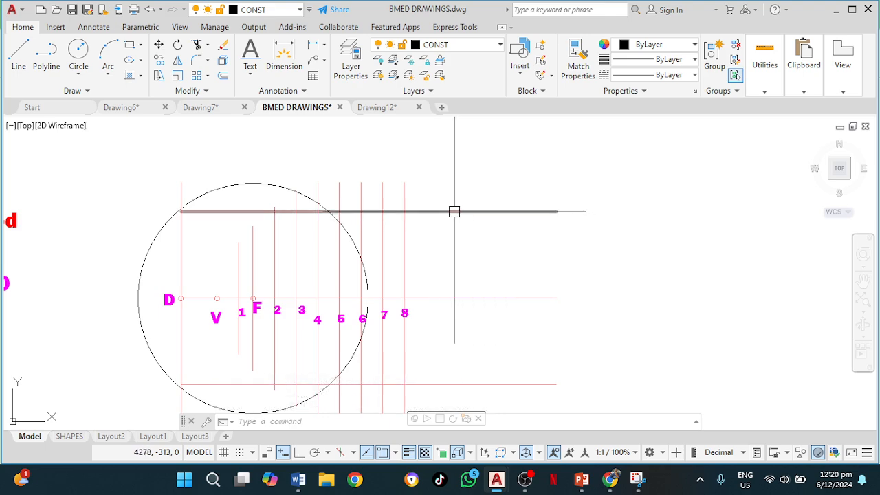
{"action": "mouse_move", "coordinate": [475, 231]}
{"action": "middle_mouse_down"}
{"action": "mouse_move", "coordinate": [443, 187]}
{"action": "mouse_move", "coordinate": [402, 231]}
{"action": "middle_mouse_up"}
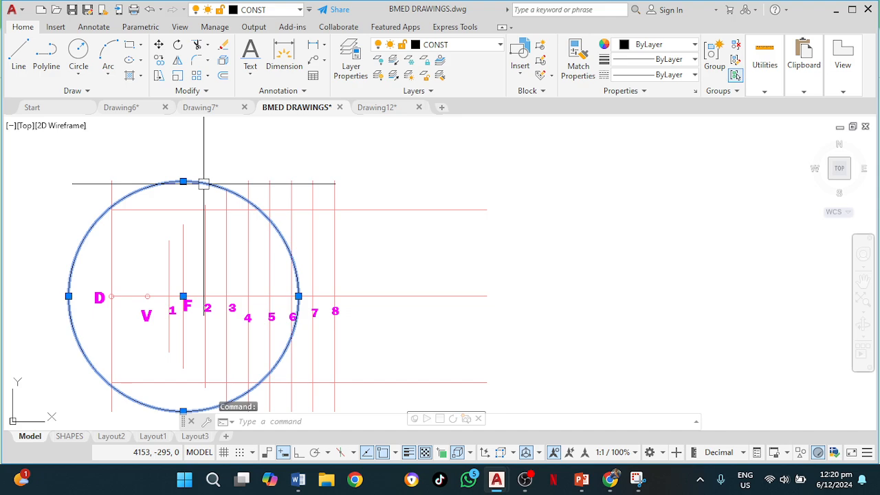
{"action": "left_click", "coordinate": [183, 296]}
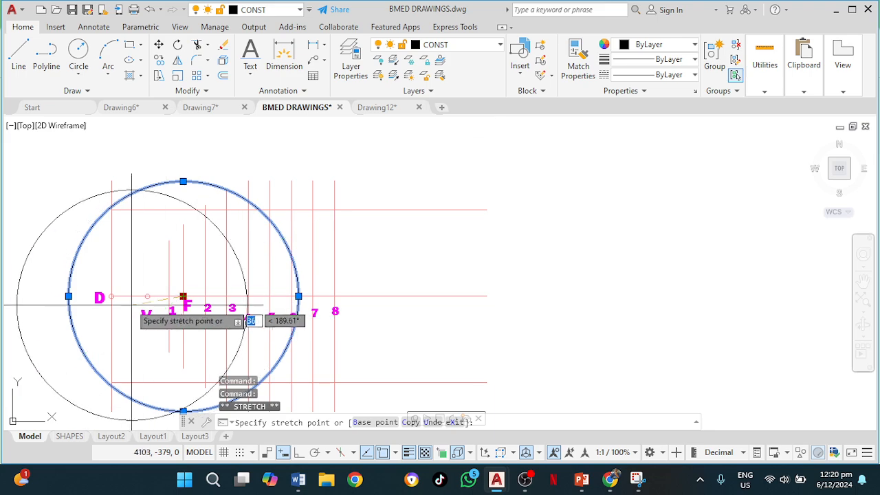
{"action": "left_click", "coordinate": [112, 296]}
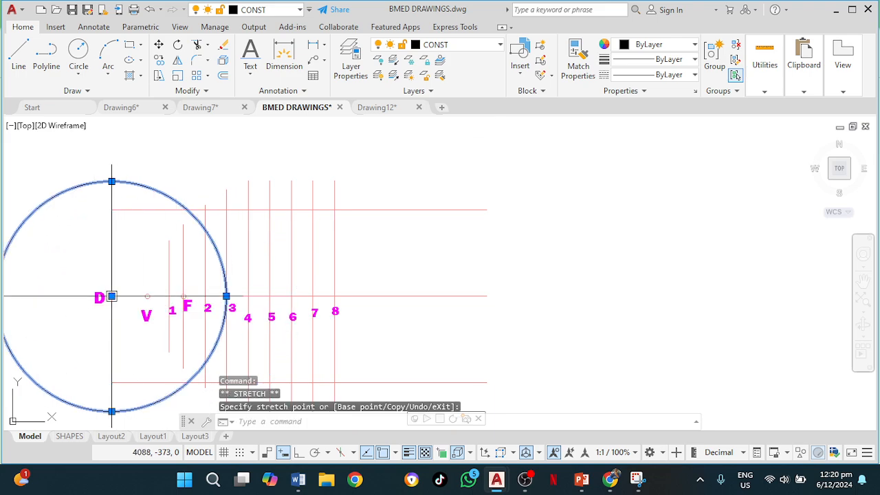
{"action": "middle_click_drag", "start_coordinate": [314, 240], "coordinate": [300, 176]}
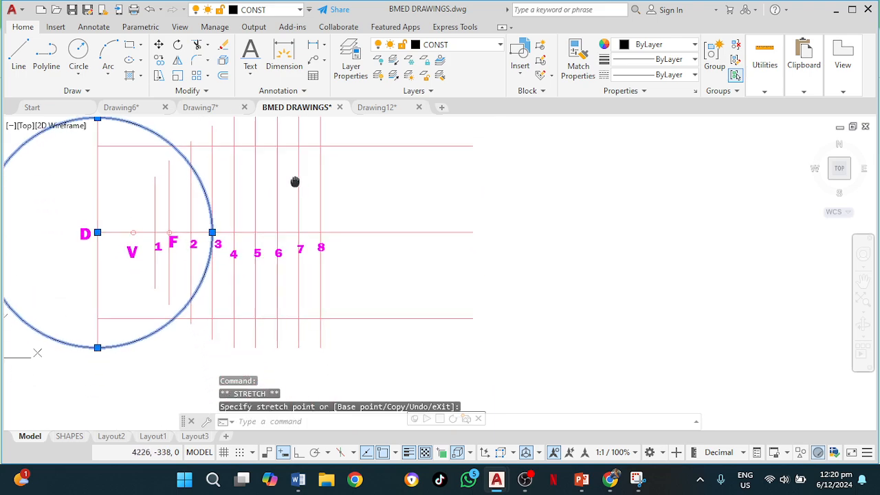
{"action": "scroll", "coordinate": [227, 232], "scroll_direction": "up", "scroll_amount": 4}
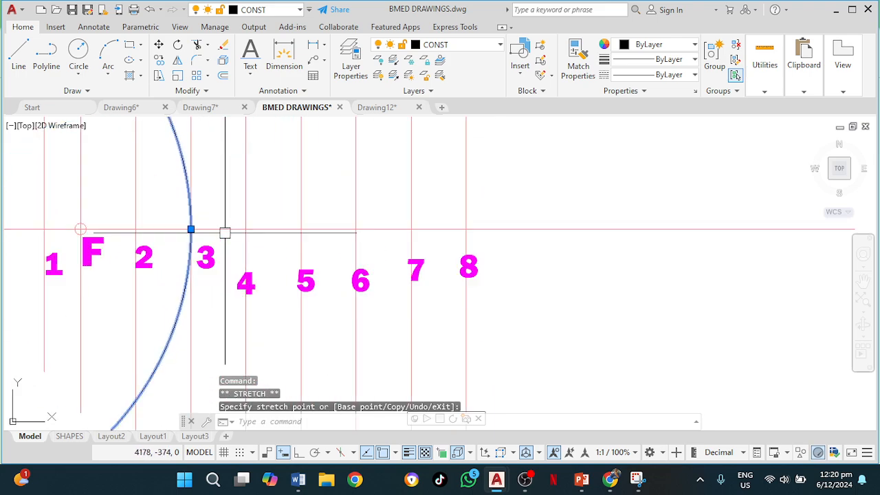
{"action": "left_click", "coordinate": [191, 229]}
{"action": "left_click", "coordinate": [245, 229]}
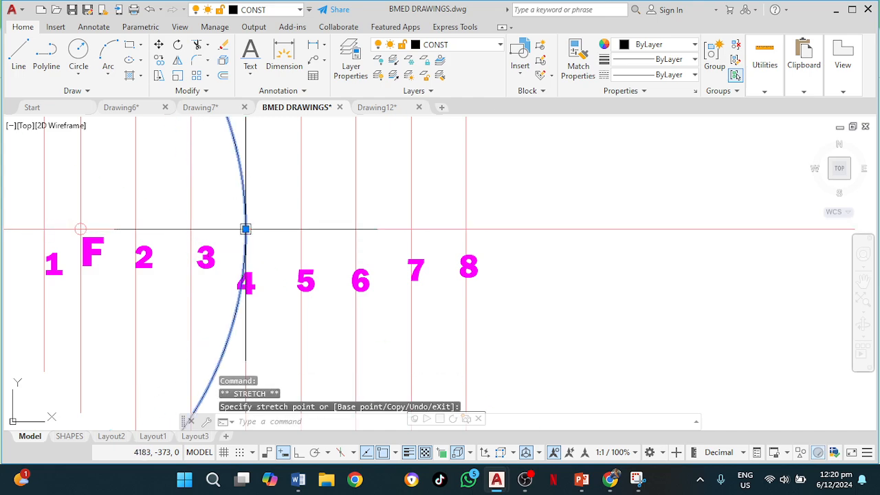
Move the circle that reaches line 4 from D so that its centre lies on the focus point F.
{"action": "scroll", "coordinate": [264, 226], "scroll_direction": "down", "scroll_amount": 6}
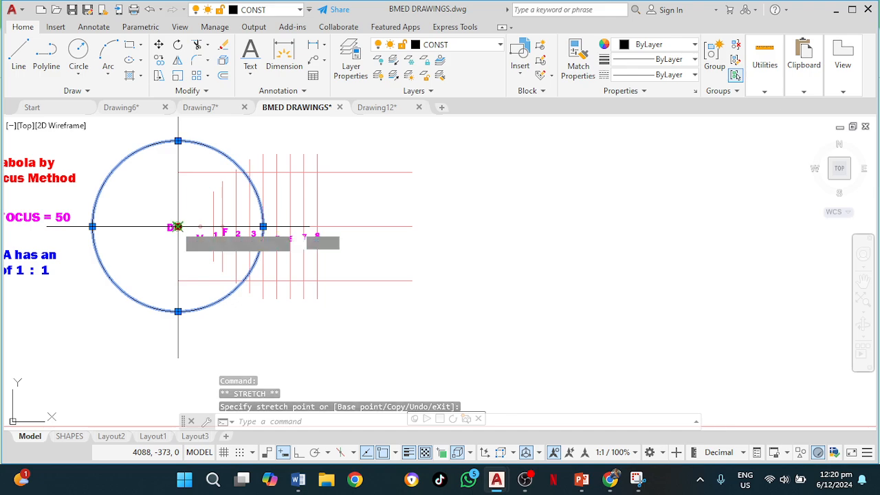
{"action": "left_click", "coordinate": [178, 227]}
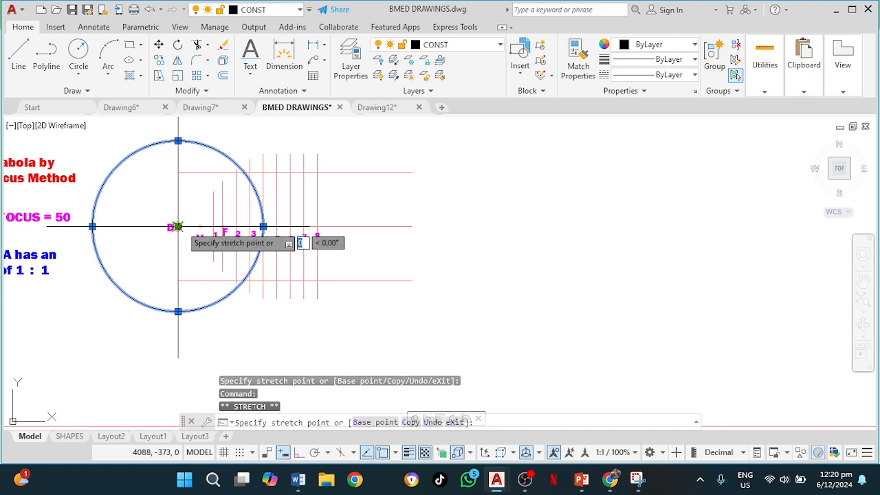
{"action": "scroll", "coordinate": [222, 226], "scroll_direction": "up", "scroll_amount": 2}
{"action": "left_click", "coordinate": [222, 227]}
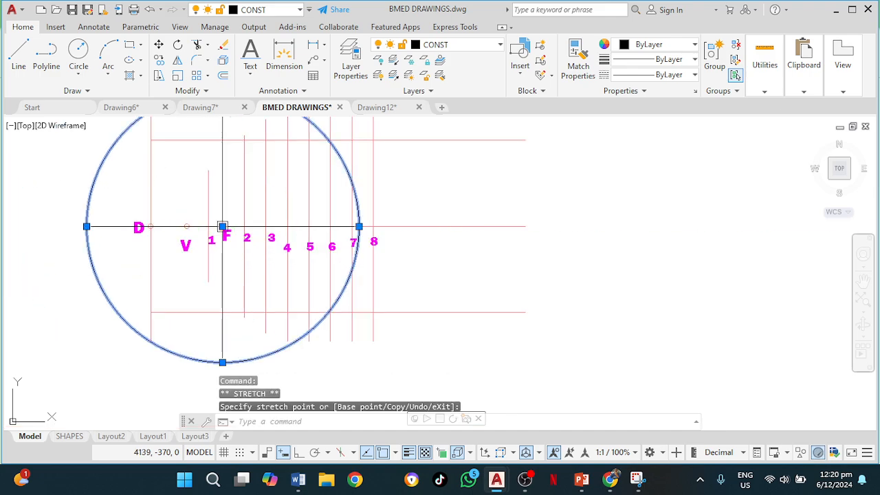
{"action": "scroll", "coordinate": [244, 192], "scroll_direction": "up", "scroll_amount": 2}
{"action": "scroll", "coordinate": [306, 183], "scroll_direction": "down", "scroll_amount": 2}
{"action": "scroll", "coordinate": [305, 183], "scroll_direction": "down", "scroll_amount": 2}
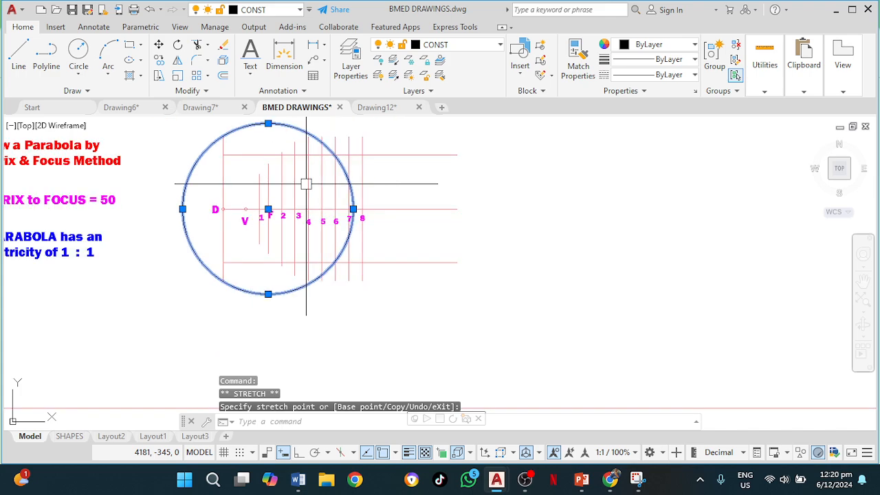
{"action": "middle_click_drag", "start_coordinate": [311, 185], "coordinate": [255, 225]}
{"action": "scroll", "coordinate": [262, 209], "scroll_direction": "up", "scroll_amount": 1}
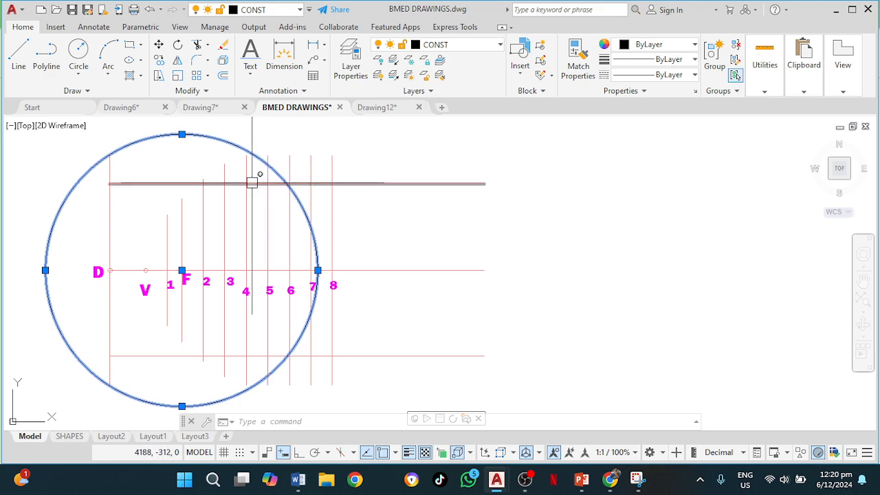
Extend vertical line 4 above and below the axis to meet the circle centred on F.
{"action": "scroll", "coordinate": [254, 172], "scroll_direction": "up", "scroll_amount": 2}
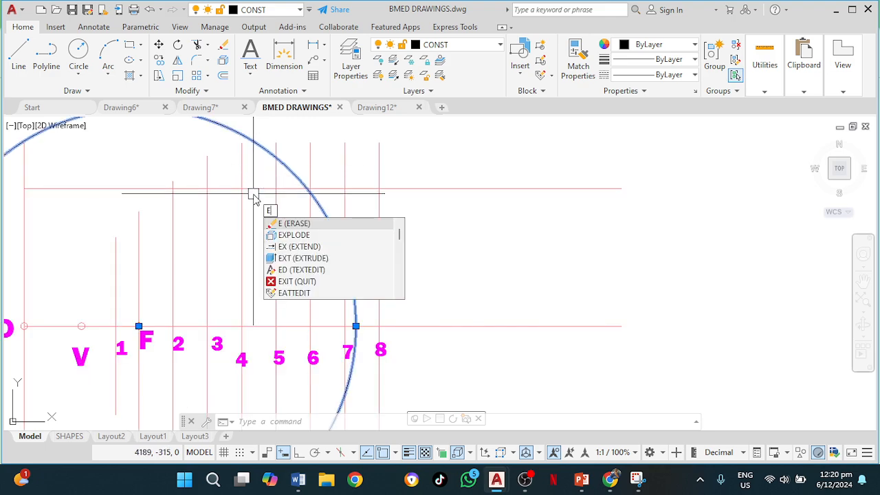
{"action": "type", "text": "X"}
{"action": "key", "text": "Return"}
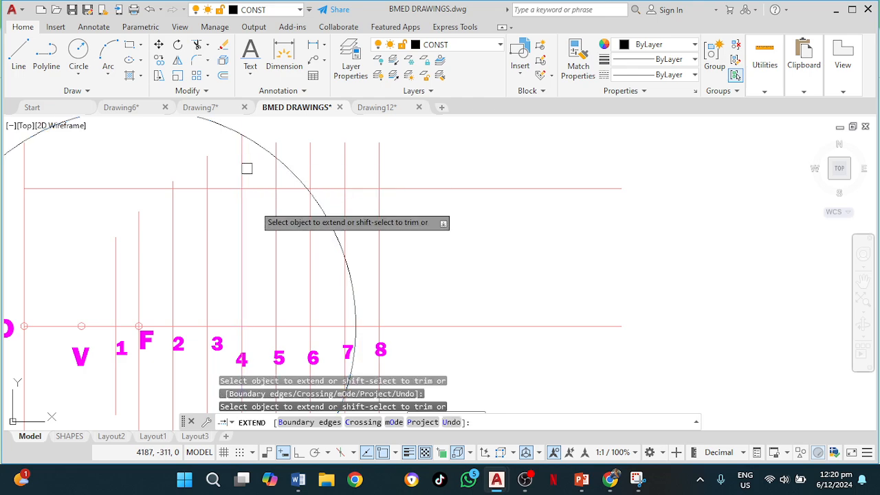
{"action": "middle_click_drag", "start_coordinate": [256, 245], "coordinate": [246, 80]}
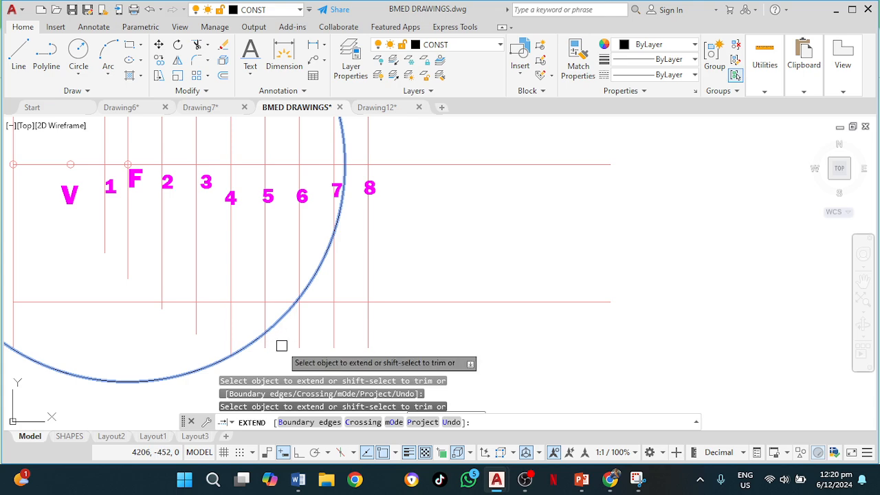
{"action": "key", "text": "Escape"}
{"action": "scroll", "coordinate": [282, 326], "scroll_direction": "down", "scroll_amount": 2}
{"action": "scroll", "coordinate": [282, 326], "scroll_direction": "down", "scroll_amount": 2}
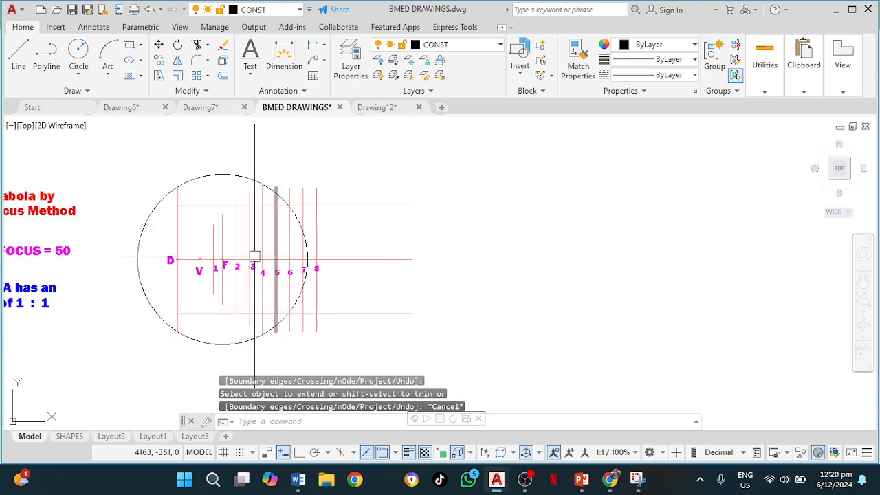
Move the circle from F into the empty area to the right of the construction lines.
{"action": "left_click", "coordinate": [222, 176]}
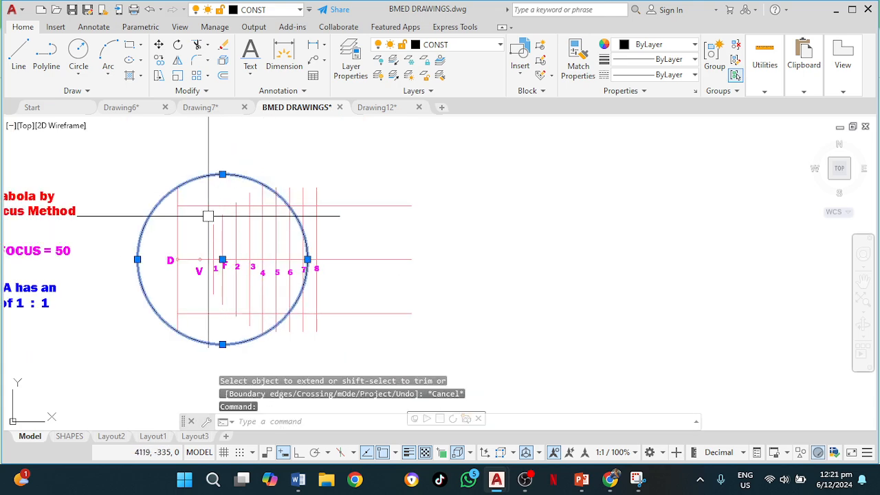
{"action": "left_click", "coordinate": [222, 259]}
{"action": "left_click", "coordinate": [565, 270]}
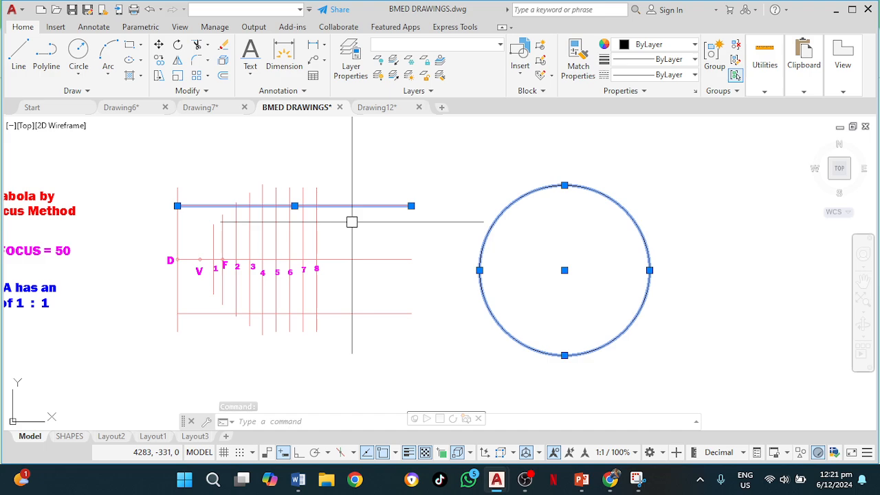
Offset the upper and lower horizontal boundary lines outward, away from the axis, by 15.
{"action": "type", "text": "o"}
{"action": "key", "text": "Return"}
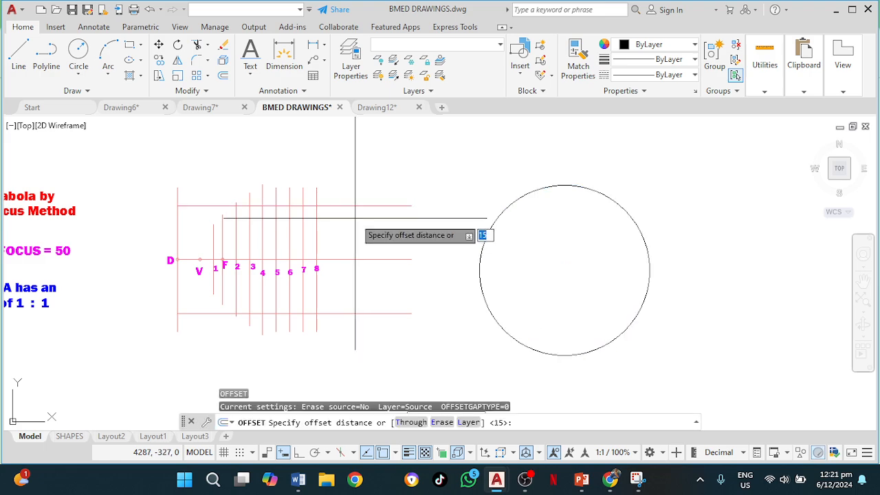
{"action": "key", "text": "Return"}
{"action": "left_click", "coordinate": [363, 205]}
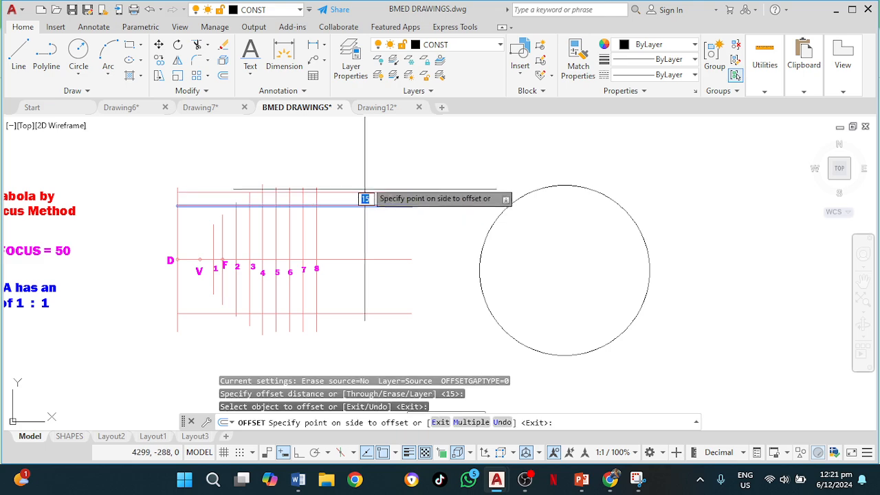
{"action": "left_click", "coordinate": [365, 196]}
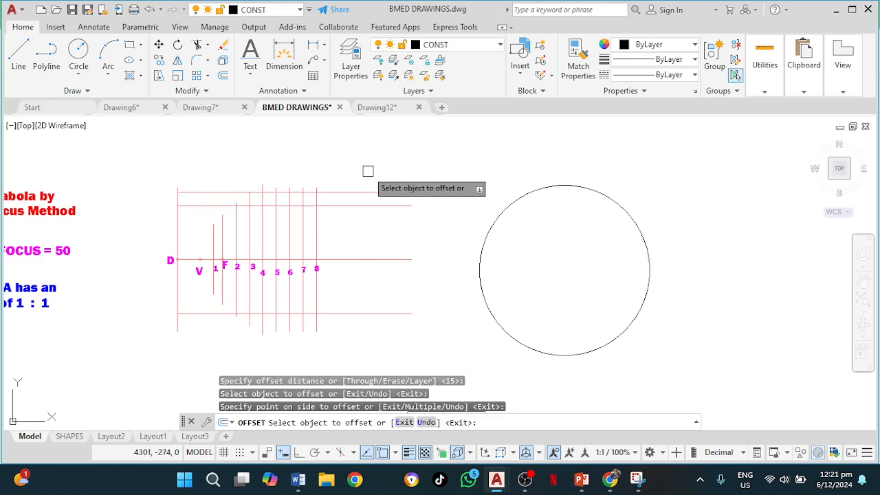
{"action": "left_click", "coordinate": [358, 315]}
{"action": "left_click", "coordinate": [348, 342]}
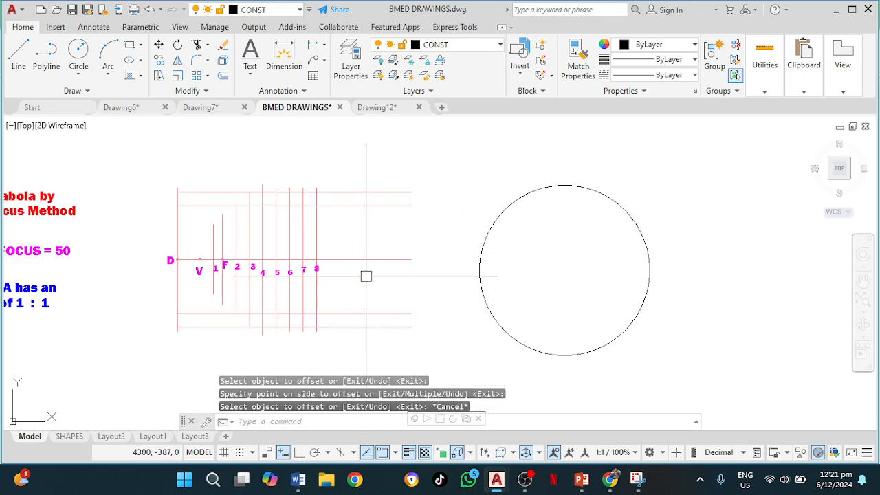
{"action": "key", "text": "Escape"}
Erase the two inner horizontal boundary lines, keeping only the outer offset copies.
{"action": "left_click", "coordinate": [365, 206]}
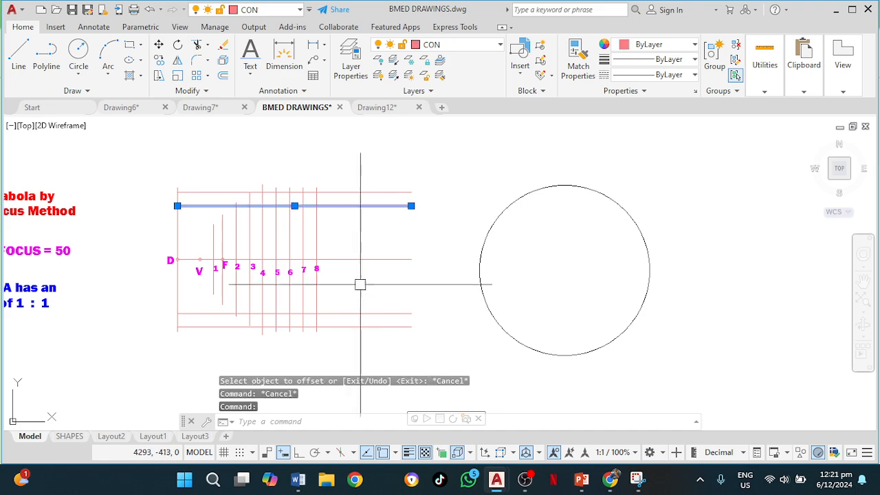
{"action": "left_click", "coordinate": [362, 313]}
{"action": "key", "text": "Delete"}
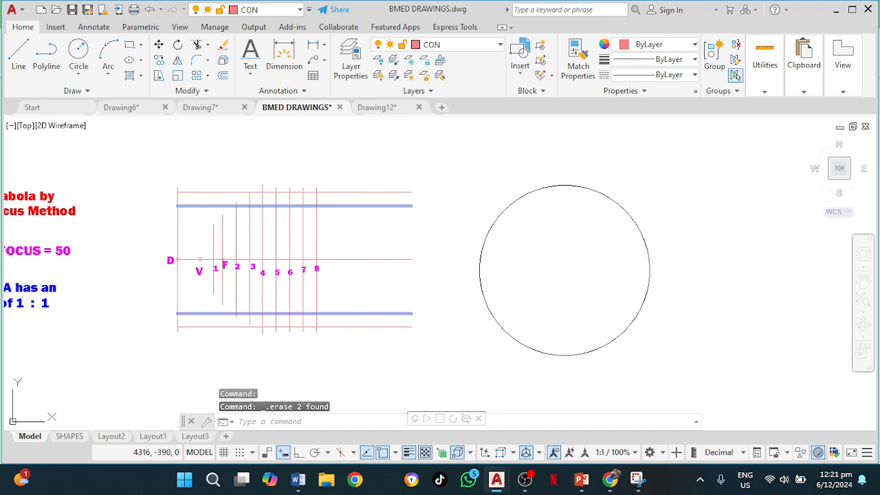
Draw a circle of radius 100 centred on the right end of the horizontal axis.
{"action": "middle_click_drag", "start_coordinate": [167, 232], "coordinate": [545, 220]}
{"action": "scroll", "coordinate": [309, 255], "scroll_direction": "up", "scroll_amount": 2}
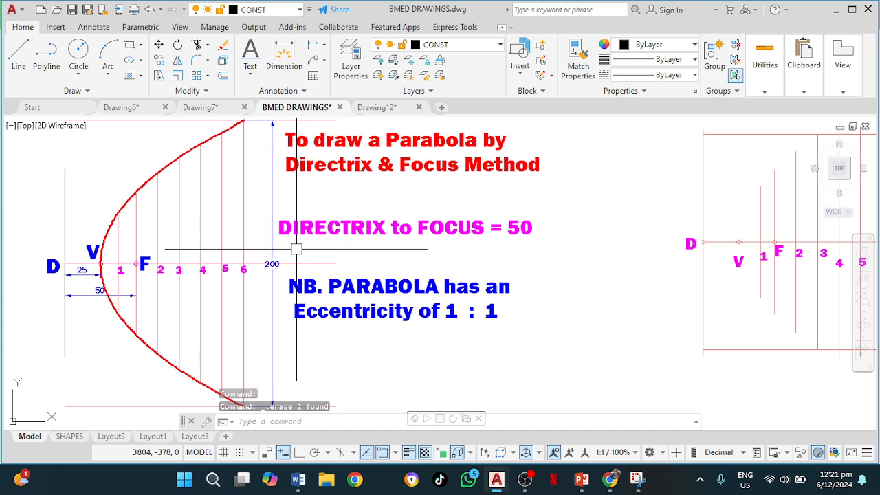
{"action": "scroll", "coordinate": [296, 249], "scroll_direction": "down", "scroll_amount": 2}
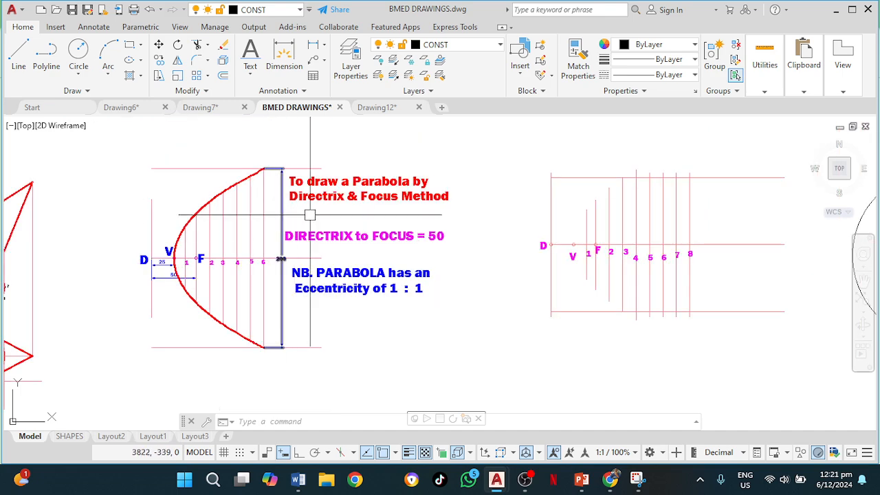
{"action": "mouse_move", "coordinate": [709, 208]}
{"action": "middle_mouse_down"}
{"action": "mouse_move", "coordinate": [548, 186]}
{"action": "mouse_move", "coordinate": [400, 248]}
{"action": "middle_mouse_up"}
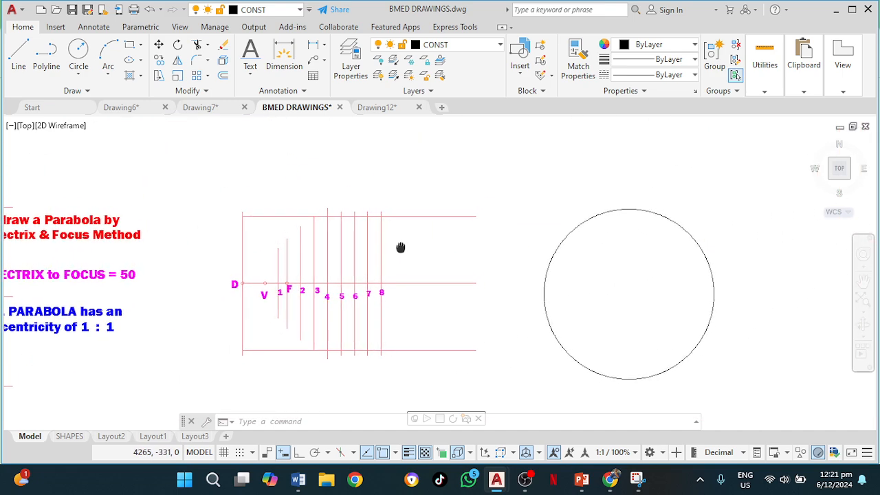
{"action": "left_click", "coordinate": [424, 216]}
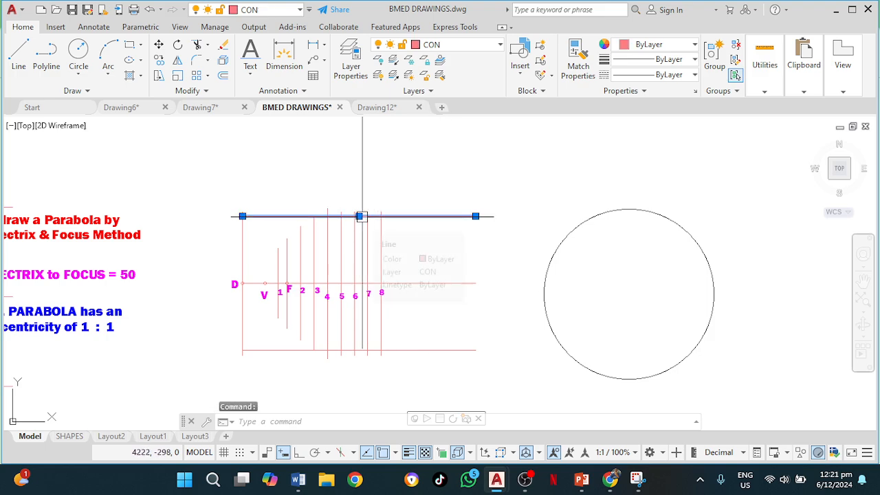
{"action": "left_click", "coordinate": [78, 49]}
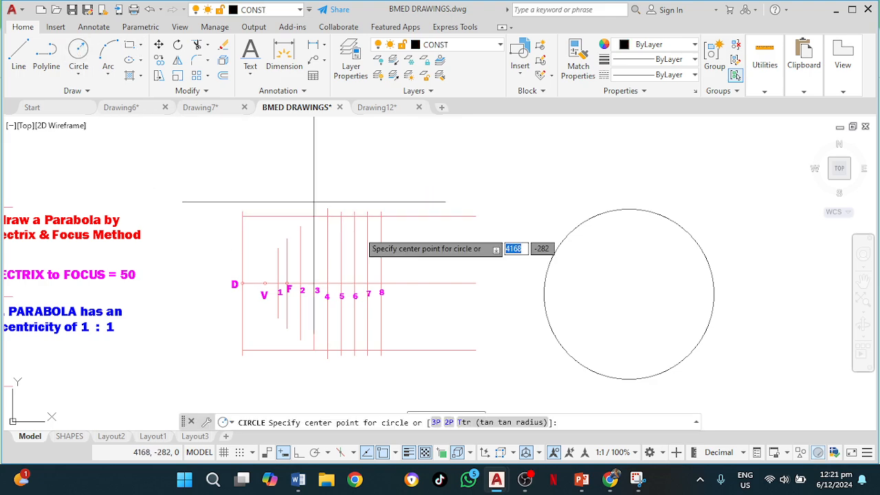
{"action": "left_click", "coordinate": [475, 283]}
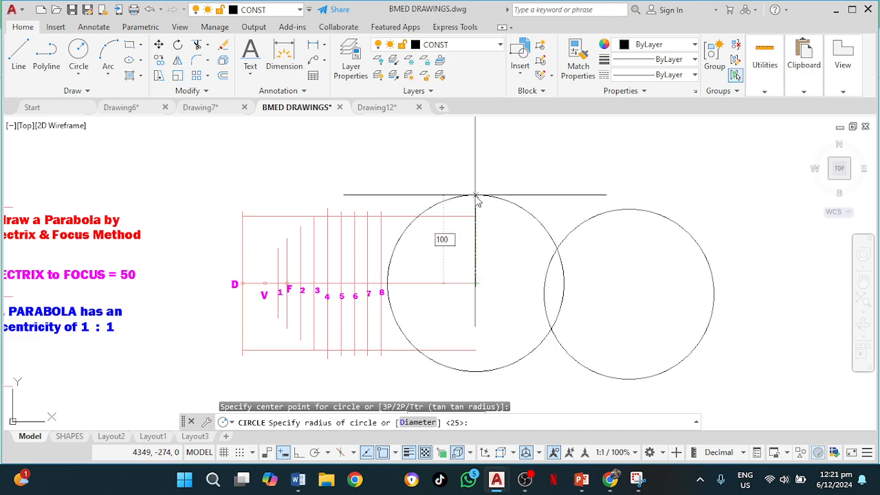
{"action": "type", "text": "100"}
{"action": "key", "text": "Return"}
Erase the upper horizontal boundary line and draw a horizontal line leftward from the top quadrant of the radius-100 circle to above line 3.
{"action": "left_click", "coordinate": [456, 216]}
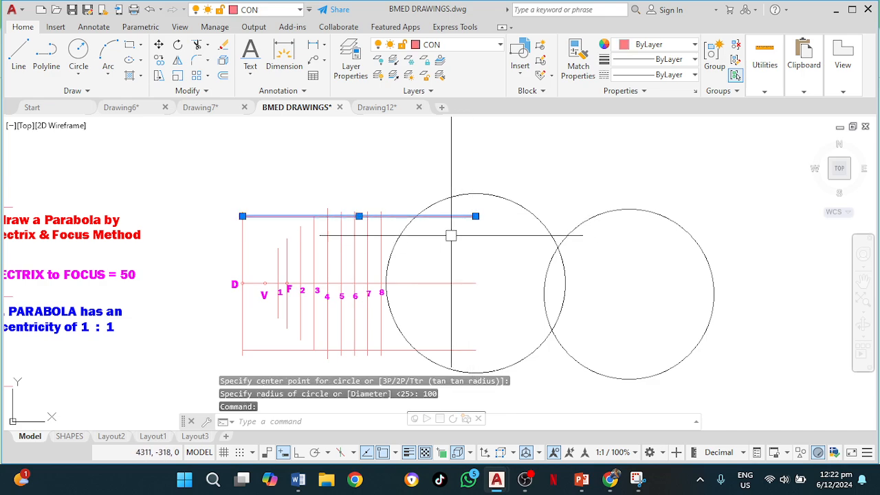
{"action": "key", "text": "Delete"}
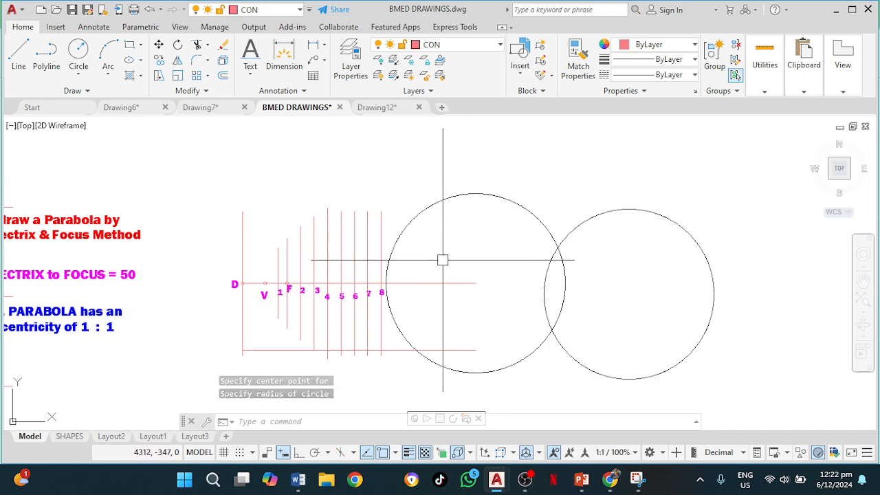
{"action": "left_click", "coordinate": [25, 46]}
{"action": "left_click", "coordinate": [476, 194]}
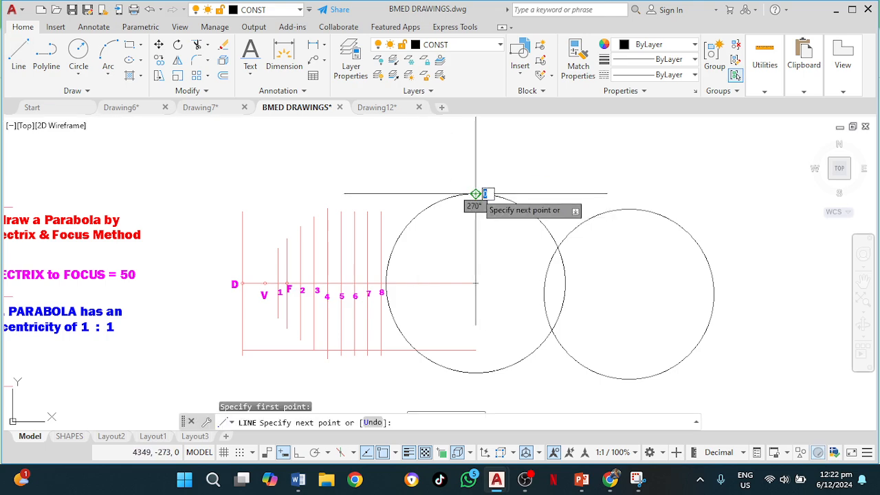
{"action": "left_click", "coordinate": [314, 193]}
{"action": "key", "text": "Return"}
{"action": "key", "text": "Return"}
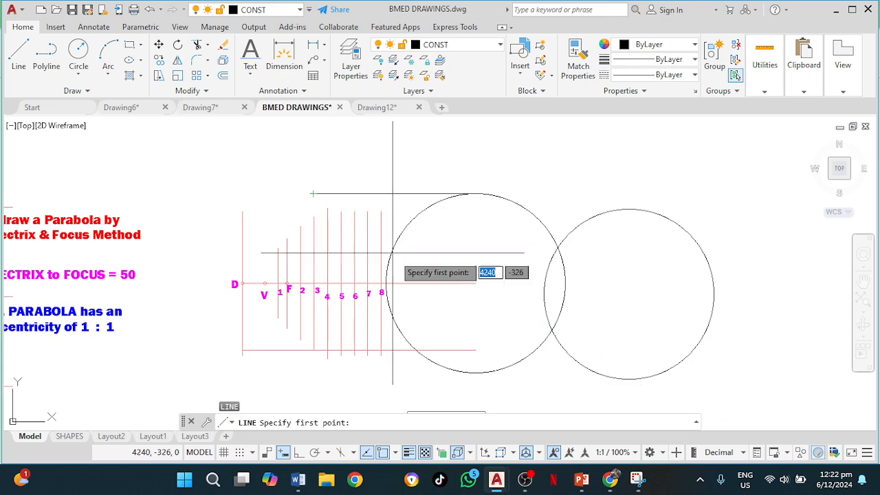
{"action": "left_click", "coordinate": [315, 194]}
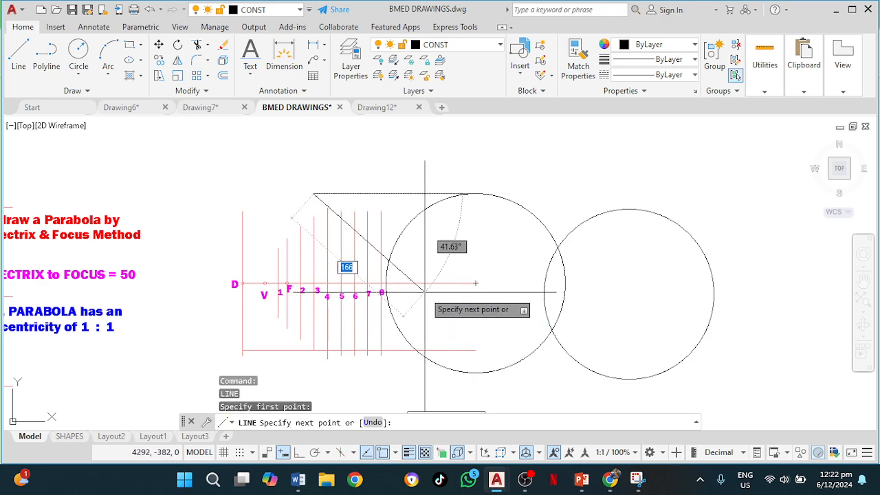
{"action": "key", "text": "Escape"}
Draw a horizontal line leftward from the radius-100 circle's bottom quadrant to just past line 5, and erase the old lower boundary line.
{"action": "key", "text": "Return"}
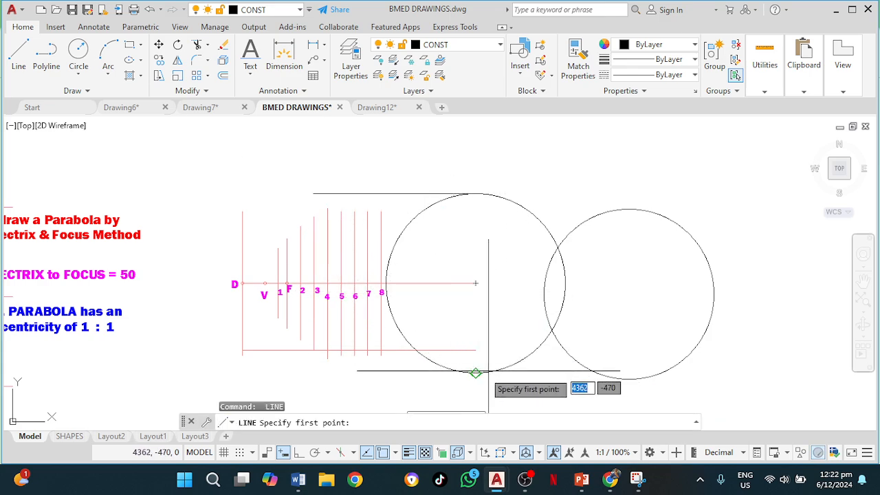
{"action": "left_click", "coordinate": [475, 372]}
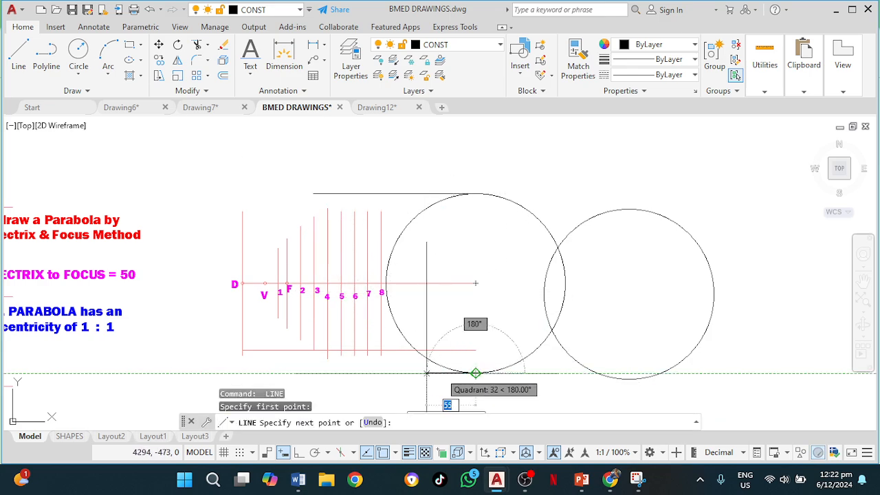
{"action": "left_click", "coordinate": [337, 373]}
{"action": "key", "text": "Return"}
{"action": "key", "text": "Return"}
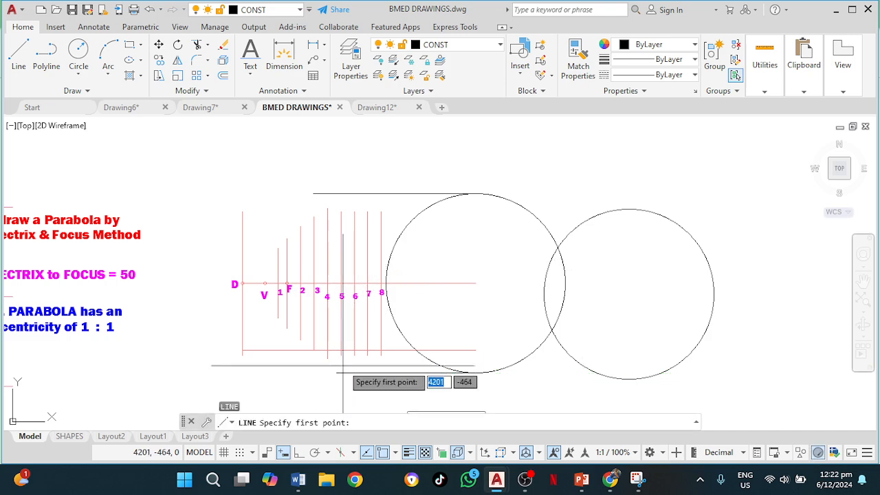
{"action": "key", "text": "Escape"}
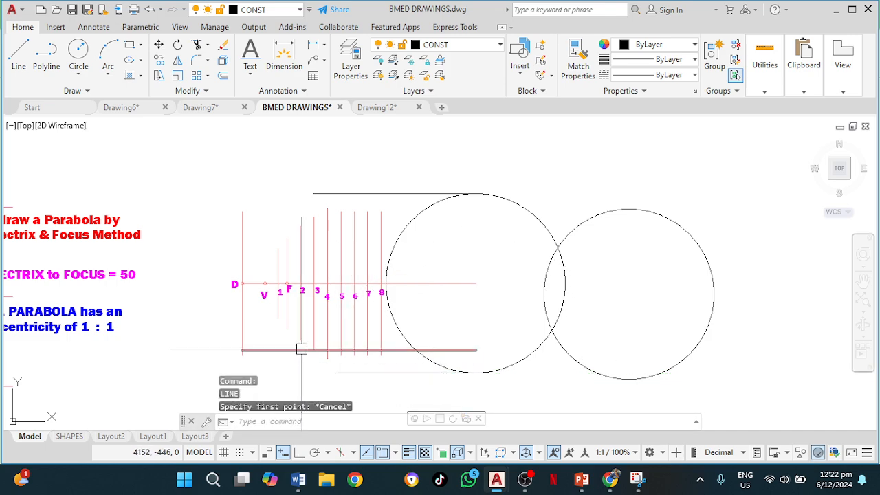
{"action": "left_click", "coordinate": [296, 350]}
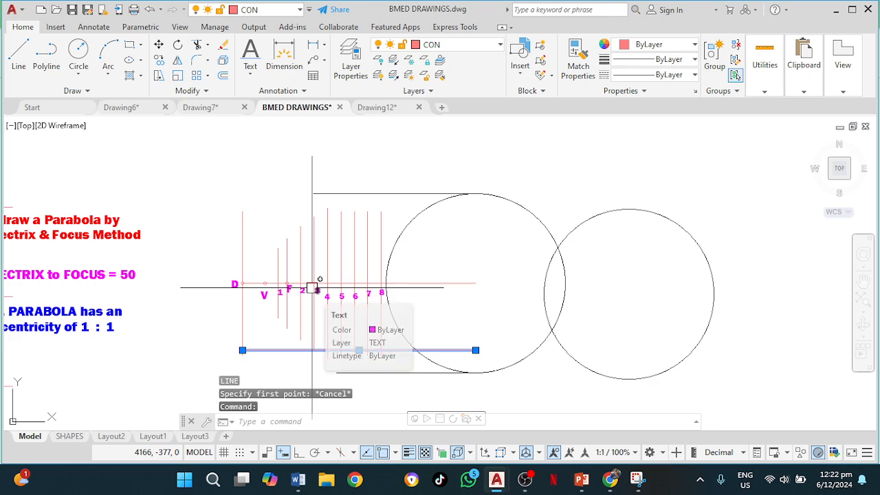
{"action": "key", "text": "Delete"}
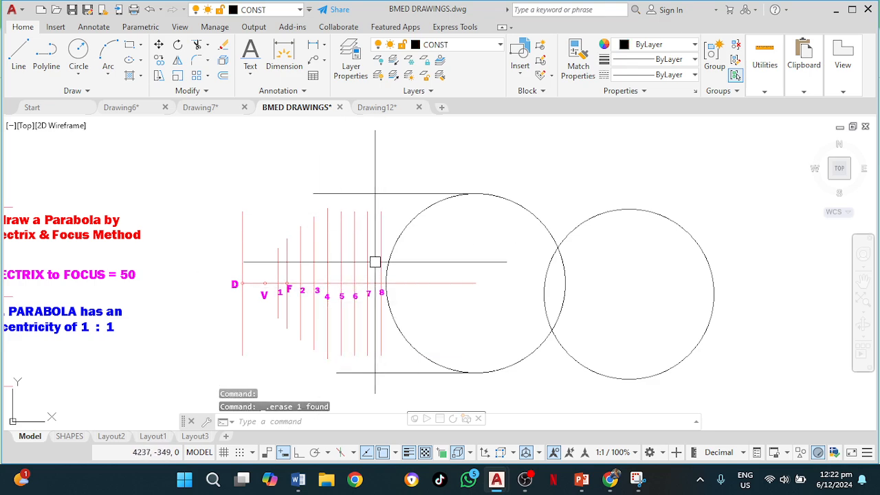
Extend vertical lines 5, 6, 7 and 8 up and down to the new horizontal boundary lines.
{"action": "key", "text": "Return"}
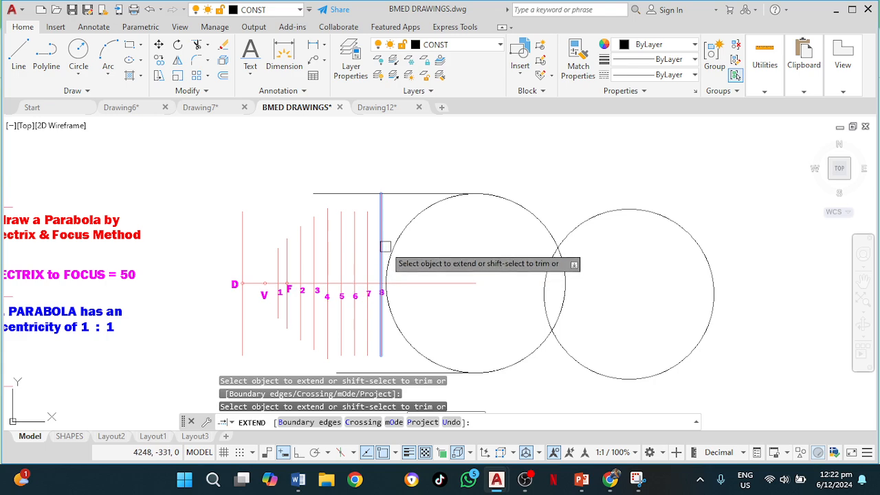
{"action": "left_click", "coordinate": [375, 235]}
{"action": "left_click", "coordinate": [366, 227]}
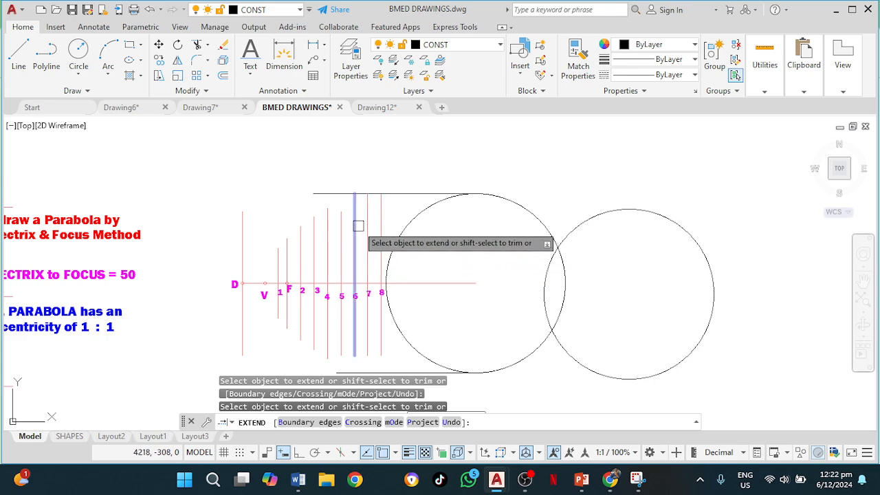
{"action": "left_click", "coordinate": [343, 334]}
{"action": "middle_click_drag", "start_coordinate": [479, 270], "coordinate": [472, 203]}
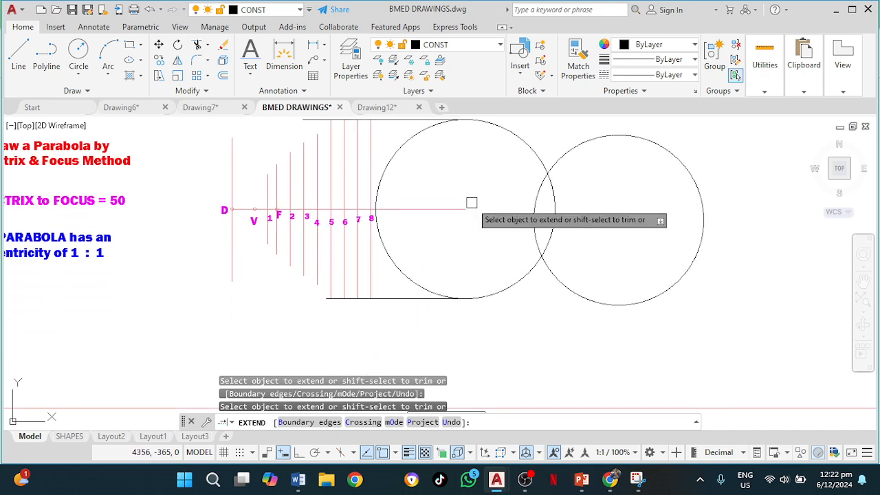
{"action": "key", "text": "Escape"}
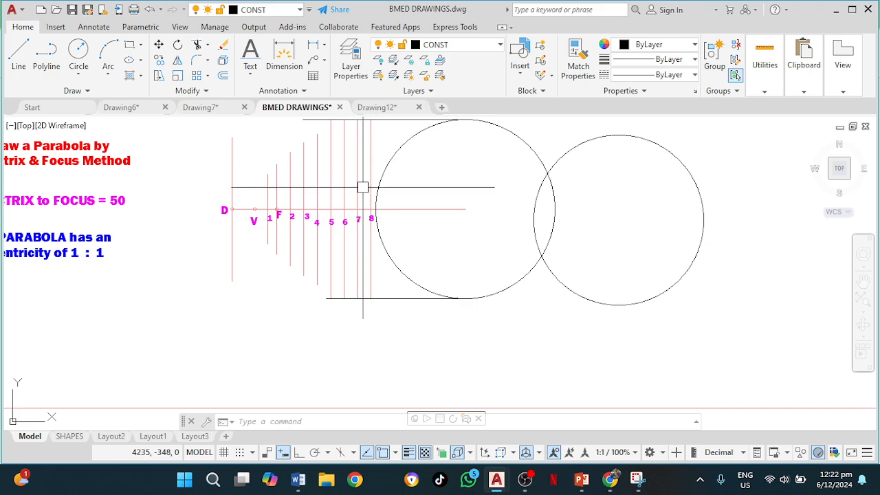
Erase the radius-100 circle centred on the right end of the horizontal axis.
{"action": "middle_click_drag", "start_coordinate": [362, 187], "coordinate": [326, 279]}
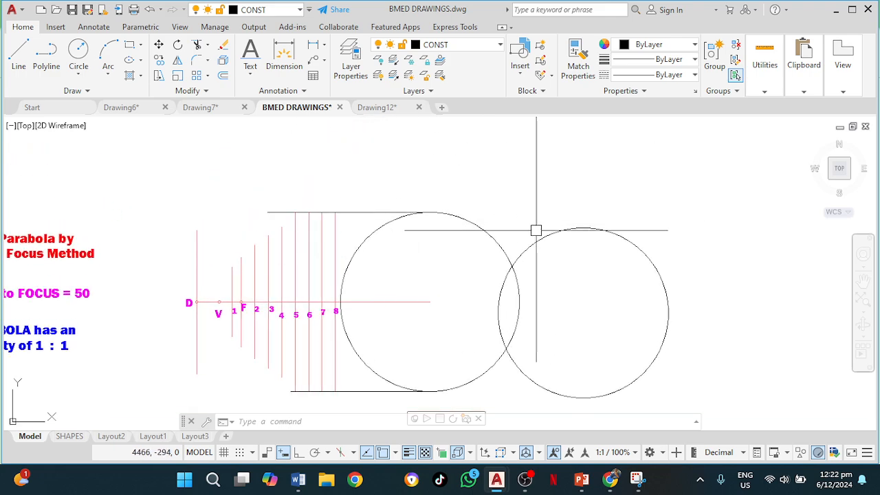
{"action": "left_click", "coordinate": [498, 242]}
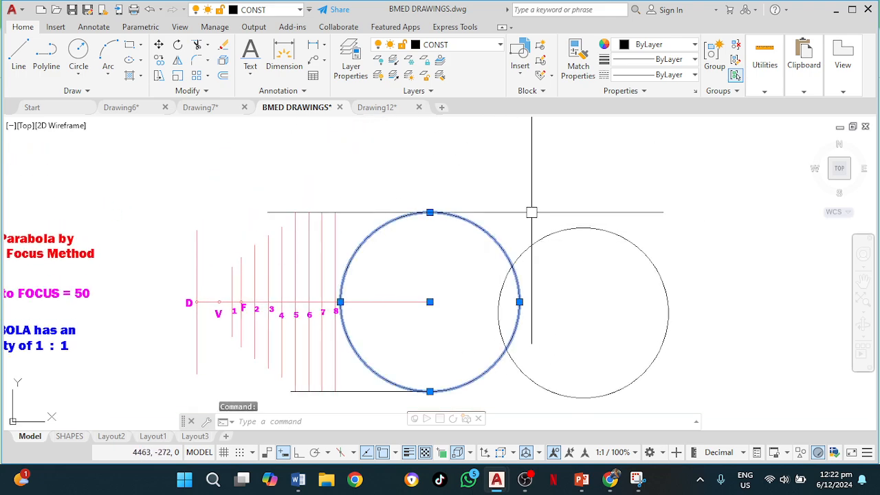
{"action": "key", "text": "Delete"}
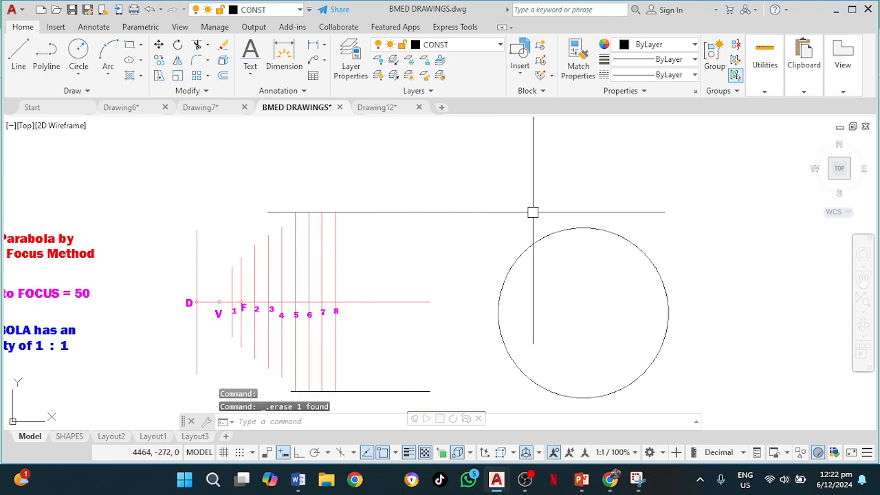
Resize the remaining circle to a radius equal to the distance from D to line 5 and centre it on F.
{"action": "left_click", "coordinate": [583, 228]}
{"action": "left_click", "coordinate": [583, 313]}
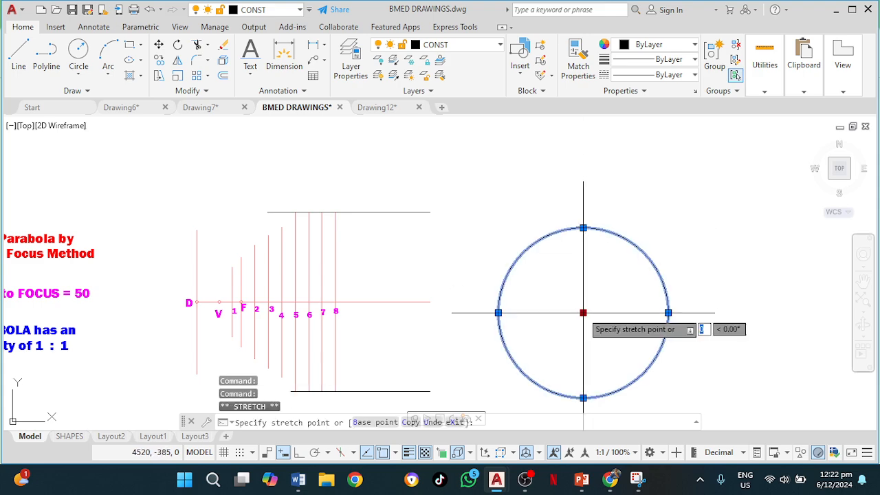
{"action": "left_click", "coordinate": [196, 303]}
{"action": "scroll", "coordinate": [274, 274], "scroll_direction": "up", "scroll_amount": 2}
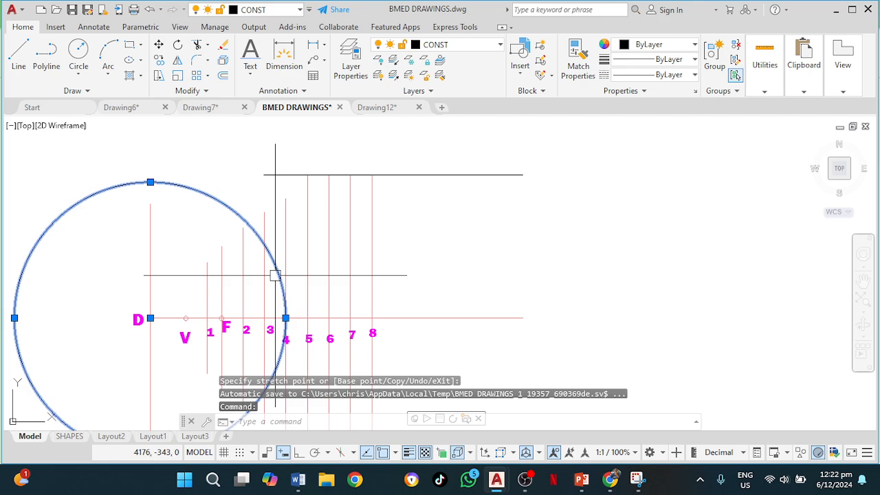
{"action": "left_click", "coordinate": [286, 317]}
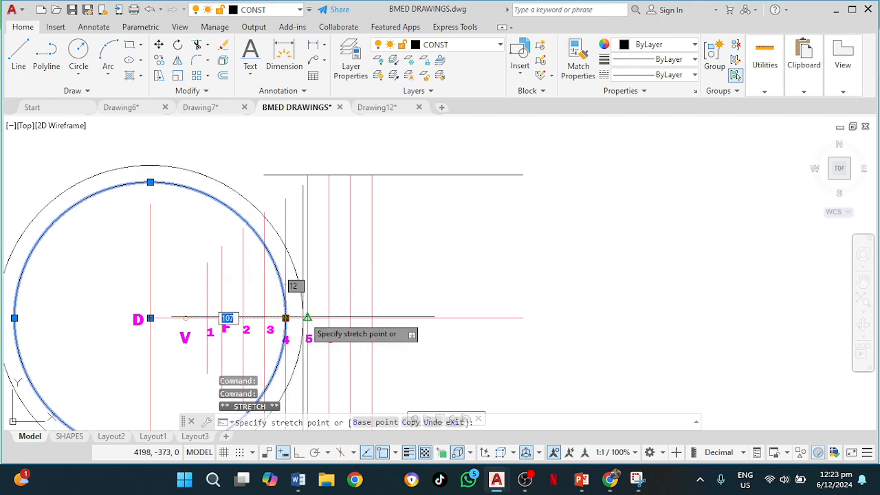
{"action": "left_click", "coordinate": [308, 318]}
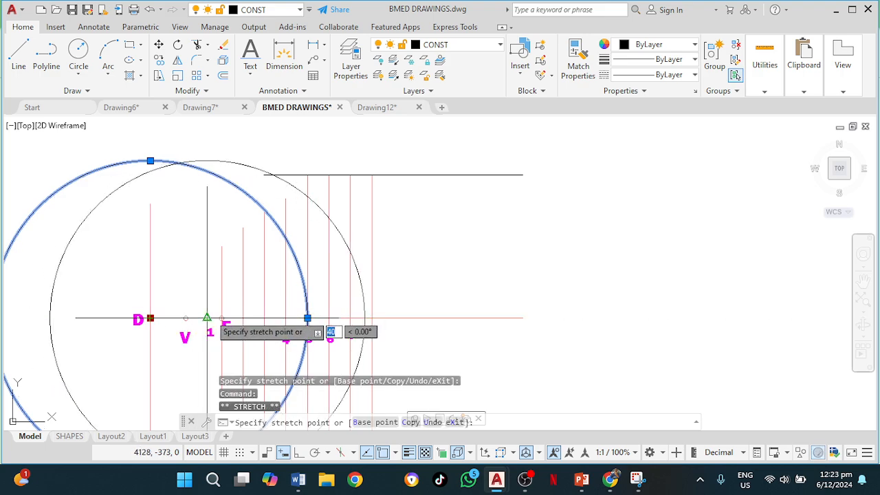
{"action": "left_click", "coordinate": [220, 317]}
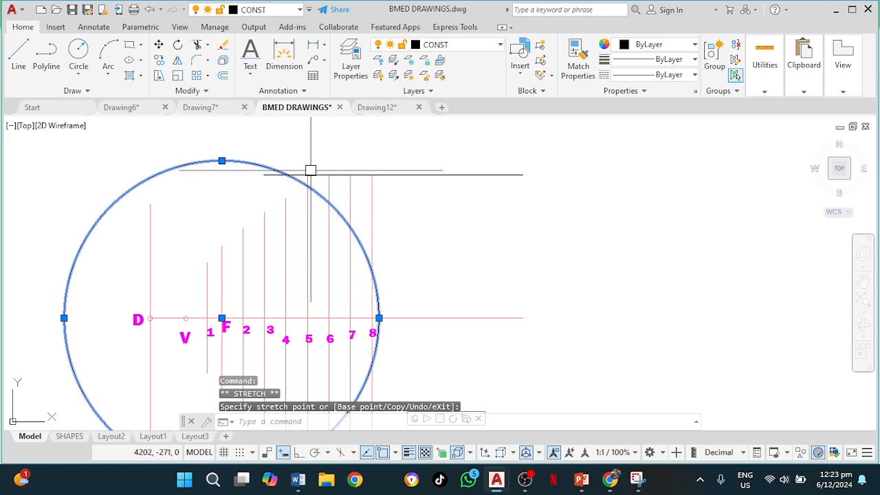
Trim the upper and lower ends of line 5 at the circle and remove the lower horizontal boundary line.
{"action": "scroll", "coordinate": [320, 182], "scroll_direction": "up", "scroll_amount": 4}
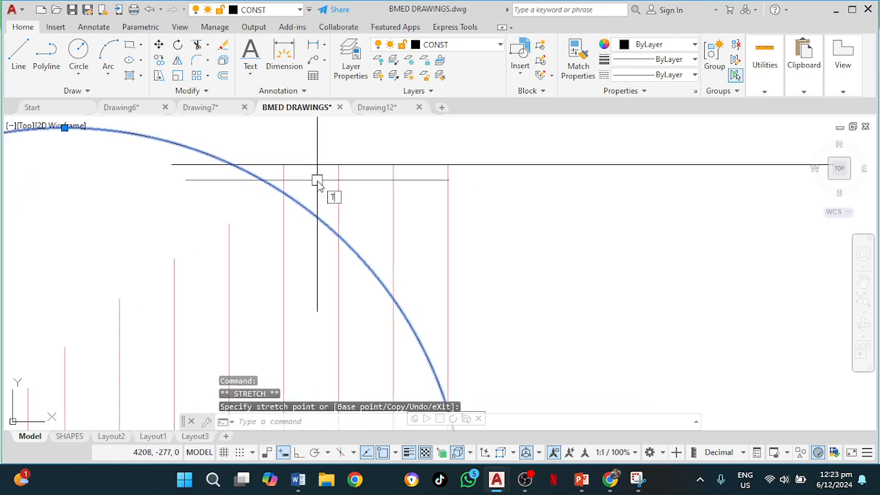
{"action": "key", "text": "Return"}
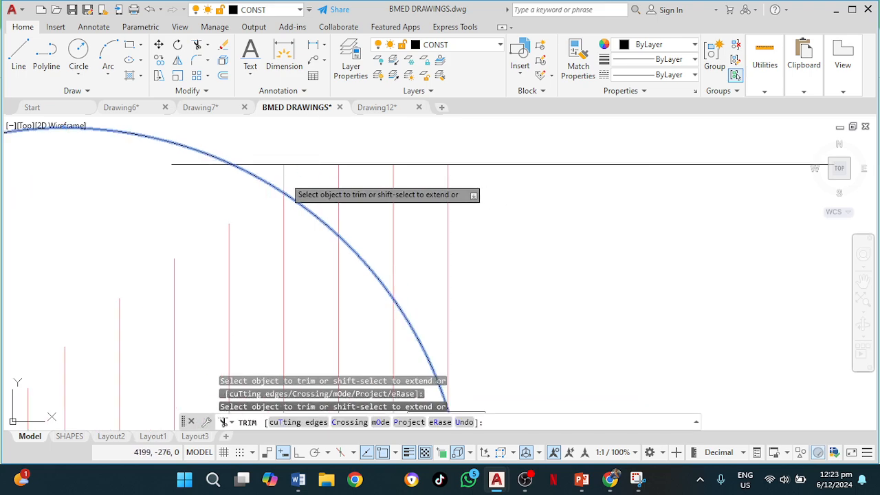
{"action": "scroll", "coordinate": [313, 242], "scroll_direction": "down", "scroll_amount": 4}
{"action": "middle_click_drag", "start_coordinate": [310, 261], "coordinate": [292, 84]}
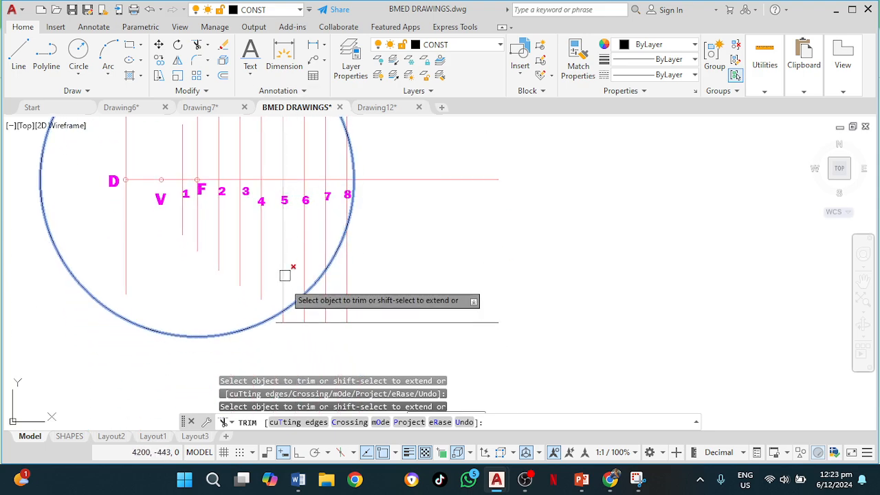
{"action": "scroll", "coordinate": [283, 308], "scroll_direction": "up", "scroll_amount": 2}
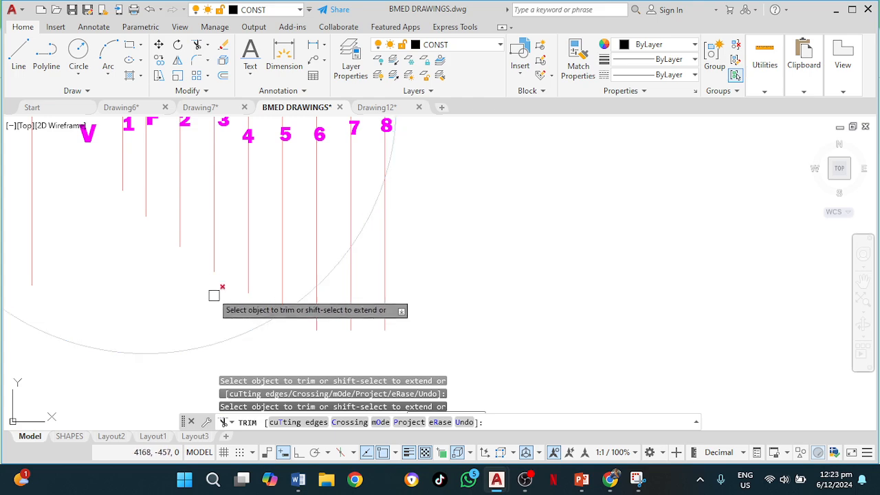
{"action": "key", "text": "Escape"}
Move the circle's centre back to D and stretch its radius out to line 6.
{"action": "scroll", "coordinate": [254, 260], "scroll_direction": "down", "scroll_amount": 3}
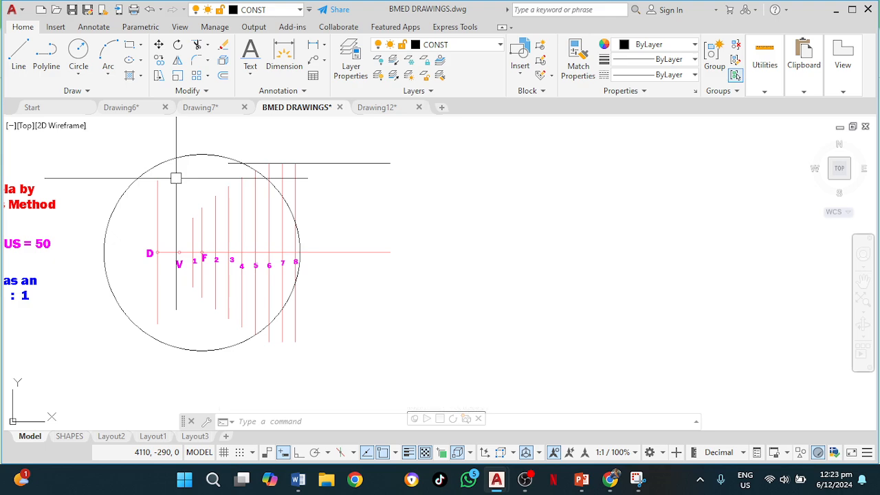
{"action": "left_click", "coordinate": [181, 157]}
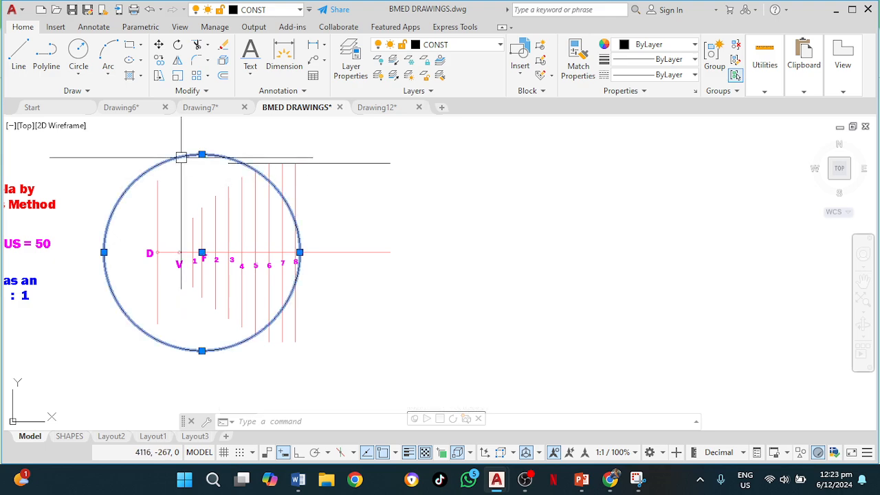
{"action": "scroll", "coordinate": [216, 252], "scroll_direction": "up", "scroll_amount": 4}
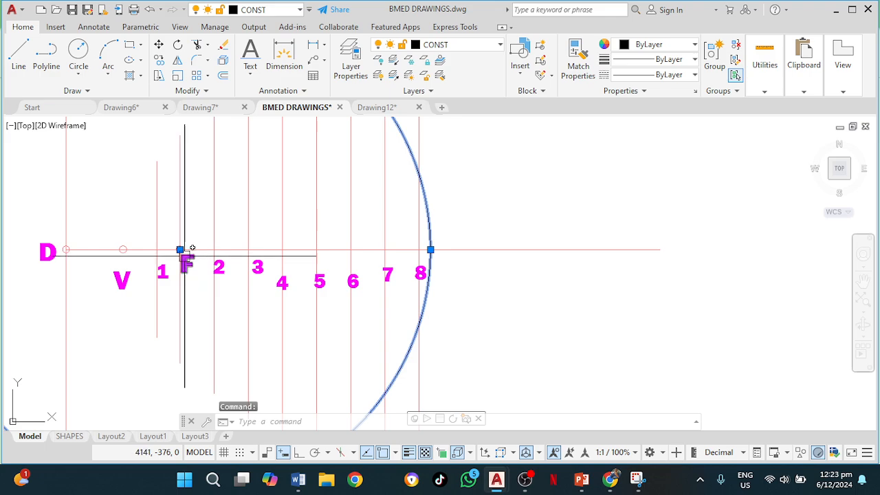
{"action": "left_click", "coordinate": [180, 249]}
{"action": "scroll", "coordinate": [110, 250], "scroll_direction": "down", "scroll_amount": 3}
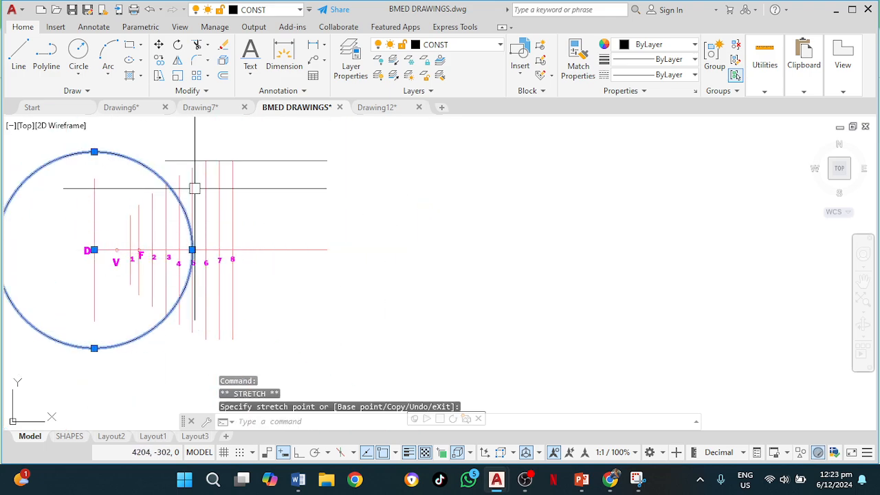
{"action": "scroll", "coordinate": [198, 187], "scroll_direction": "up", "scroll_amount": 2}
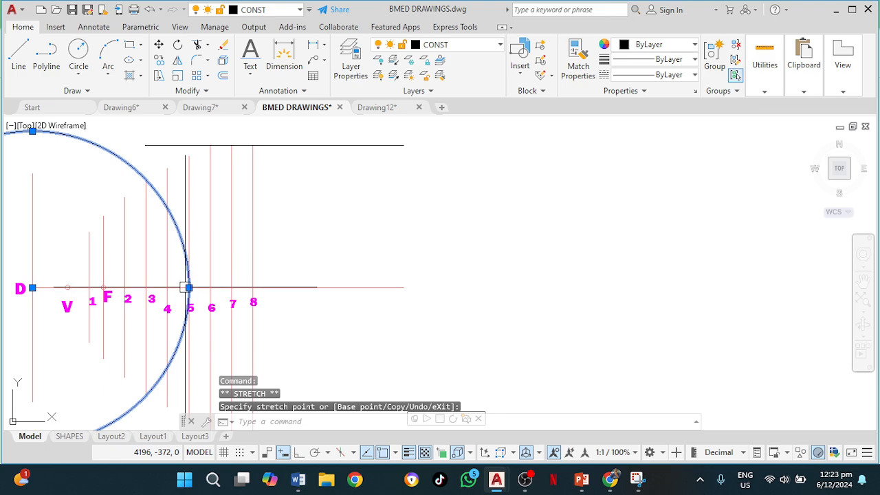
{"action": "left_click", "coordinate": [189, 288]}
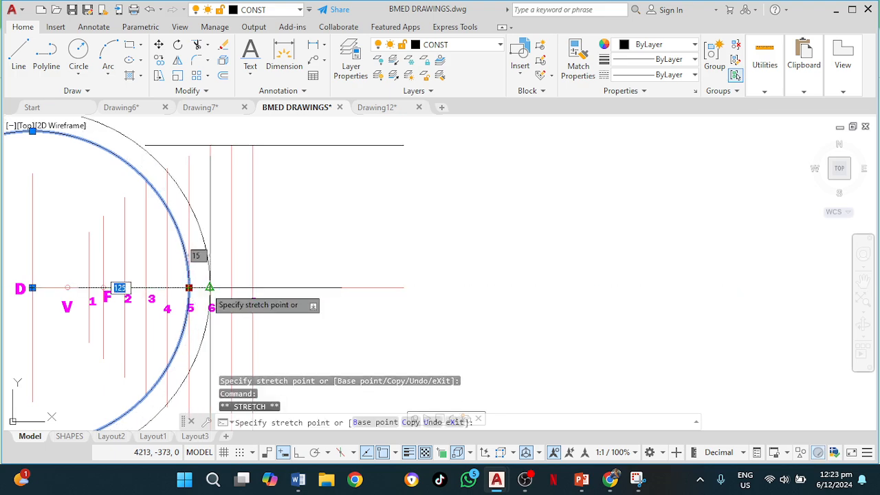
{"action": "left_click", "coordinate": [210, 287]}
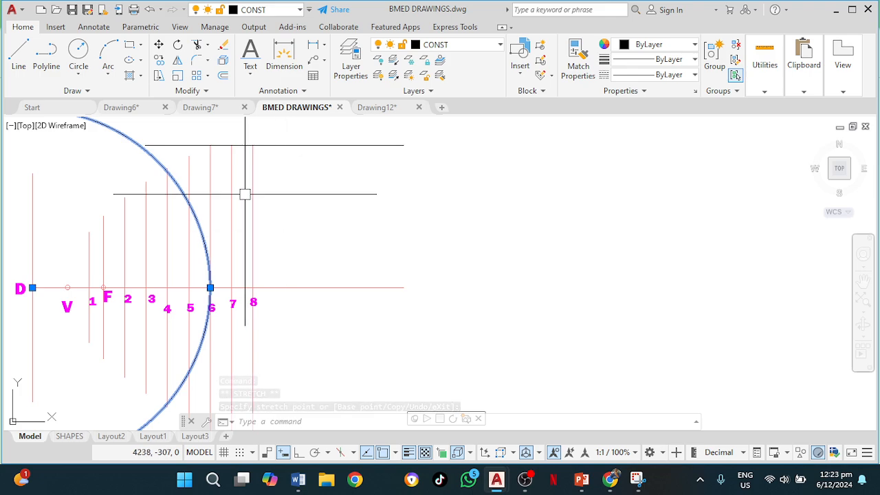
Move the circle's centre from D to F, keeping the radius equal to the distance from D to line 6.
{"action": "scroll", "coordinate": [244, 194], "scroll_direction": "down", "scroll_amount": 1}
{"action": "middle_click_drag", "start_coordinate": [245, 193], "coordinate": [345, 206]}
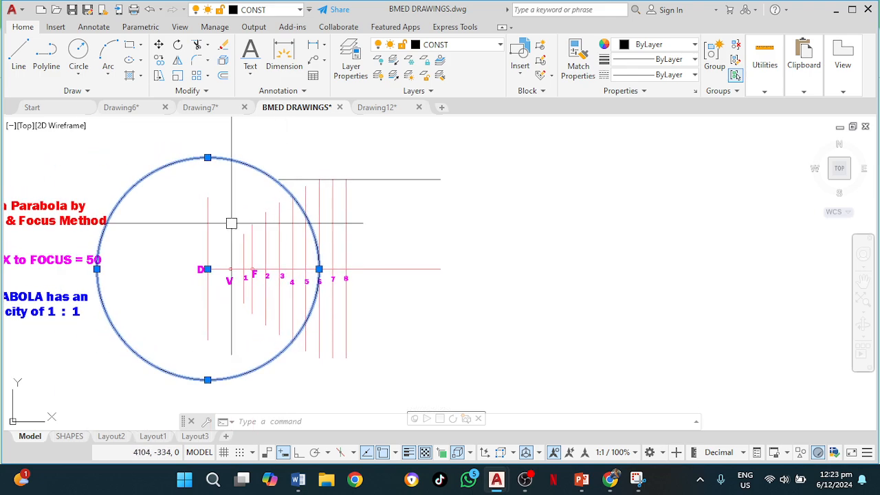
{"action": "left_click", "coordinate": [207, 269]}
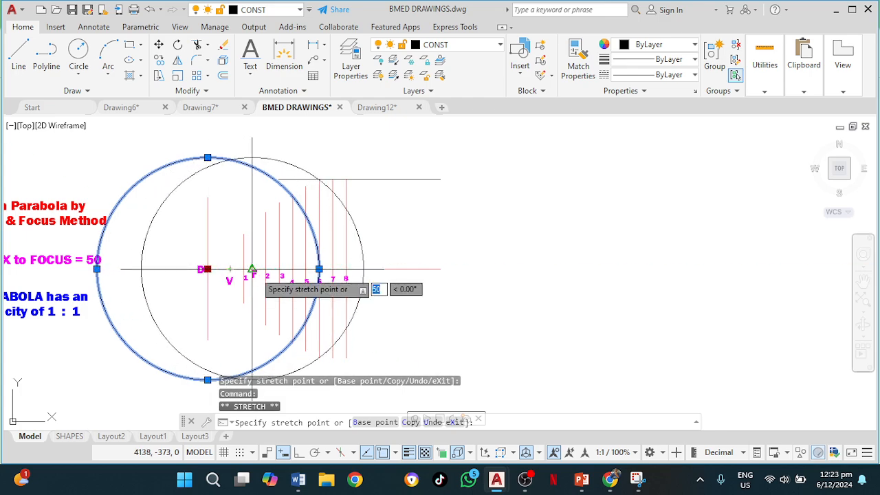
{"action": "scroll", "coordinate": [253, 273], "scroll_direction": "up", "scroll_amount": 3}
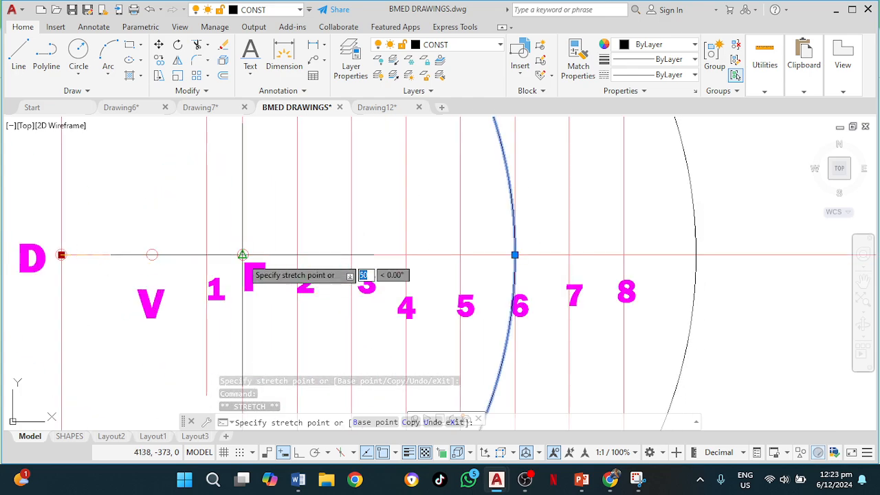
{"action": "left_click", "coordinate": [243, 255]}
{"action": "scroll", "coordinate": [323, 223], "scroll_direction": "down", "scroll_amount": 3}
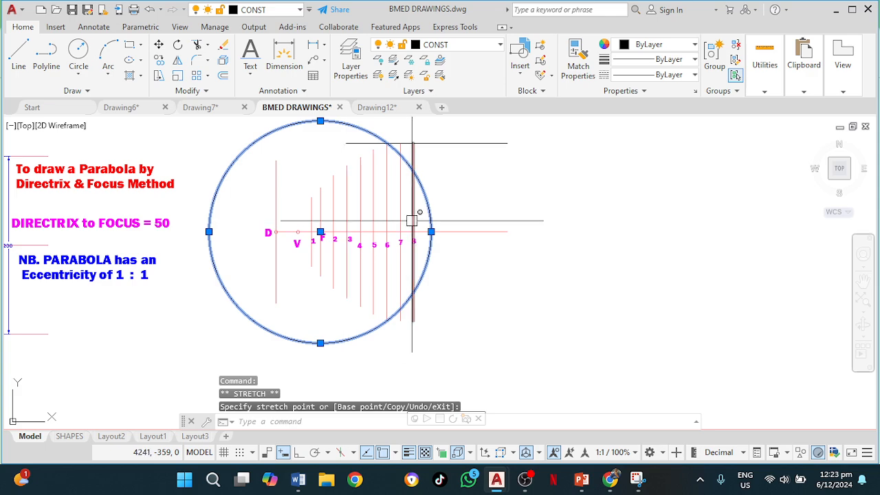
Delete the circle centred on F together with vertical lines 7 and 8.
{"action": "scroll", "coordinate": [395, 165], "scroll_direction": "up", "scroll_amount": 2}
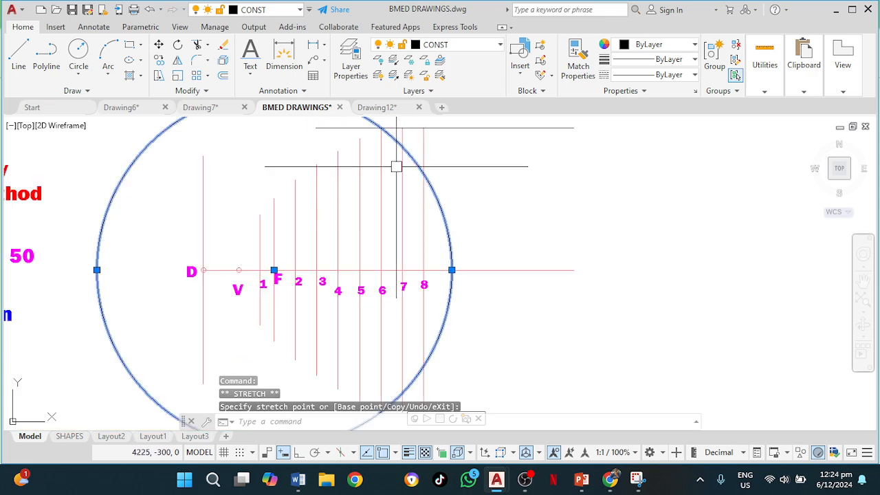
{"action": "middle_click_drag", "start_coordinate": [393, 152], "coordinate": [392, 220]}
{"action": "scroll", "coordinate": [395, 219], "scroll_direction": "up", "scroll_amount": 2}
{"action": "scroll", "coordinate": [396, 217], "scroll_direction": "up", "scroll_amount": 2}
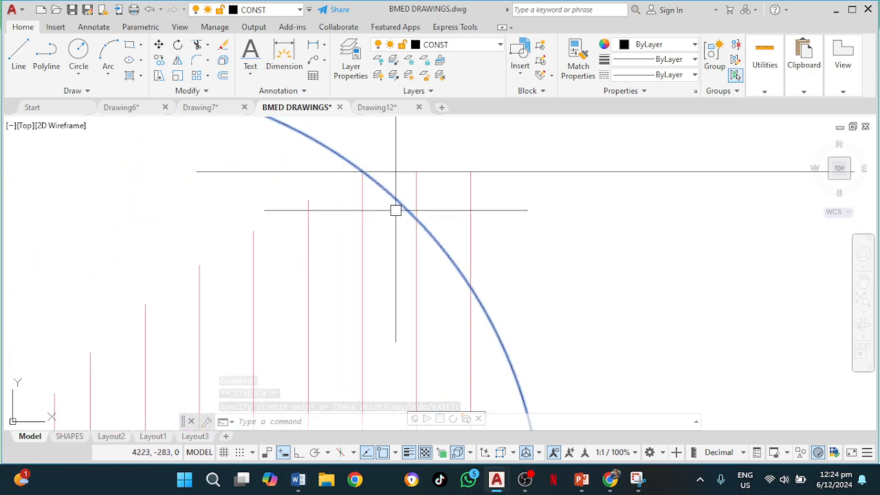
{"action": "scroll", "coordinate": [394, 208], "scroll_direction": "down", "scroll_amount": 4}
{"action": "mouse_move", "coordinate": [403, 243]}
{"action": "middle_mouse_down"}
{"action": "mouse_move", "coordinate": [371, 161]}
{"action": "mouse_move", "coordinate": [369, 105]}
{"action": "middle_mouse_up"}
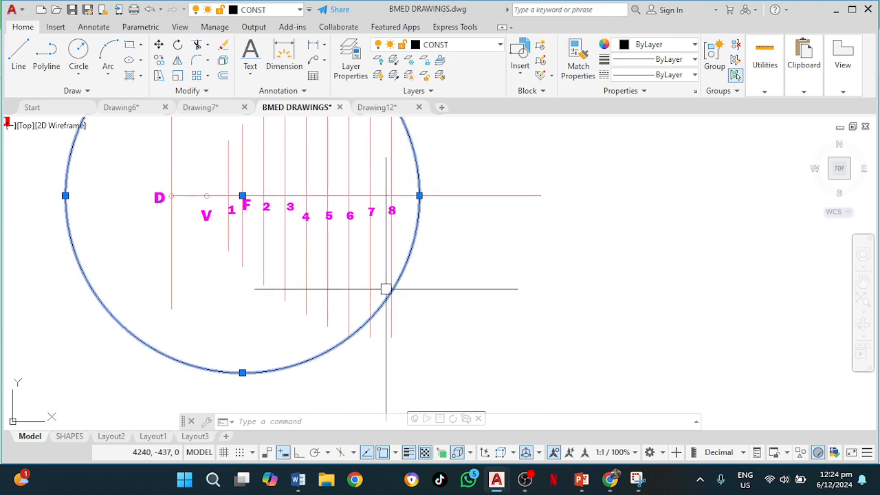
{"action": "left_click", "coordinate": [369, 256]}
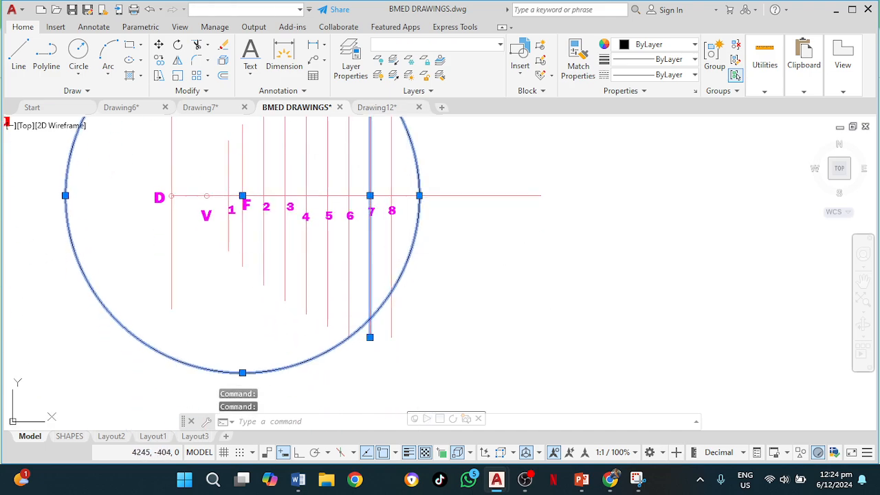
{"action": "key", "text": "Delete"}
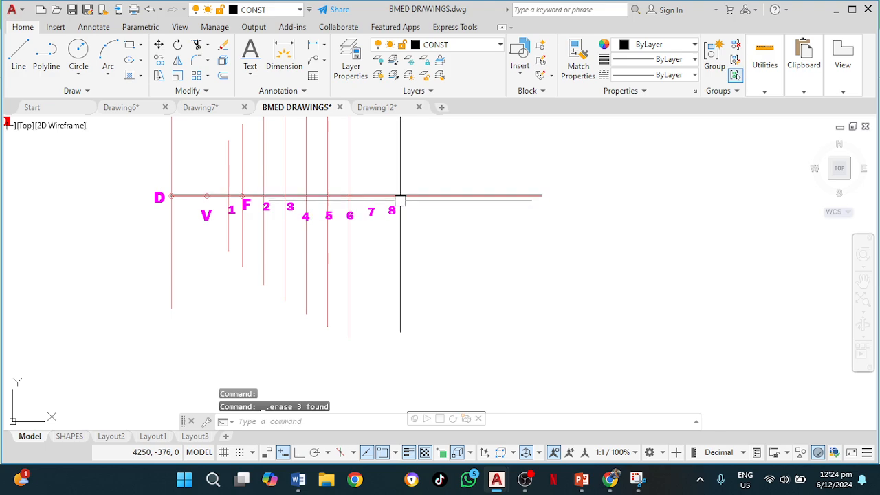
Delete the labels 7 and 8 and the remaining upper horizontal boundary line.
{"action": "left_click", "coordinate": [389, 214]}
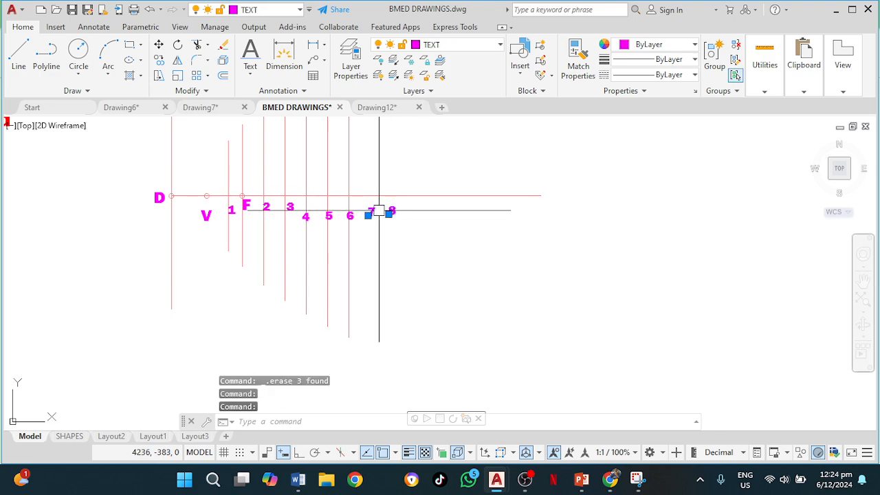
{"action": "key", "text": "Delete"}
{"action": "scroll", "coordinate": [462, 219], "scroll_direction": "down", "scroll_amount": 3}
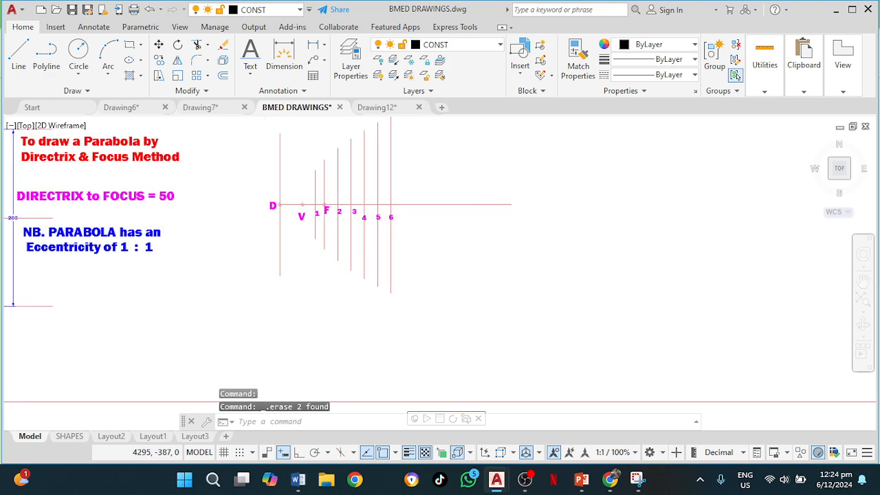
{"action": "left_click", "coordinate": [413, 210]}
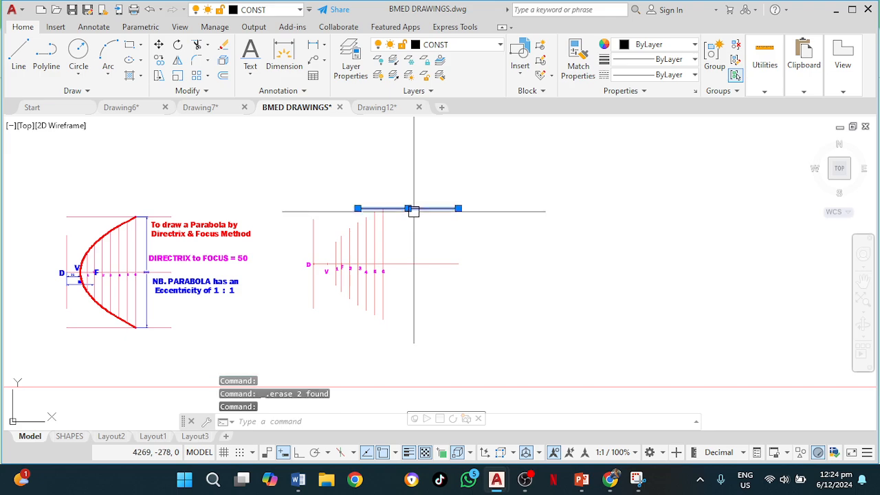
{"action": "key", "text": "Delete"}
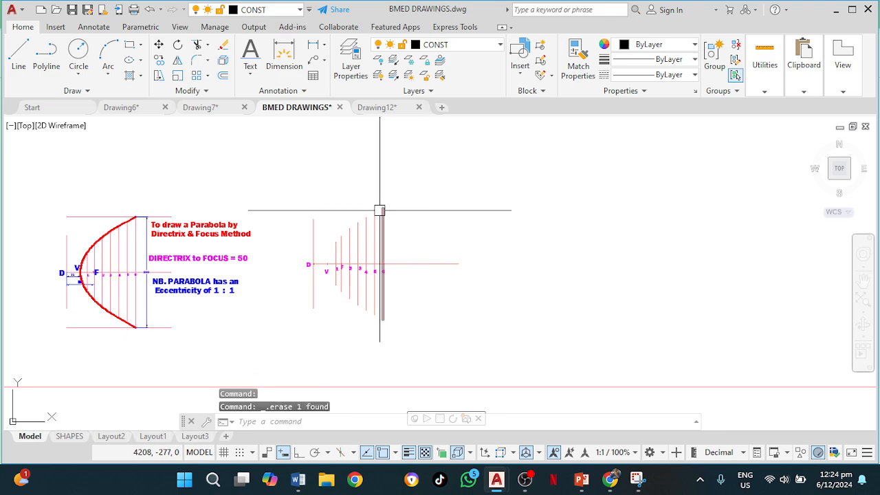
{"action": "scroll", "coordinate": [379, 211], "scroll_direction": "up", "scroll_amount": 2}
{"action": "scroll", "coordinate": [343, 220], "scroll_direction": "down", "scroll_amount": 2}
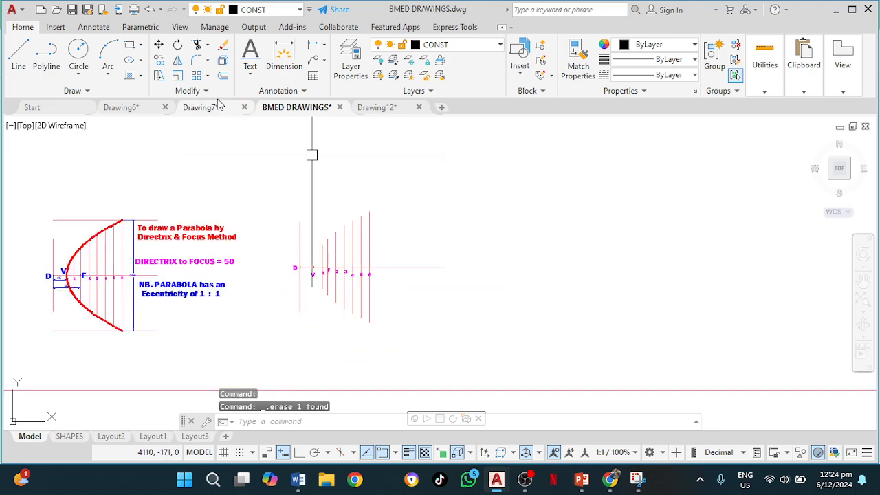
On the OUTLINE P&S layer, start a fit-point spline through the upper ends of the vertical lines from line 6 to line 1.
{"action": "left_click", "coordinate": [479, 50]}
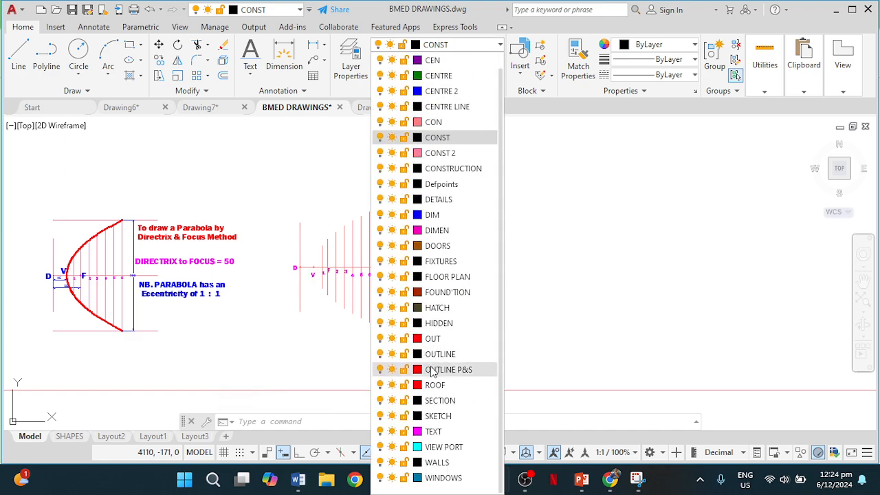
{"action": "left_click", "coordinate": [435, 369]}
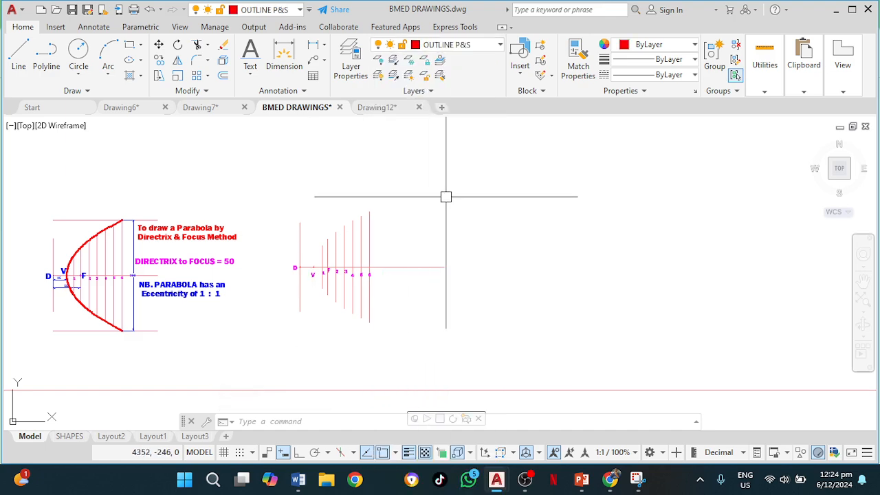
{"action": "type", "text": "spl"}
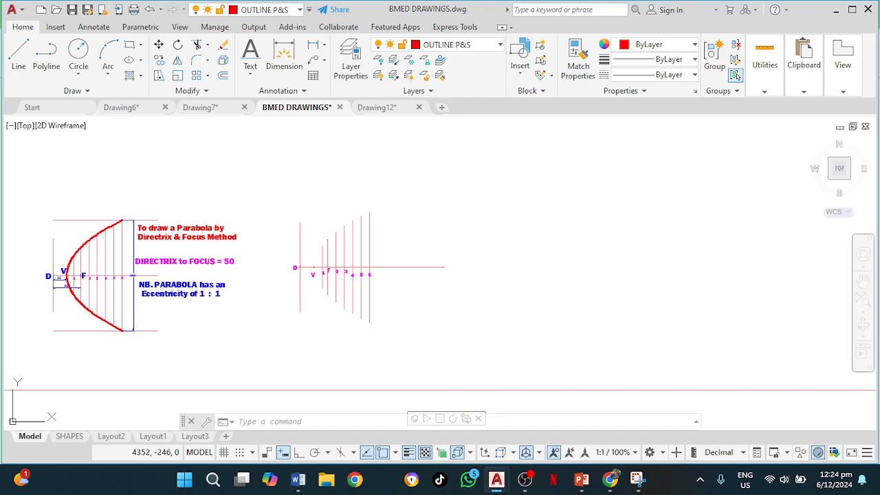
{"action": "key", "text": "Return"}
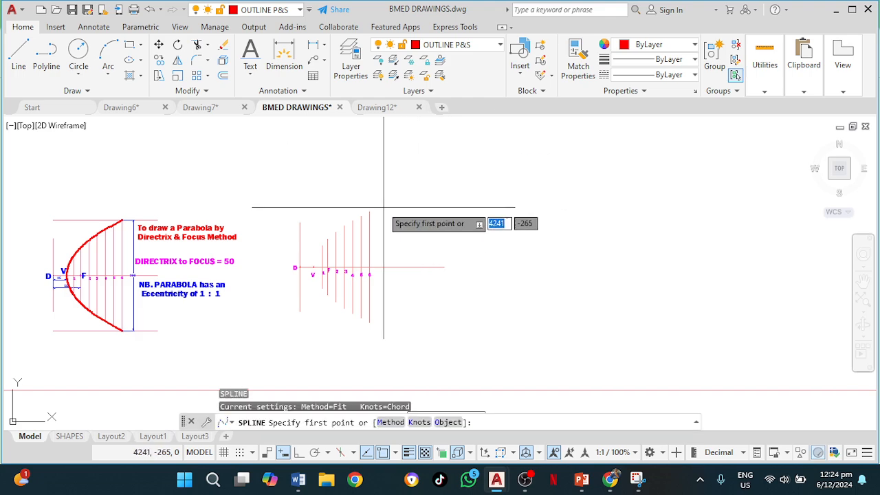
{"action": "scroll", "coordinate": [374, 213], "scroll_direction": "up", "scroll_amount": 4}
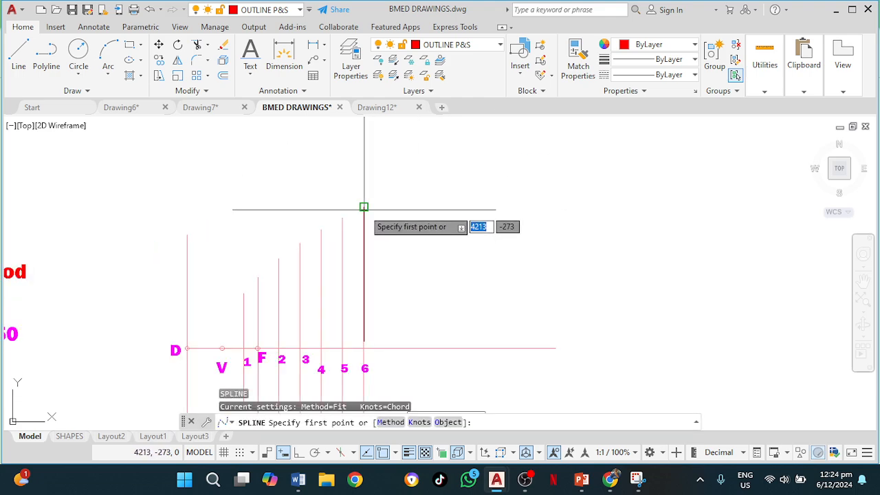
{"action": "left_click", "coordinate": [363, 207]}
{"action": "left_click", "coordinate": [342, 218]}
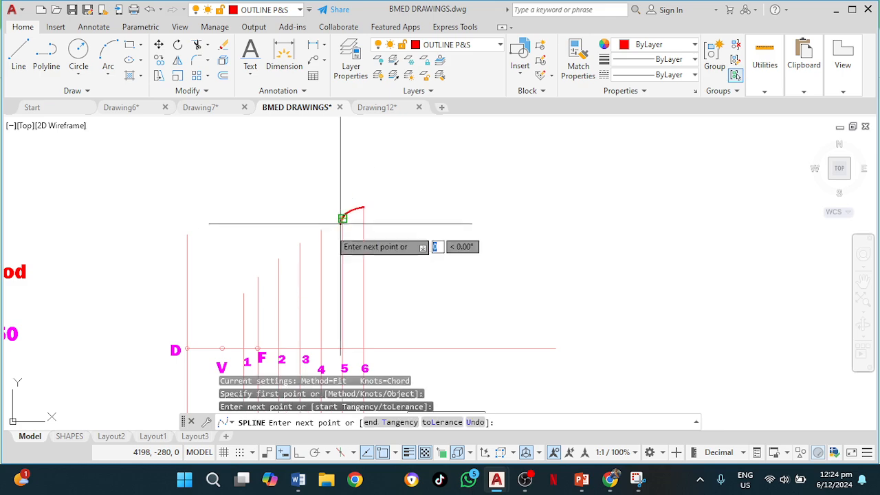
{"action": "left_click", "coordinate": [321, 230]}
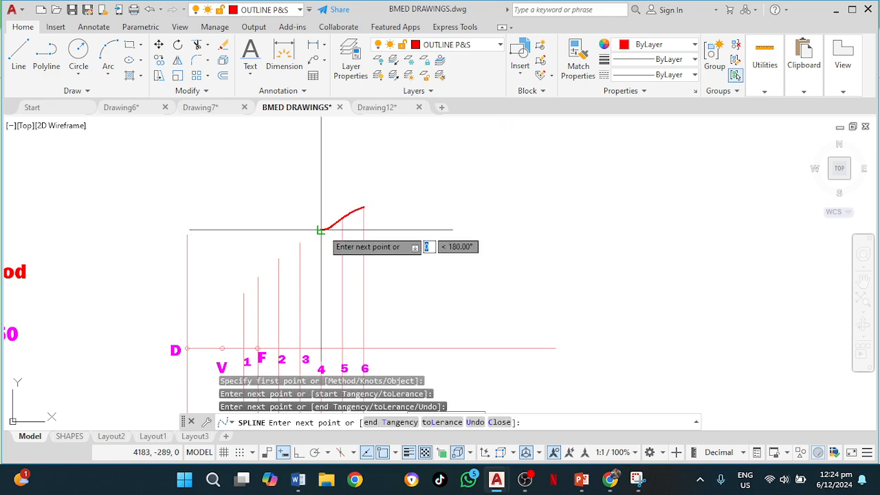
{"action": "left_click", "coordinate": [300, 243]}
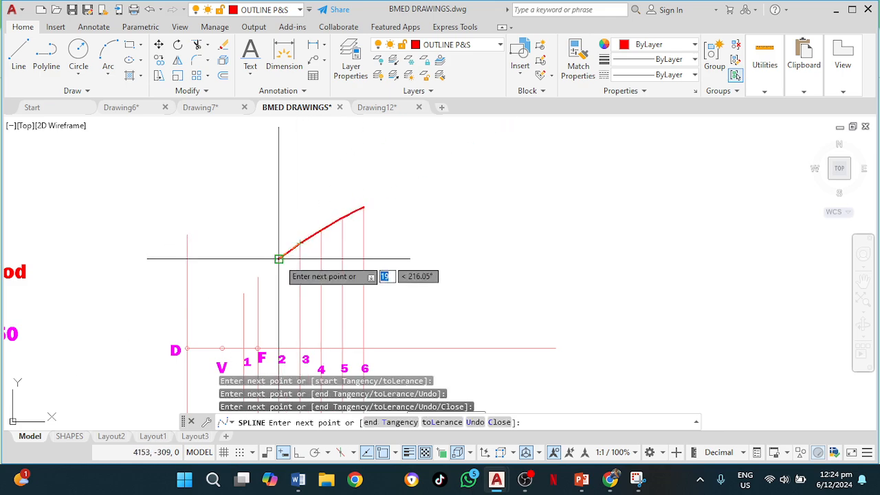
{"action": "left_click", "coordinate": [279, 258]}
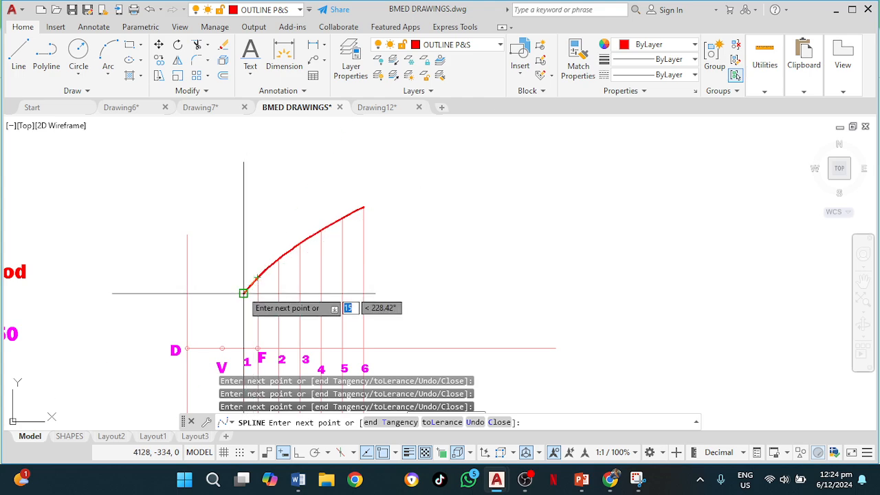
{"action": "left_click", "coordinate": [244, 293]}
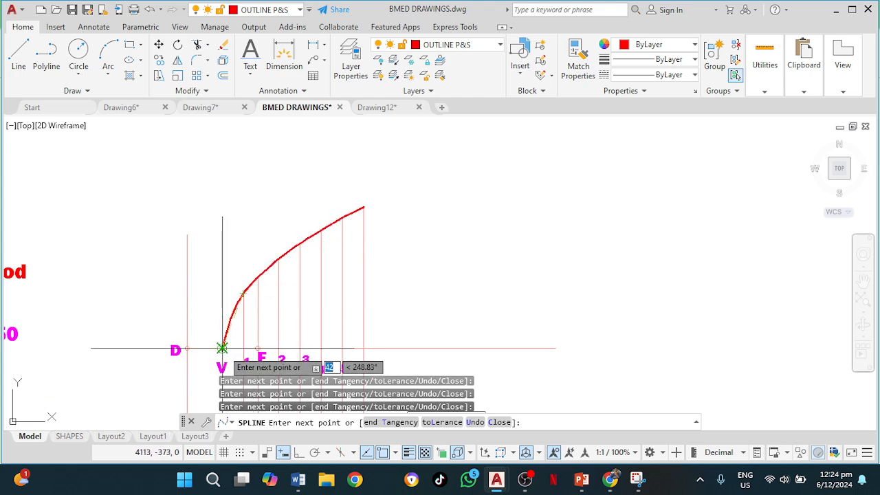
Continue the spline through V and the lower ends of lines 1 to 6, ending it slightly beyond line 6.
{"action": "middle_click_drag", "start_coordinate": [222, 347], "coordinate": [193, 190]}
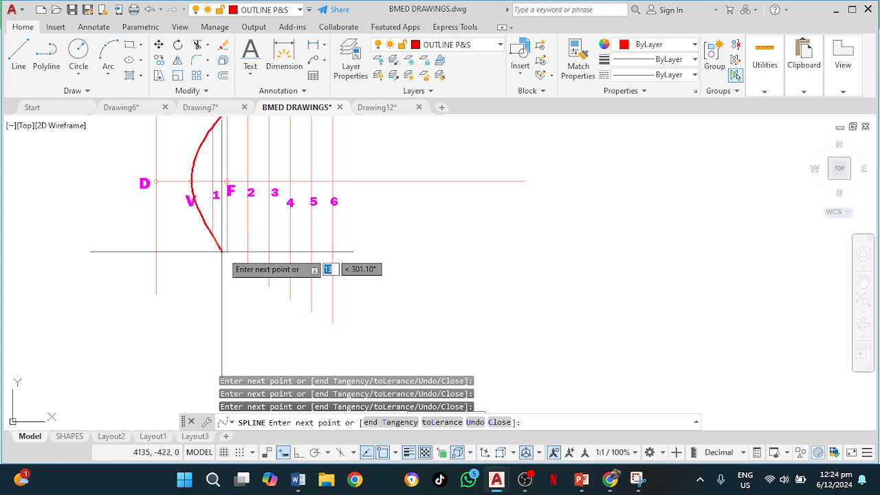
{"action": "left_click", "coordinate": [269, 286]}
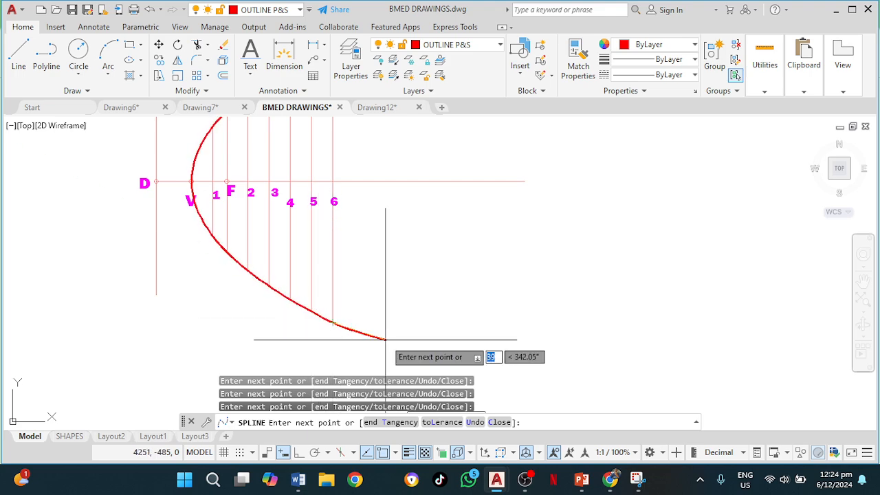
{"action": "key", "text": "Return"}
Trim the spline's lower end where it extends beyond line 6.
{"action": "type", "text": "T"}
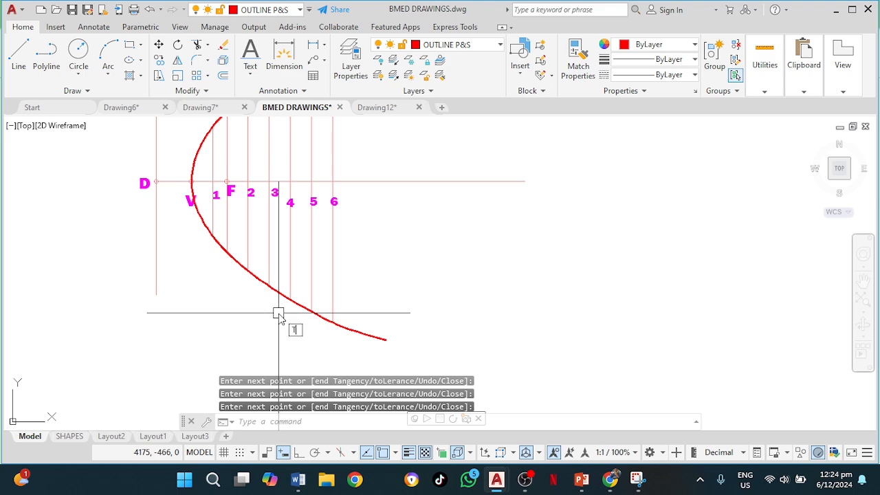
{"action": "type", "text": "R"}
{"action": "key", "text": "Return"}
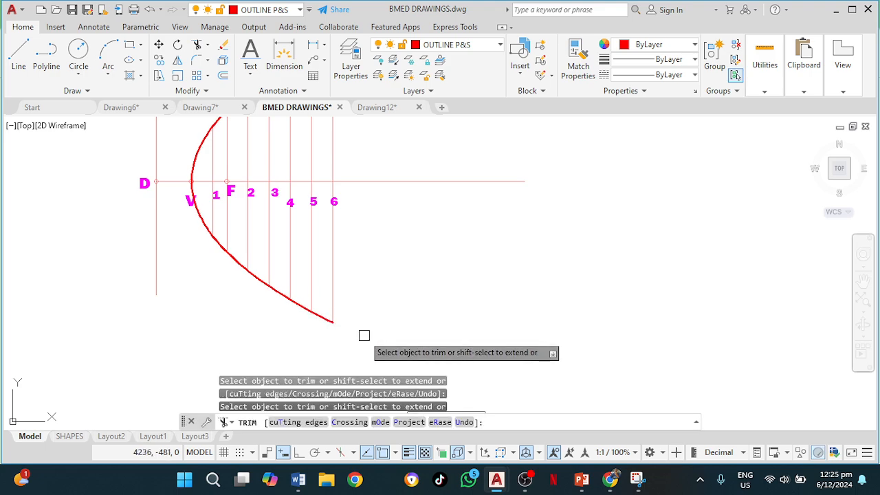
{"action": "key", "text": "Escape"}
{"action": "scroll", "coordinate": [364, 290], "scroll_direction": "down", "scroll_amount": 2}
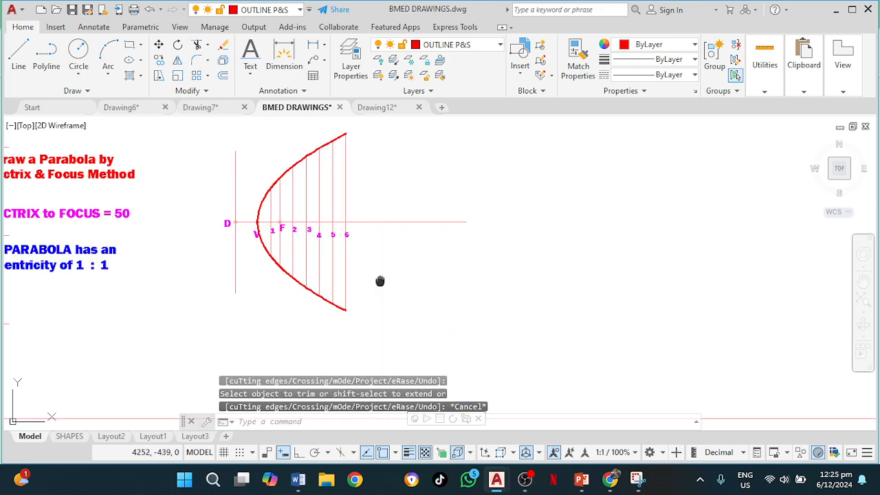
{"action": "mouse_move", "coordinate": [380, 281]}
{"action": "middle_mouse_down"}
{"action": "mouse_move", "coordinate": [432, 285]}
{"action": "mouse_move", "coordinate": [436, 265]}
{"action": "mouse_move", "coordinate": [426, 287]}
{"action": "middle_mouse_up"}
{"action": "scroll", "coordinate": [429, 267], "scroll_direction": "down", "scroll_amount": 2}
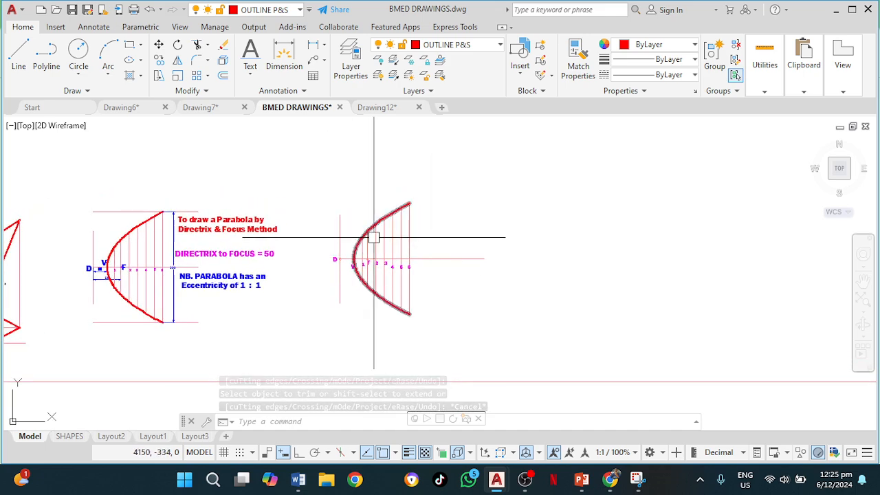
On the DIM layer, add a horizontal linear dimension from D to F, placed below the axis near the directrix's lower end.
{"action": "scroll", "coordinate": [375, 235], "scroll_direction": "up", "scroll_amount": 2}
{"action": "middle_click_drag", "start_coordinate": [337, 261], "coordinate": [425, 227]}
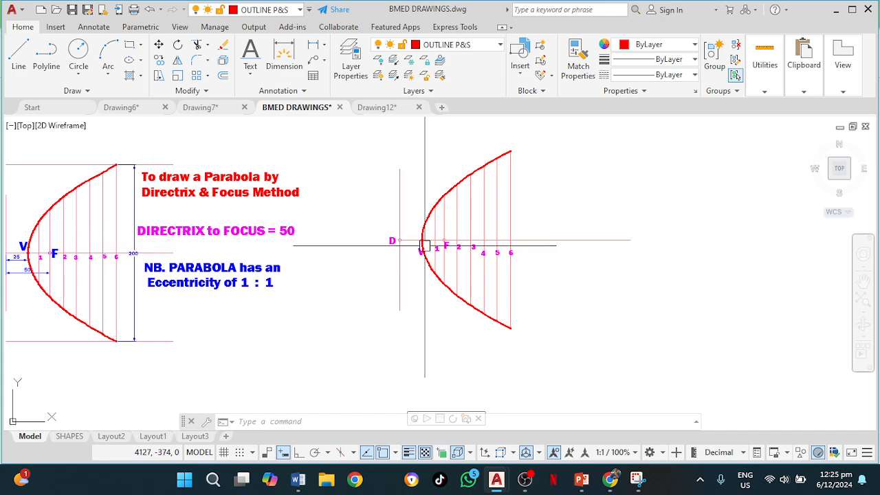
{"action": "left_click", "coordinate": [480, 46]}
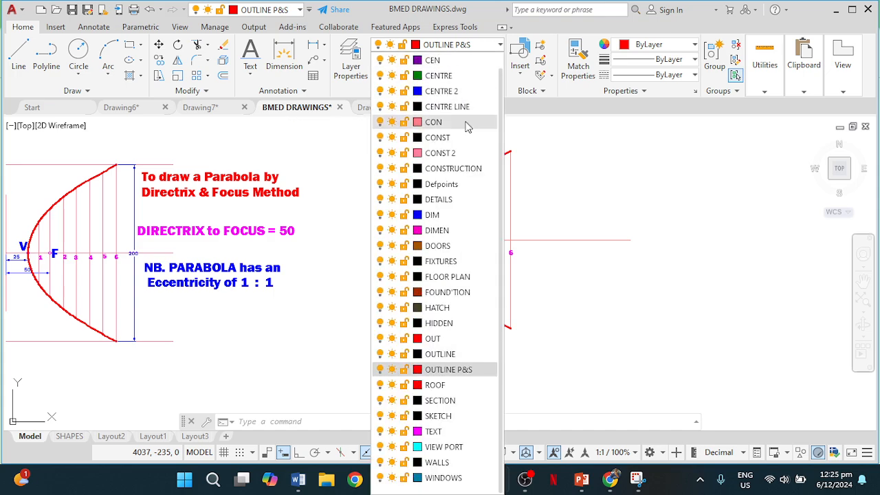
{"action": "left_click", "coordinate": [432, 216]}
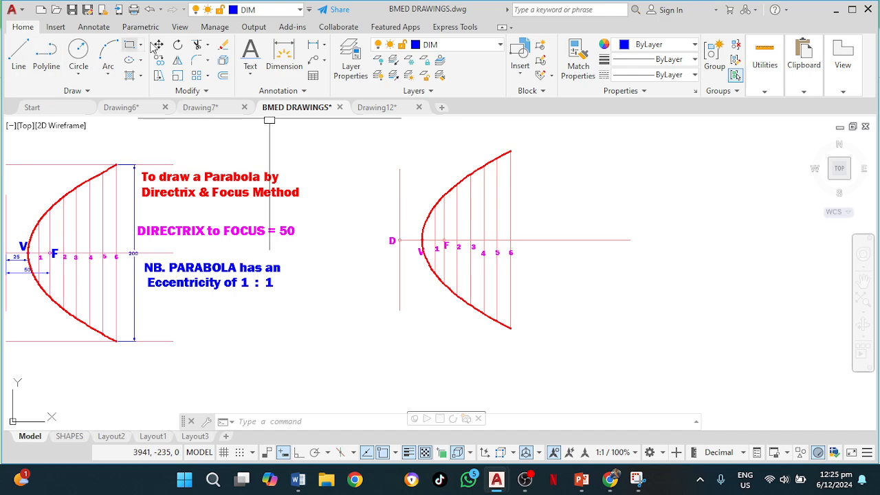
{"action": "left_click", "coordinate": [316, 46]}
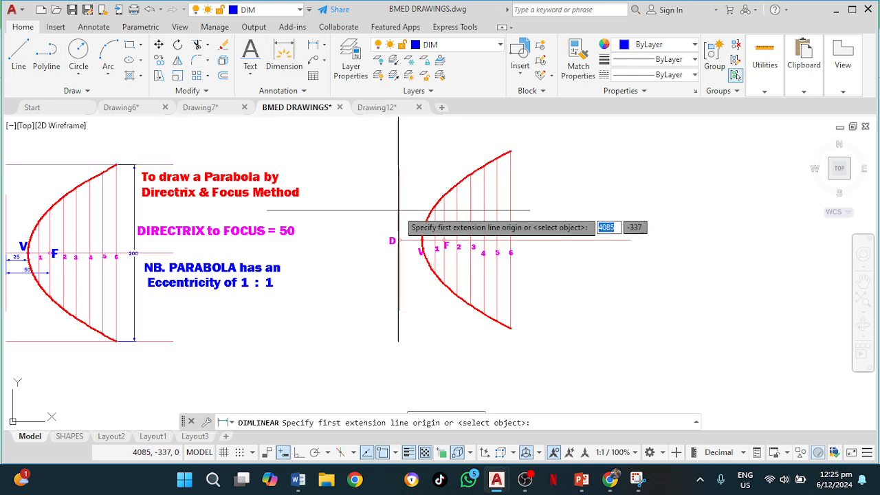
{"action": "left_click", "coordinate": [399, 240]}
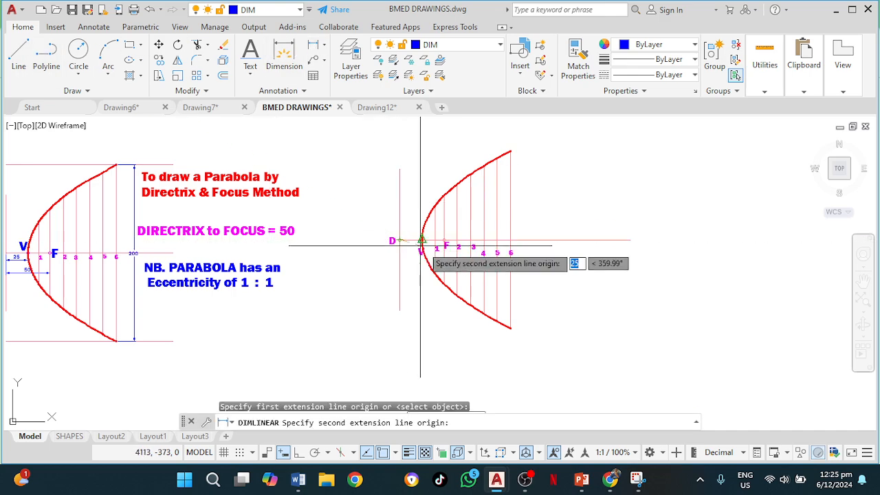
{"action": "left_click", "coordinate": [444, 240]}
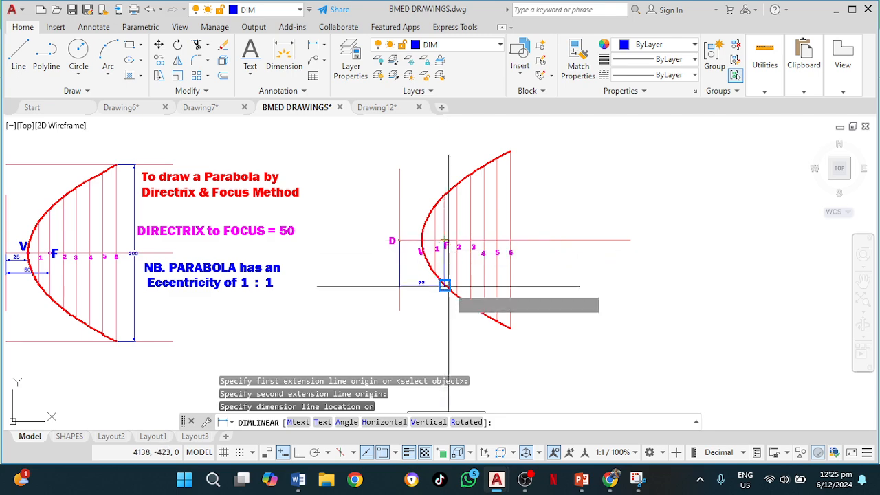
{"action": "left_click", "coordinate": [444, 308]}
Add a horizontal linear dimension from D to the vertex V, placing its dimension line on the axis.
{"action": "scroll", "coordinate": [446, 303], "scroll_direction": "up", "scroll_amount": 2}
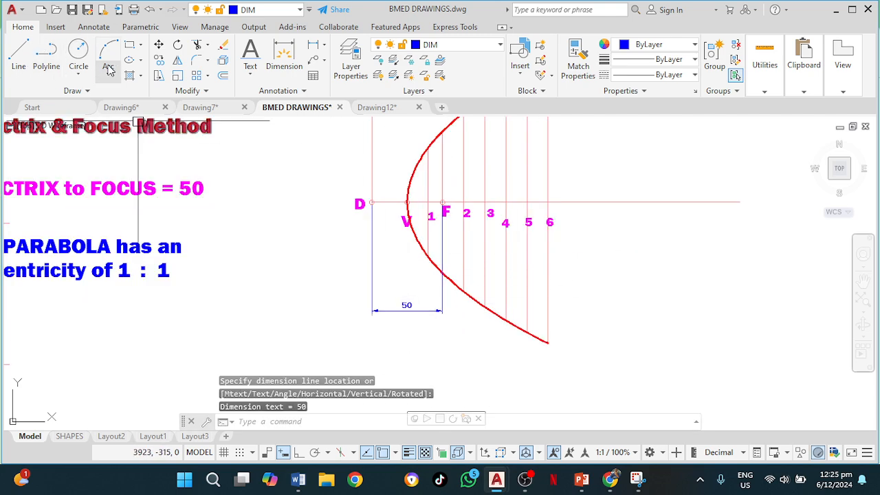
{"action": "key", "text": "Return"}
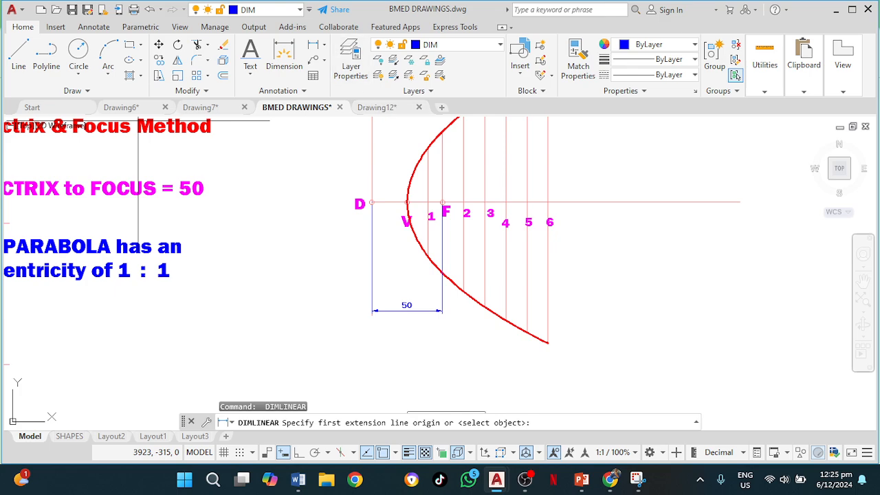
{"action": "left_click", "coordinate": [372, 203]}
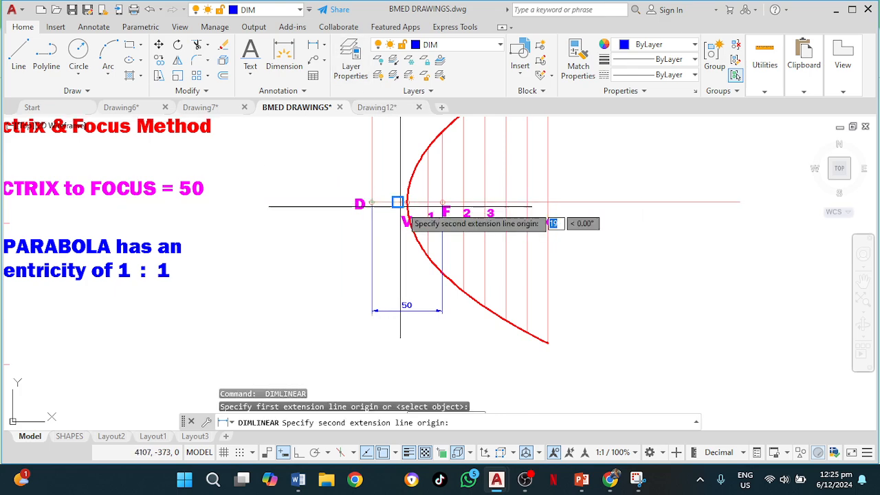
{"action": "left_click", "coordinate": [406, 203]}
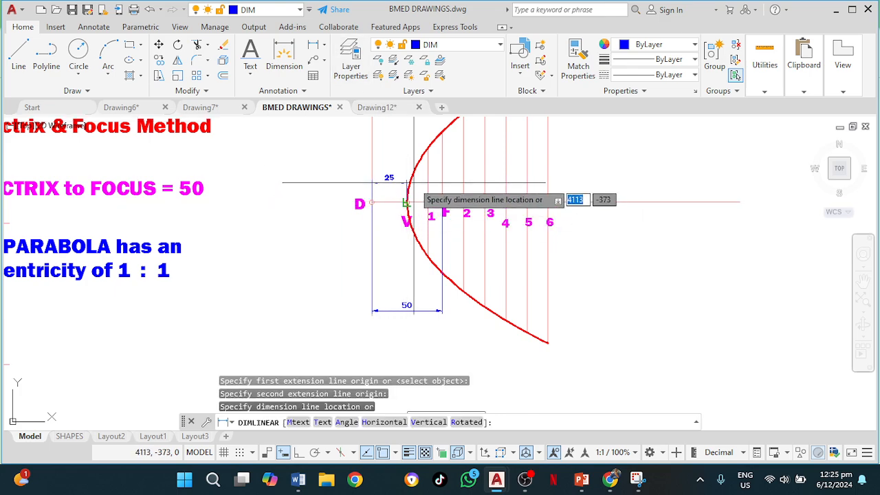
{"action": "left_click", "coordinate": [399, 201]}
{"action": "scroll", "coordinate": [390, 198], "scroll_direction": "up", "scroll_amount": 2}
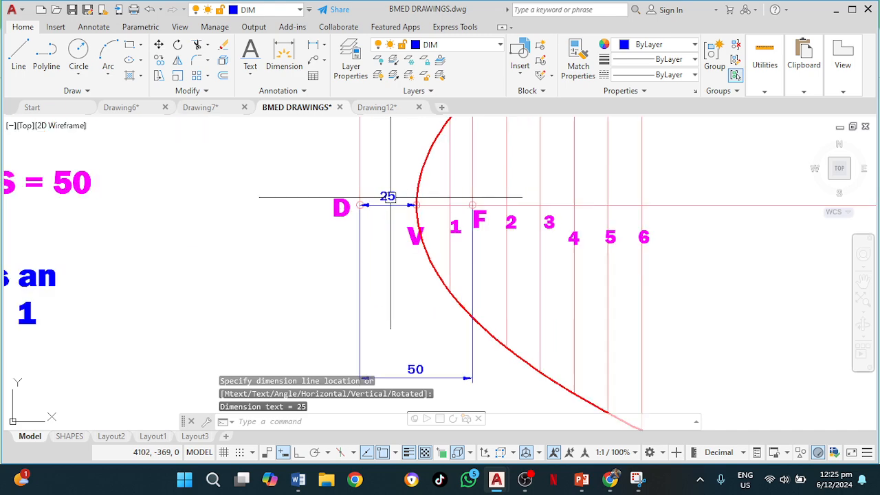
Move the D-to-V dimension line slightly above the axis so it clears the centre line, and deselect it.
{"action": "left_click", "coordinate": [392, 197]}
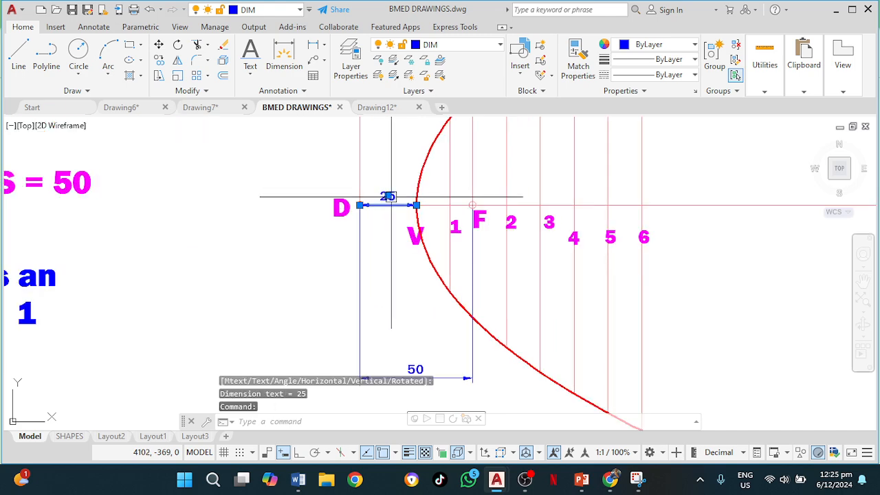
{"action": "left_click", "coordinate": [389, 196]}
{"action": "left_click", "coordinate": [389, 183]}
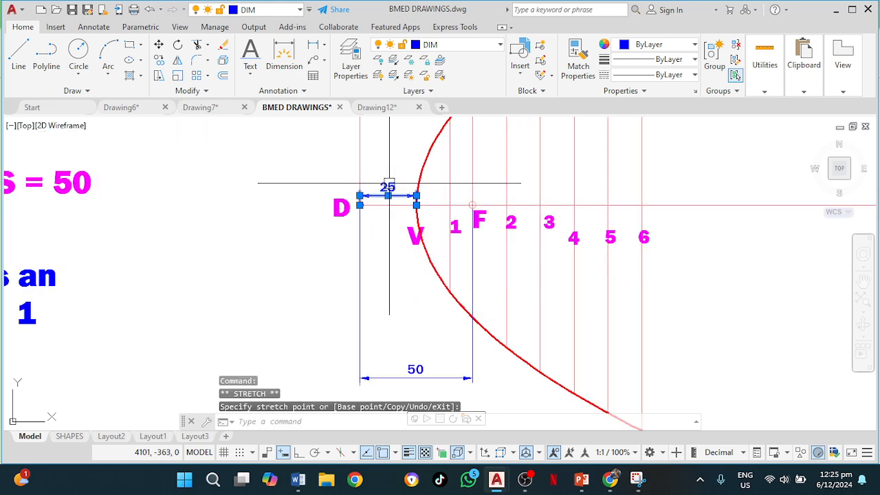
{"action": "key", "text": "Escape"}
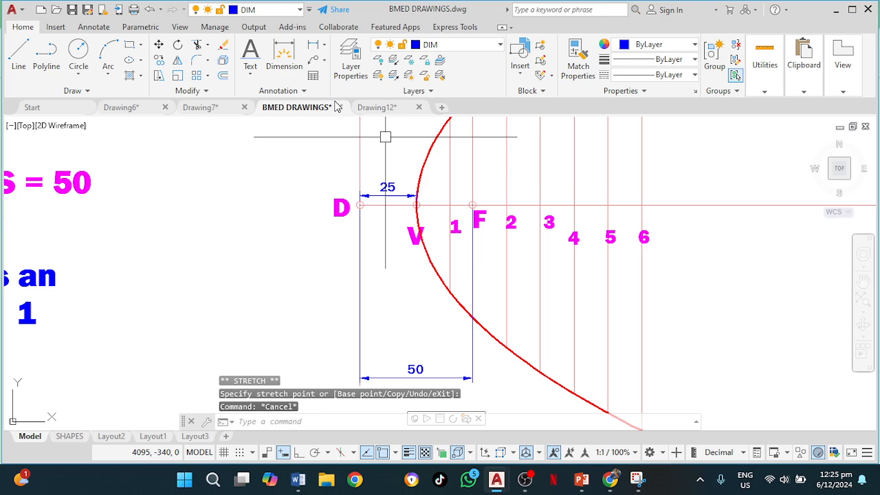
Add a vertical linear dimension between the parabola's lower and upper ends at line 6, placed just outside its open side.
{"action": "left_click", "coordinate": [313, 45]}
{"action": "scroll", "coordinate": [616, 283], "scroll_direction": "down", "scroll_amount": 3}
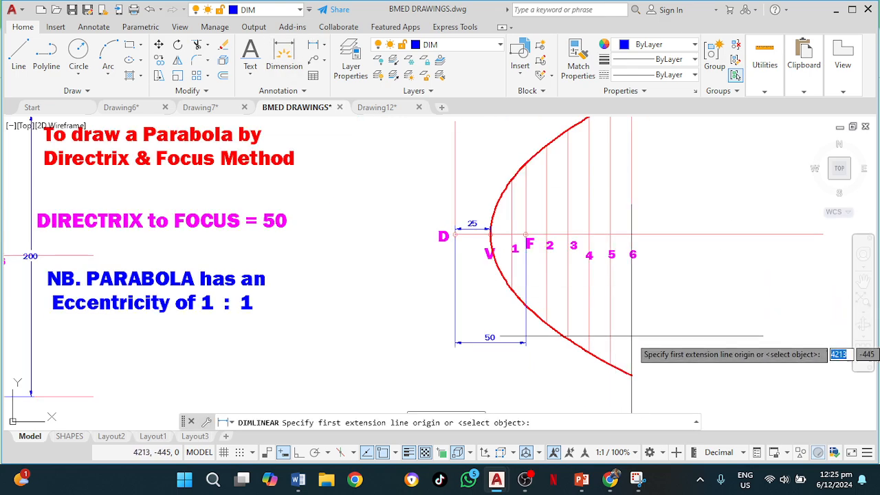
{"action": "left_click", "coordinate": [631, 375]}
{"action": "middle_click_drag", "start_coordinate": [631, 225], "coordinate": [591, 331]}
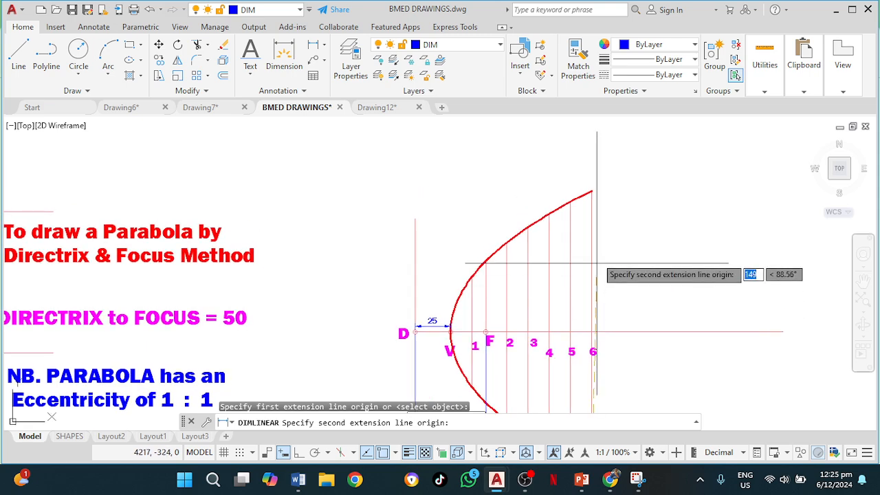
{"action": "left_click", "coordinate": [591, 190]}
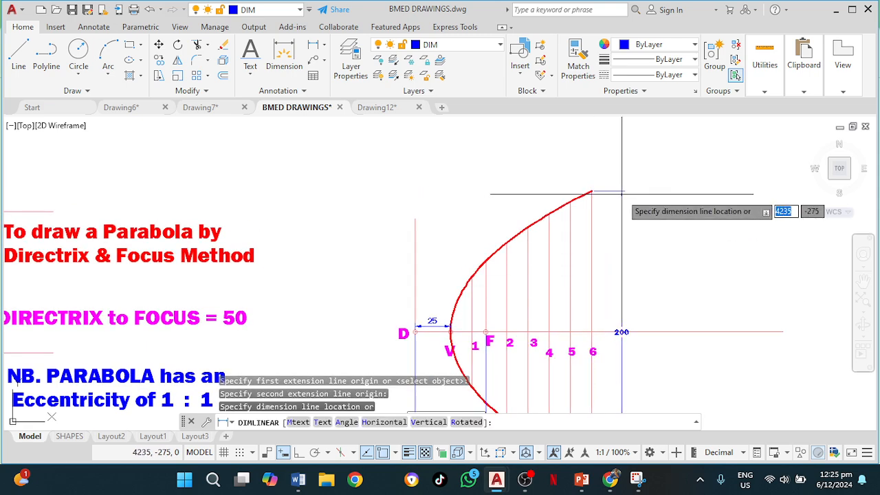
{"action": "left_click", "coordinate": [624, 193]}
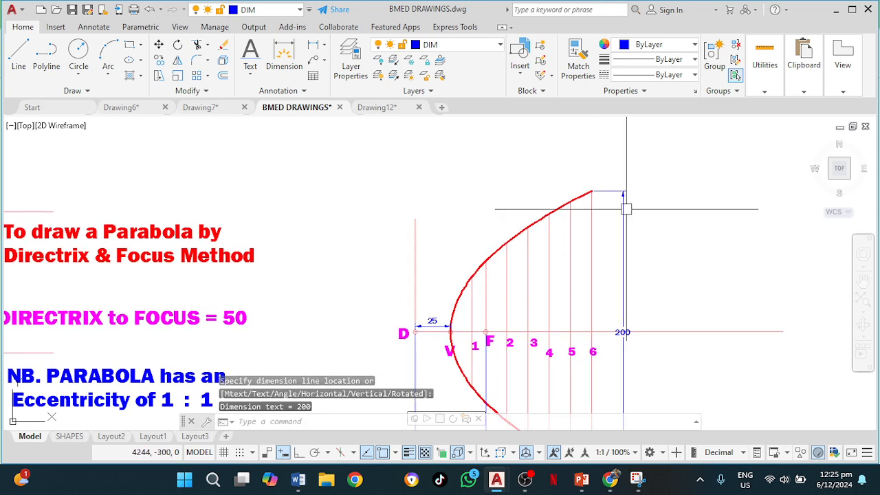
{"action": "scroll", "coordinate": [619, 186], "scroll_direction": "down", "scroll_amount": 2}
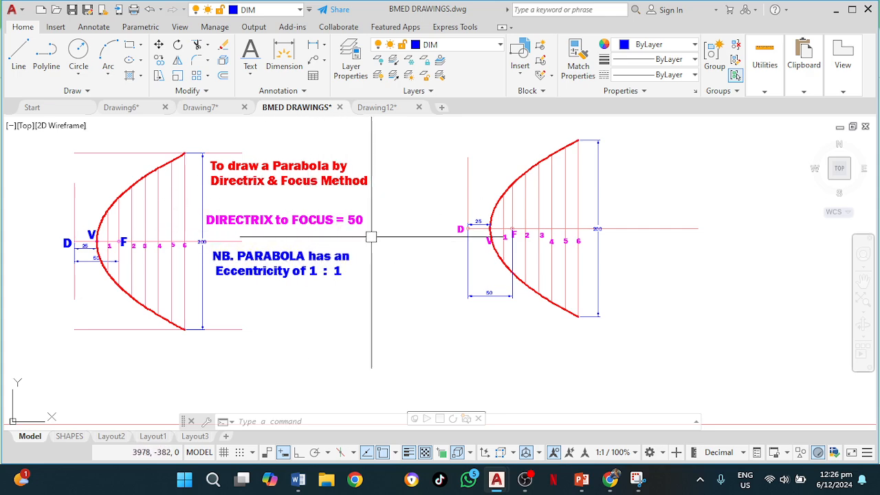
{"action": "mouse_move", "coordinate": [525, 479]}
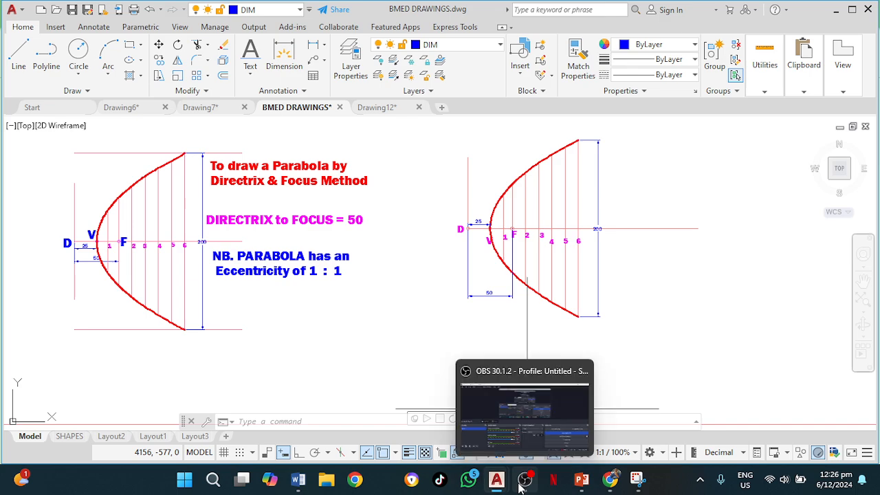